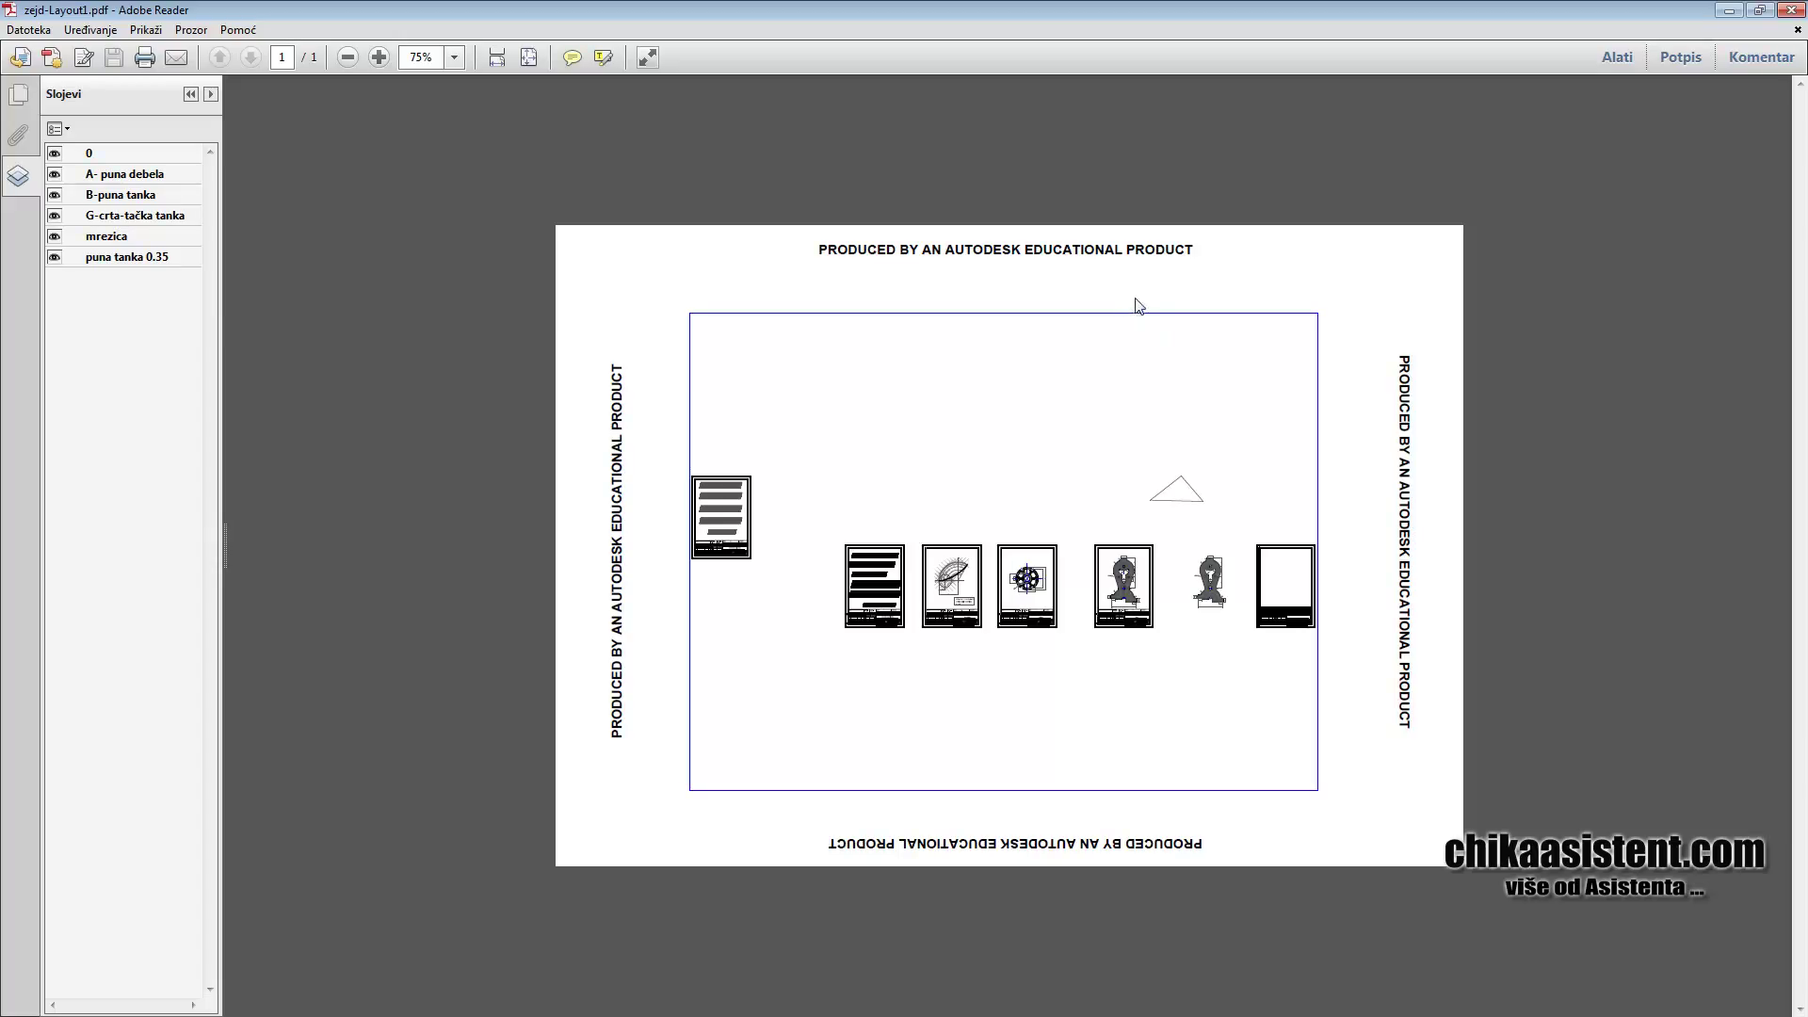
# Zoom in on the plotted zejd-Layout1 PDF page in Adobe Reader
pyautogui.click(382, 59)
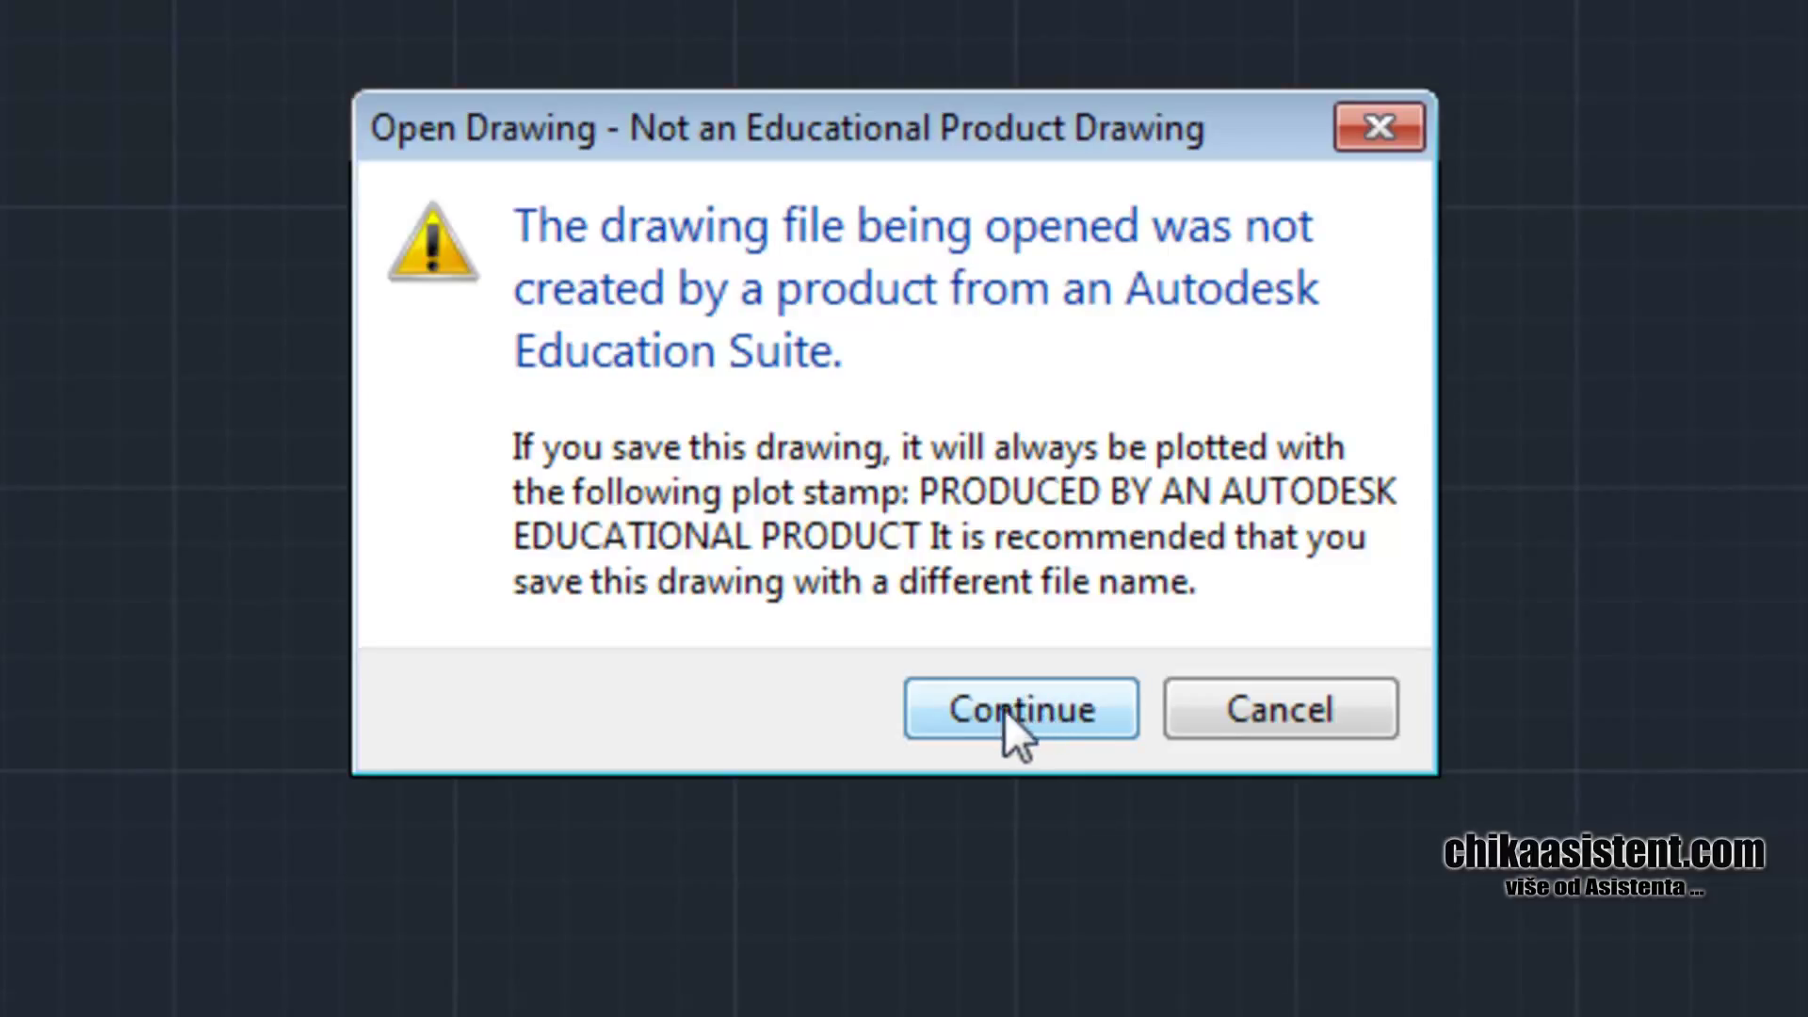
# Dismiss the educational-product warning and open zejd.dwg from Downloads
pyautogui.click(958, 727)
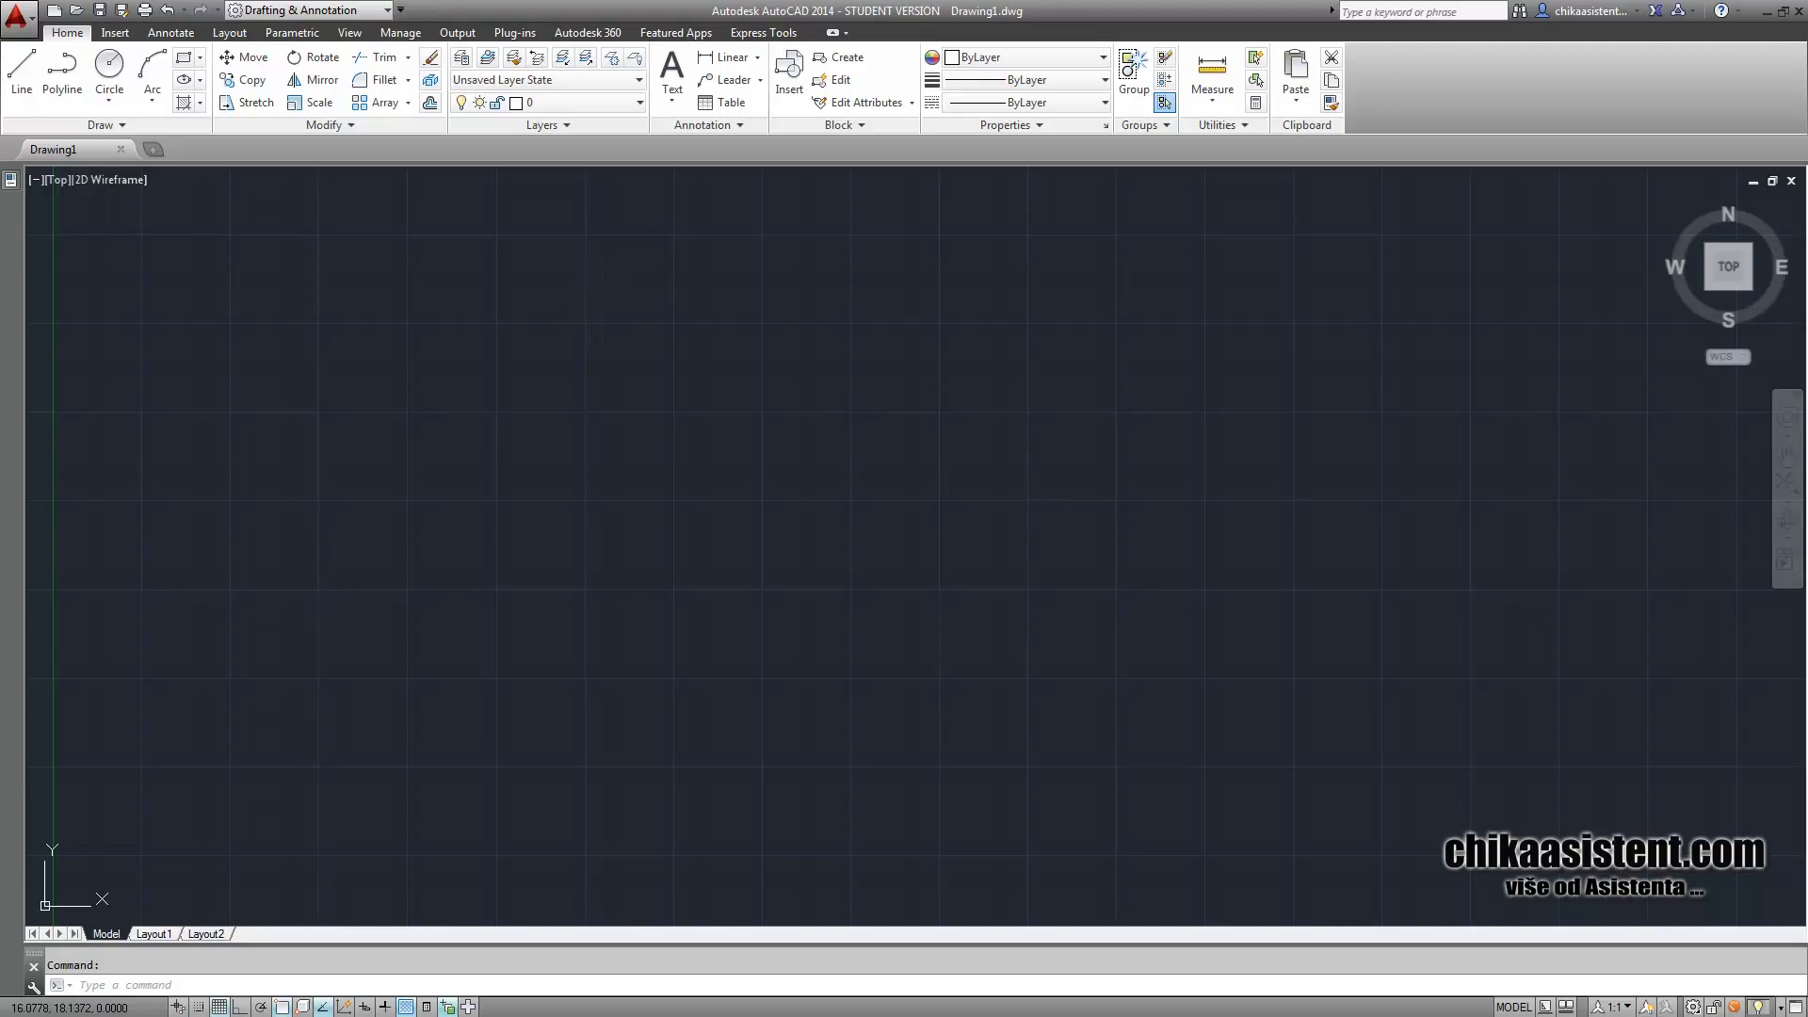
pyautogui.hotkey('ctrl', 'o')
pyautogui.click(753, 451)
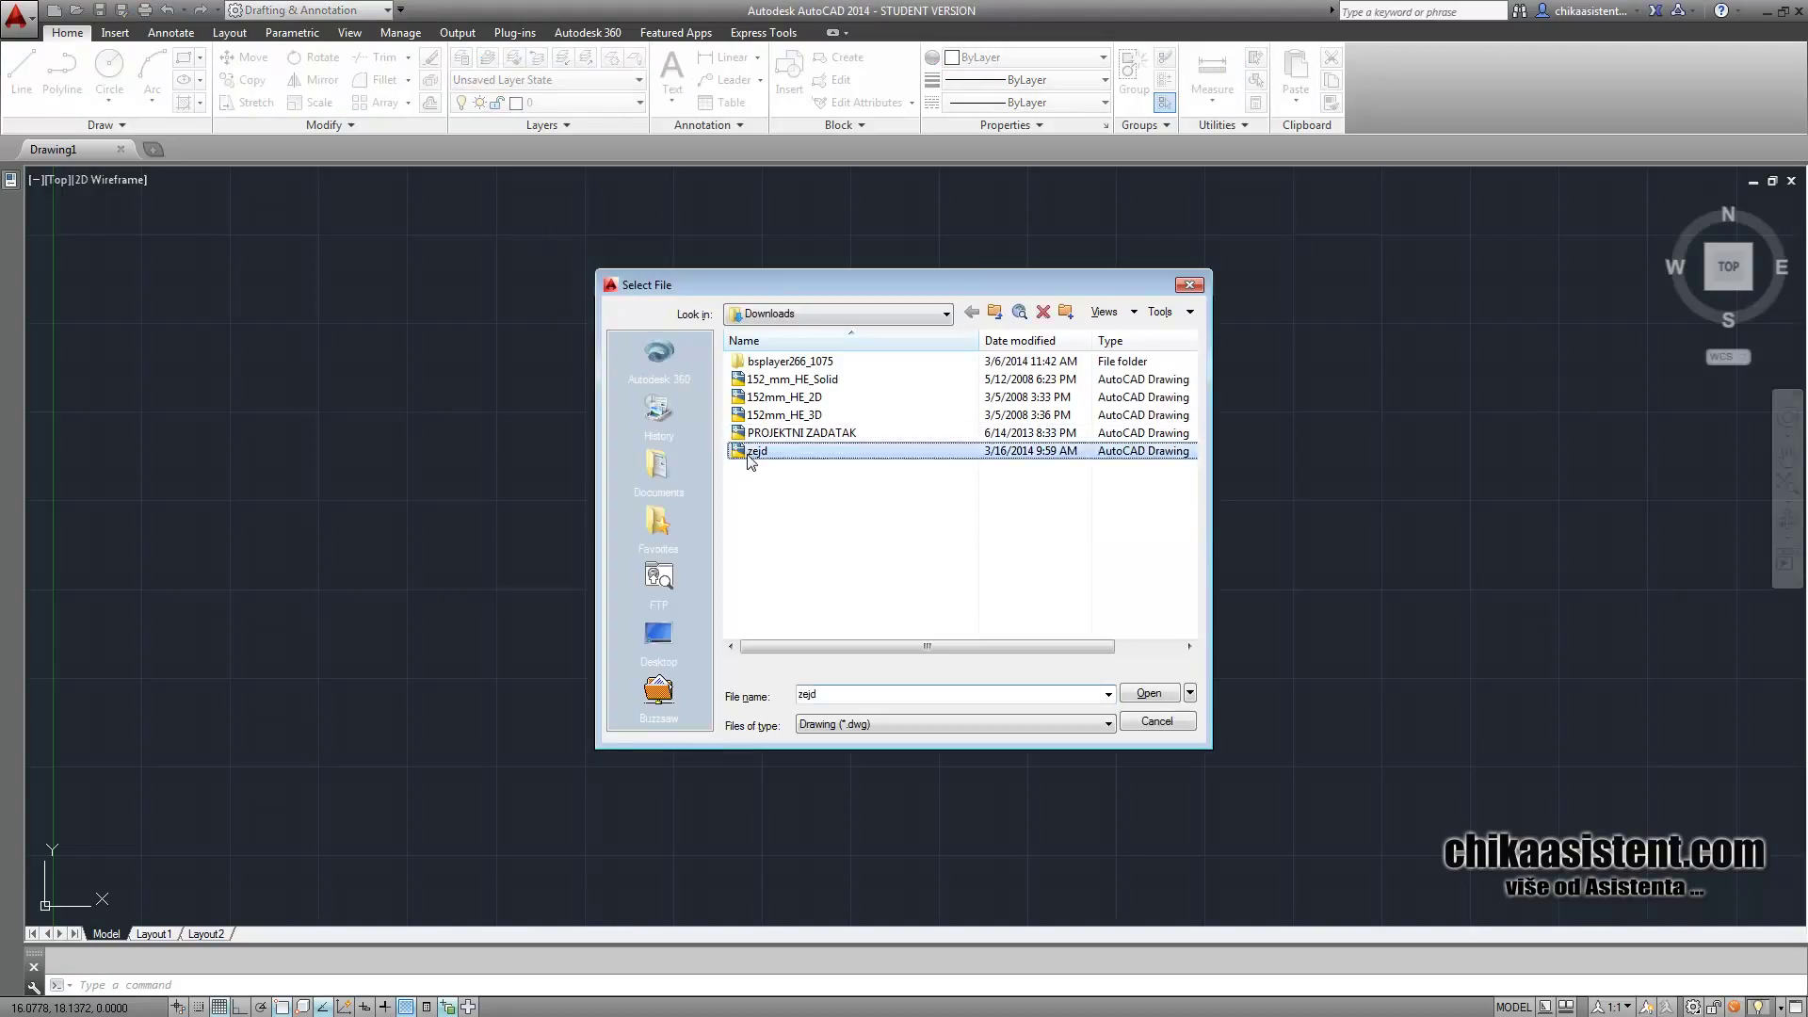
pyautogui.doubleClick(751, 456)
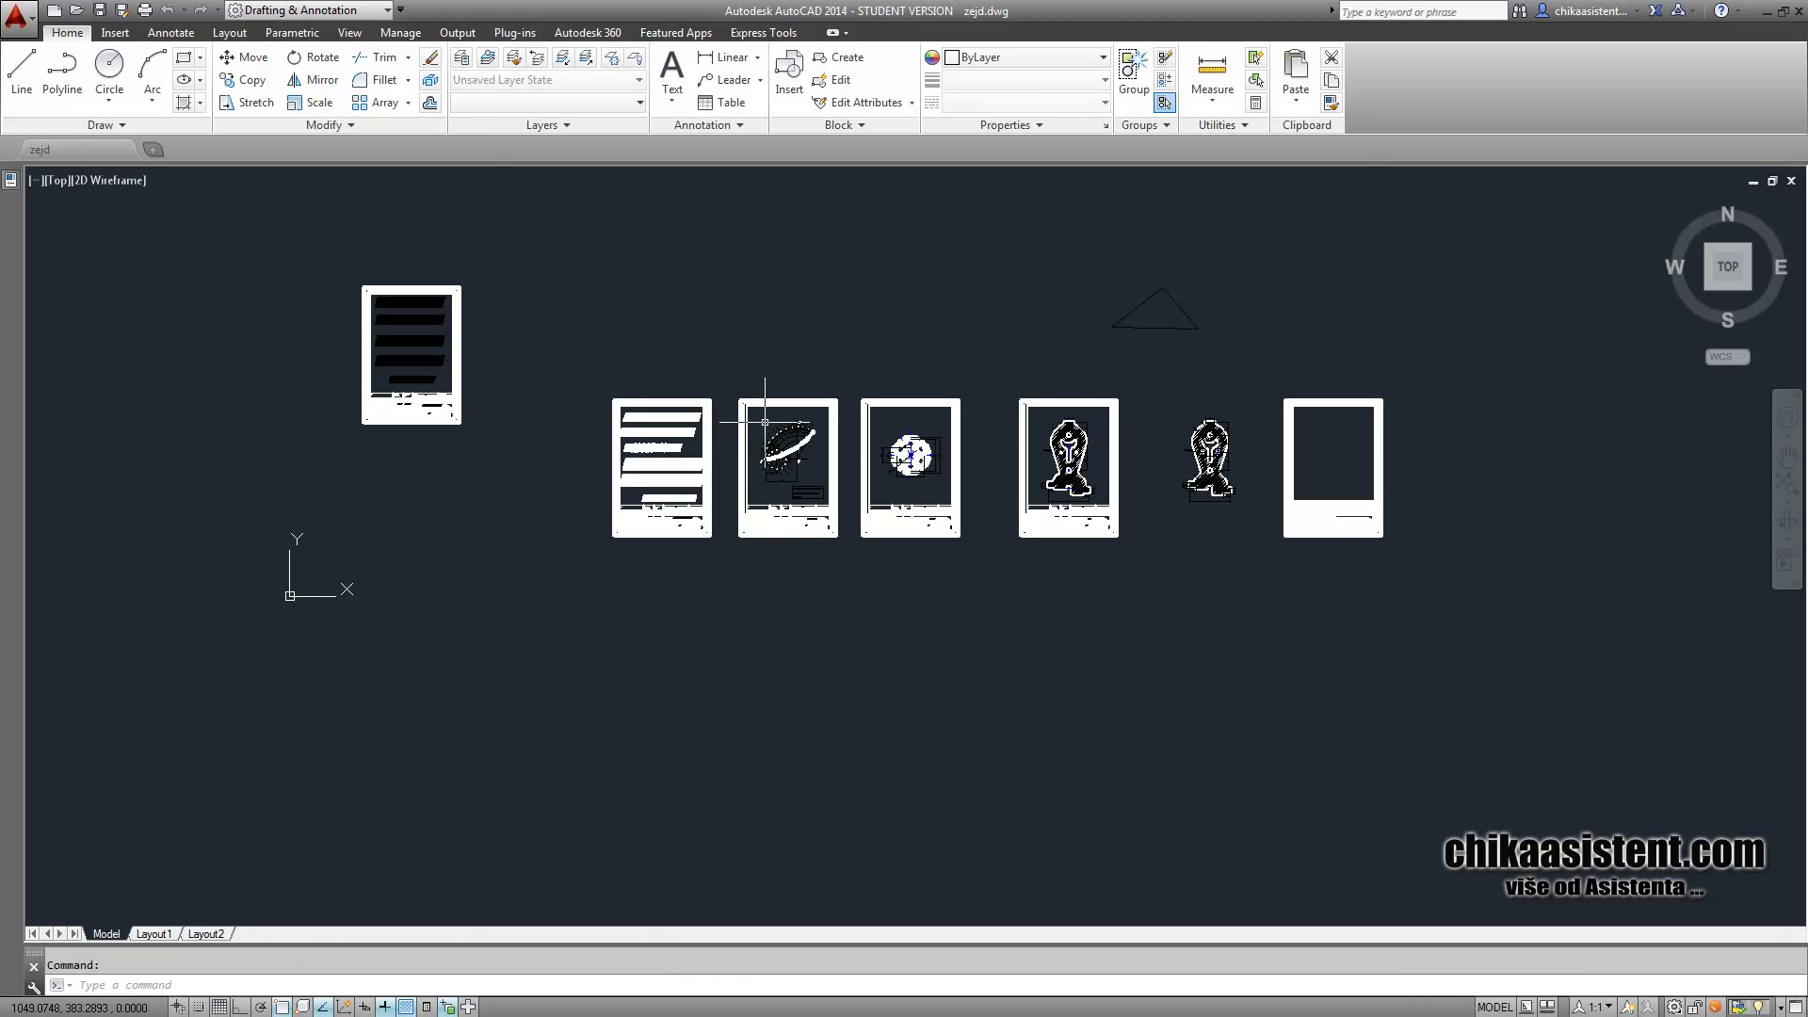
# Recentre the zejd sheets in view and switch to Layout1
pyautogui.moveTo(764, 503); pyautogui.dragTo(626, 597, button='middle')
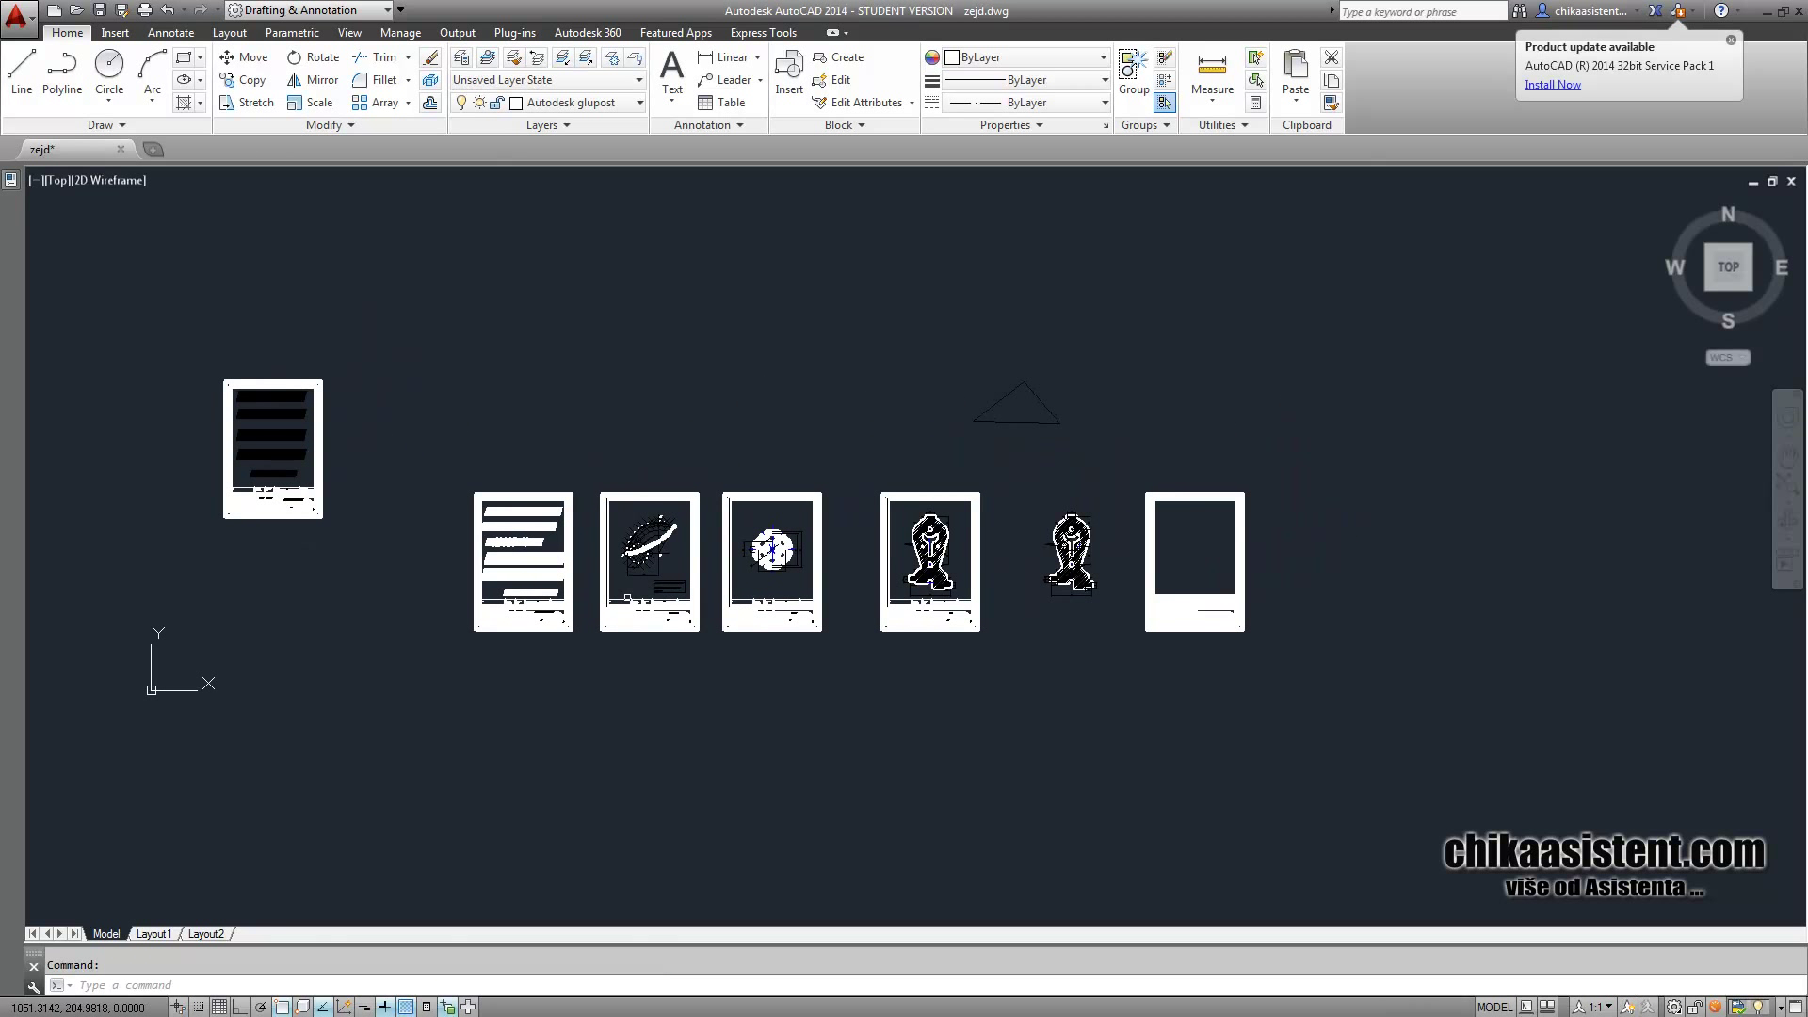
pyautogui.scroll(3, 628, 579)
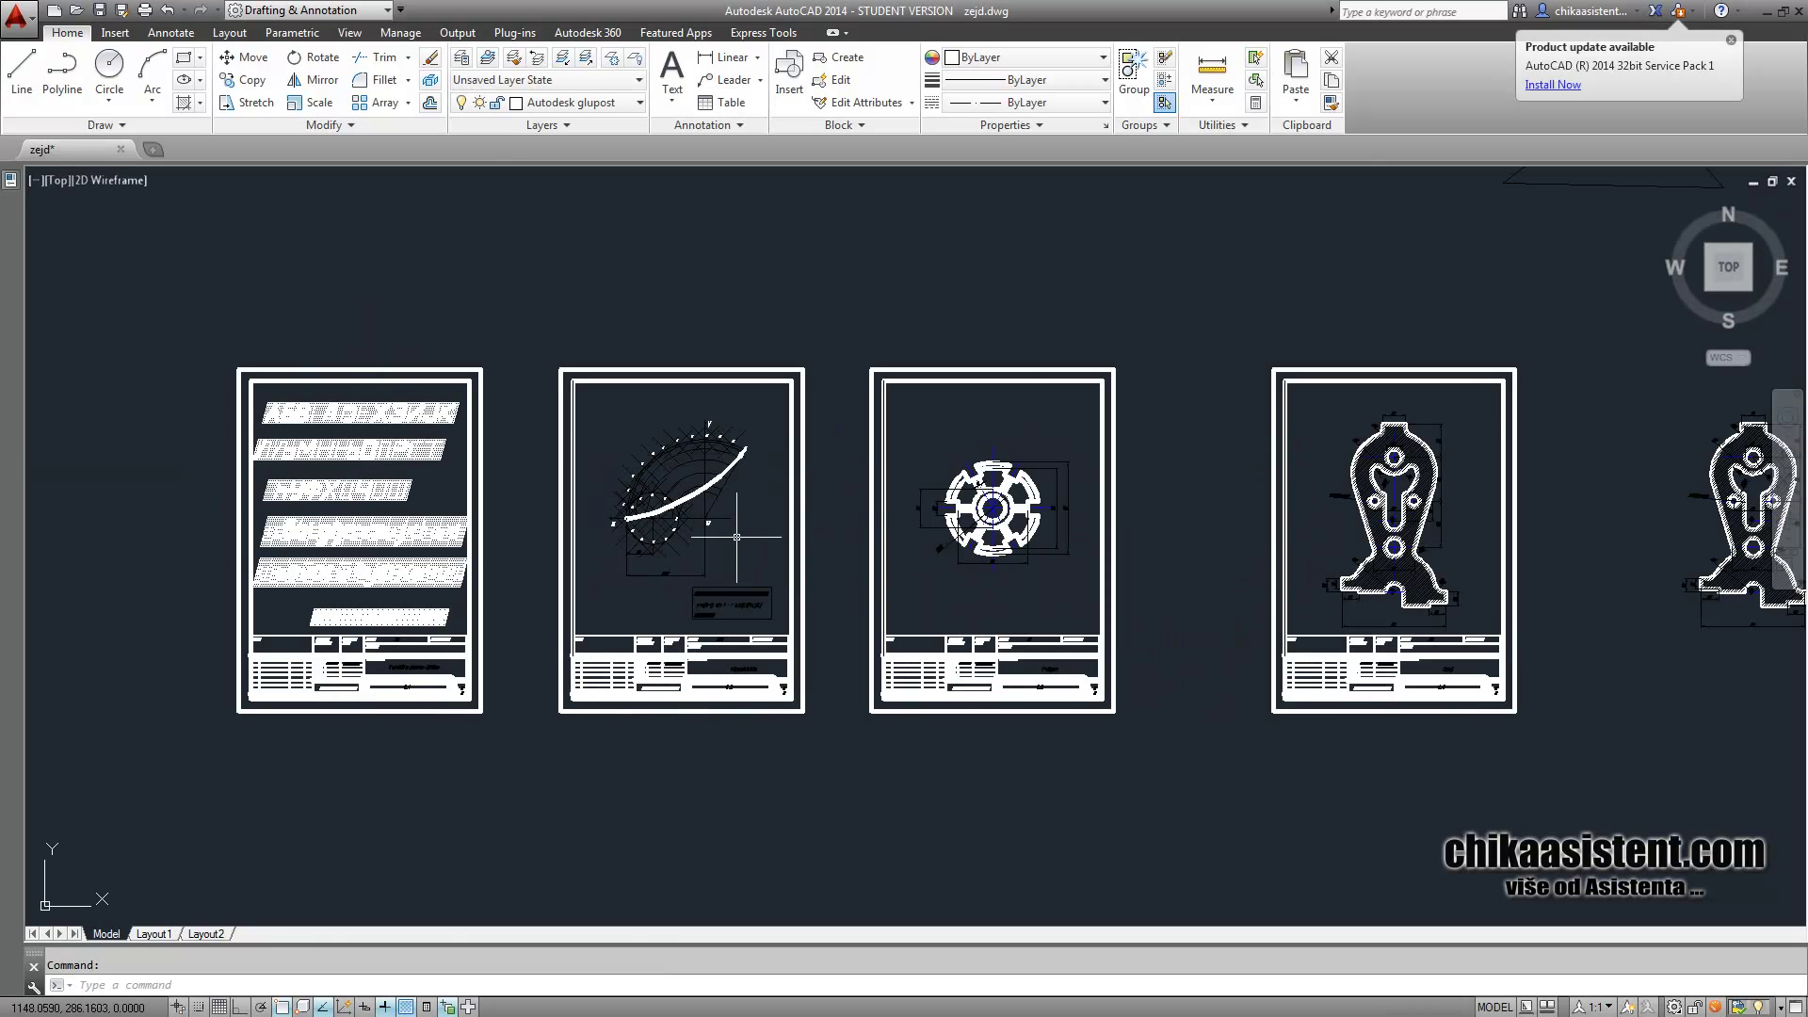
pyautogui.click(154, 933)
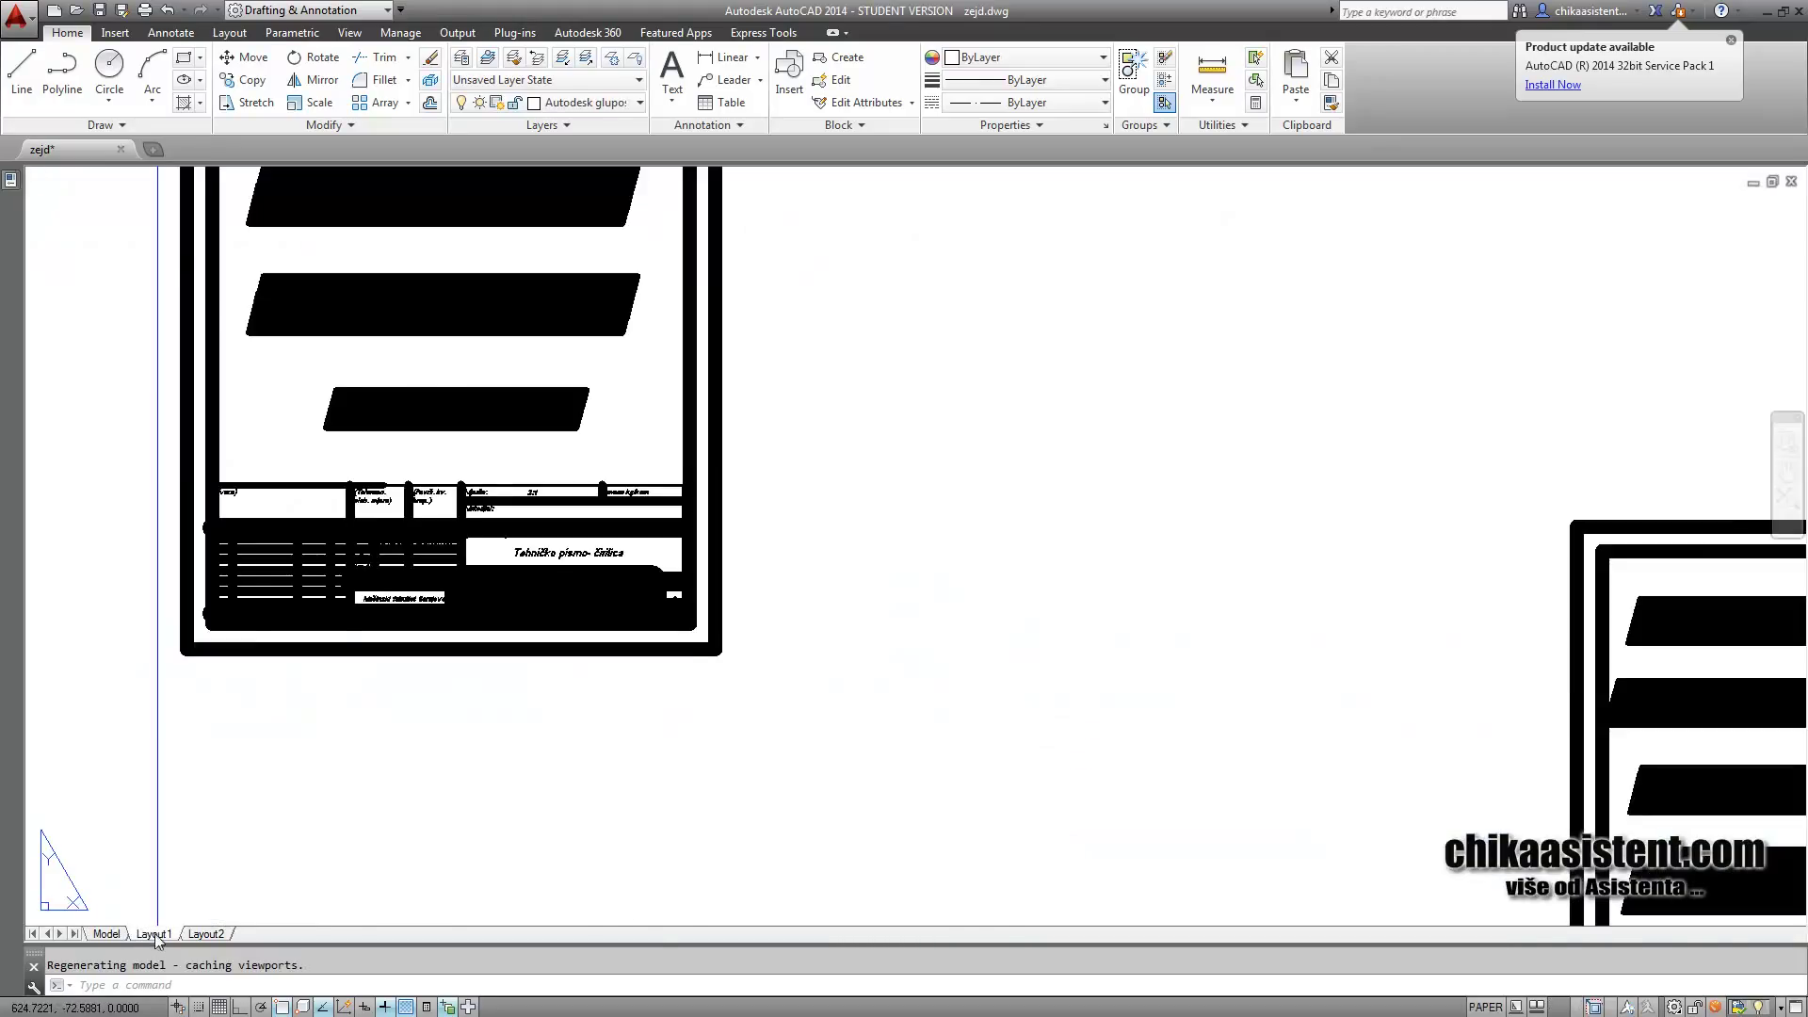
# Pan around the zejd Layout1 paper sheet, then return to model space
pyautogui.click(107, 933)
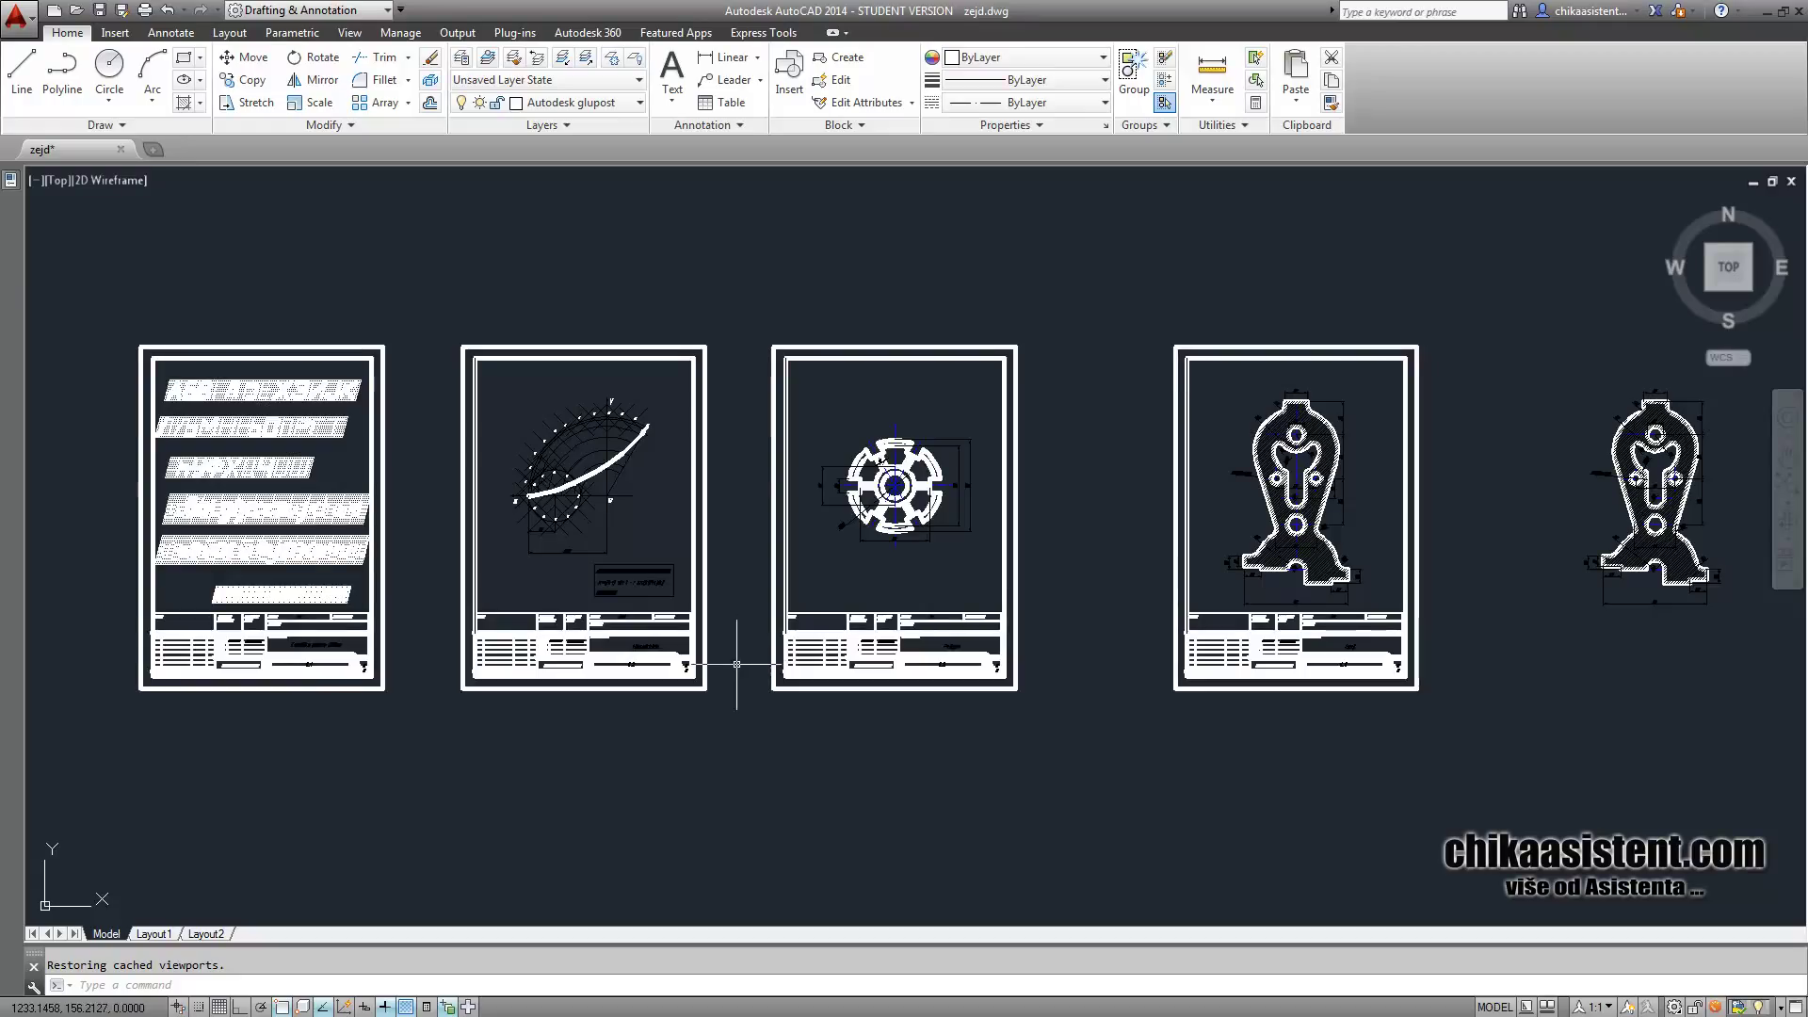
pyautogui.click(150, 934)
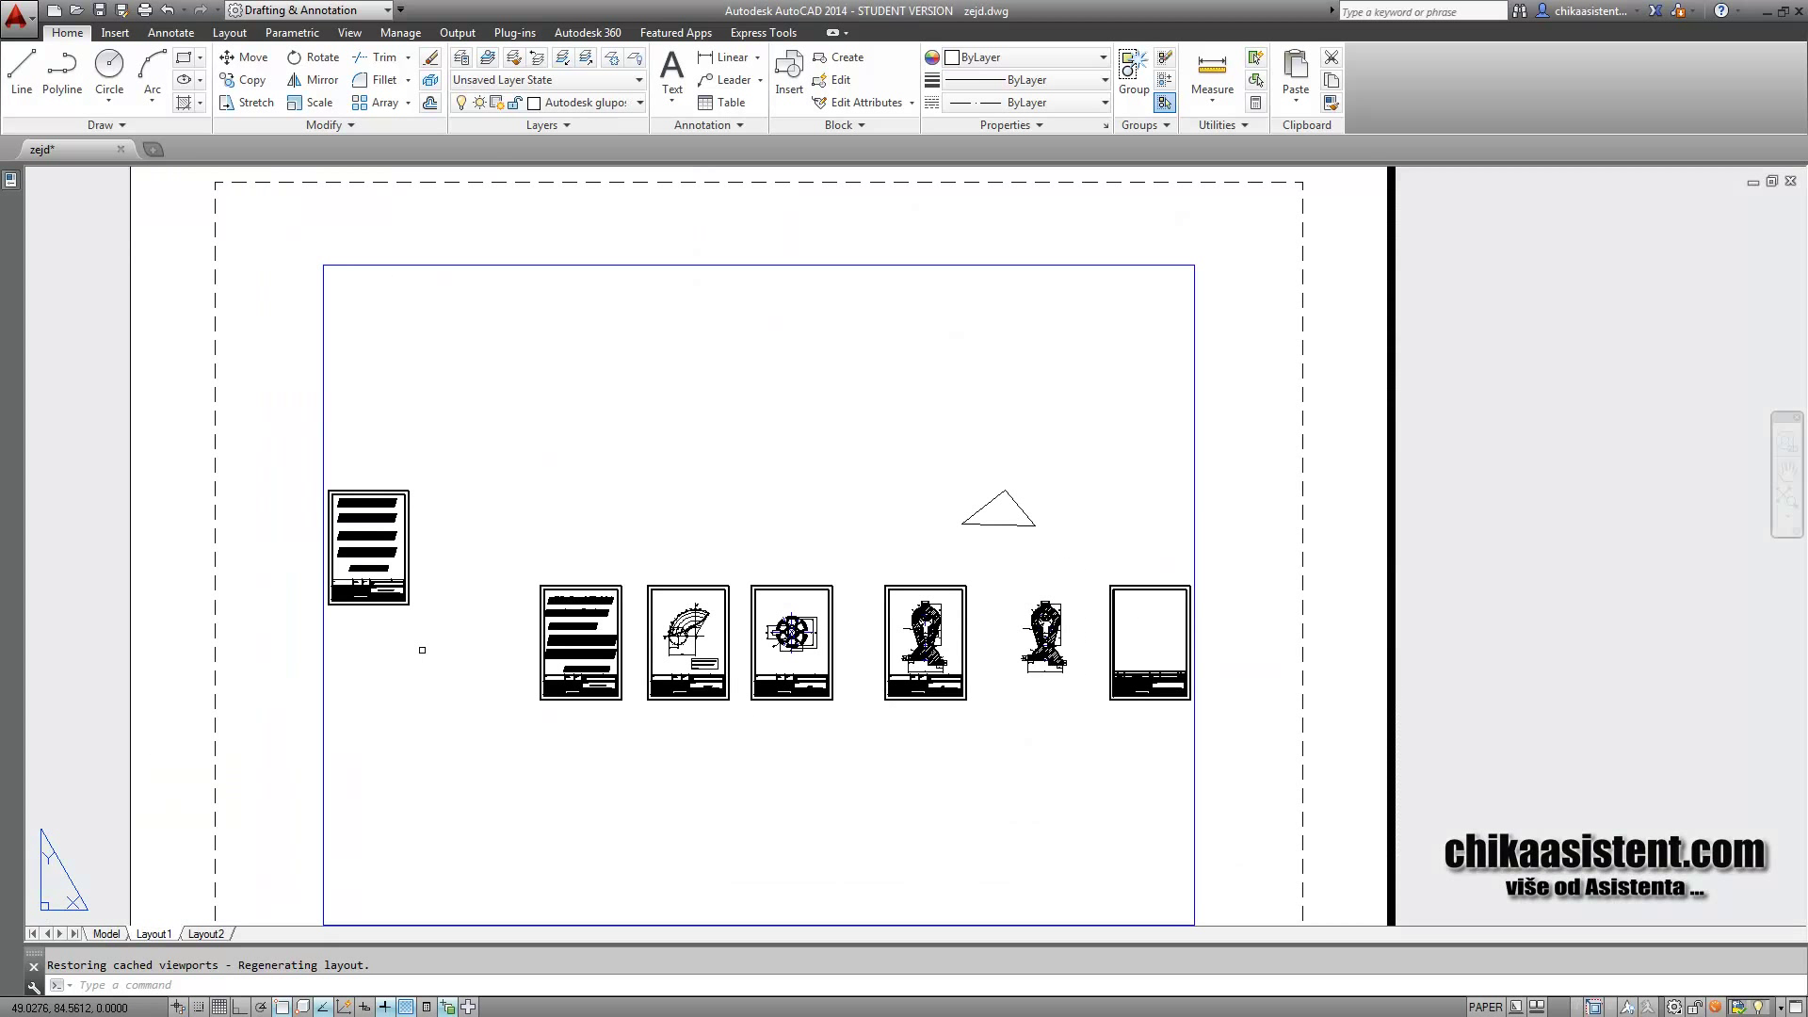
pyautogui.moveTo(422, 650); pyautogui.dragTo(351, 606, button='middle')
pyautogui.moveTo(229, 726); pyautogui.dragTo(255, 673, button='middle')
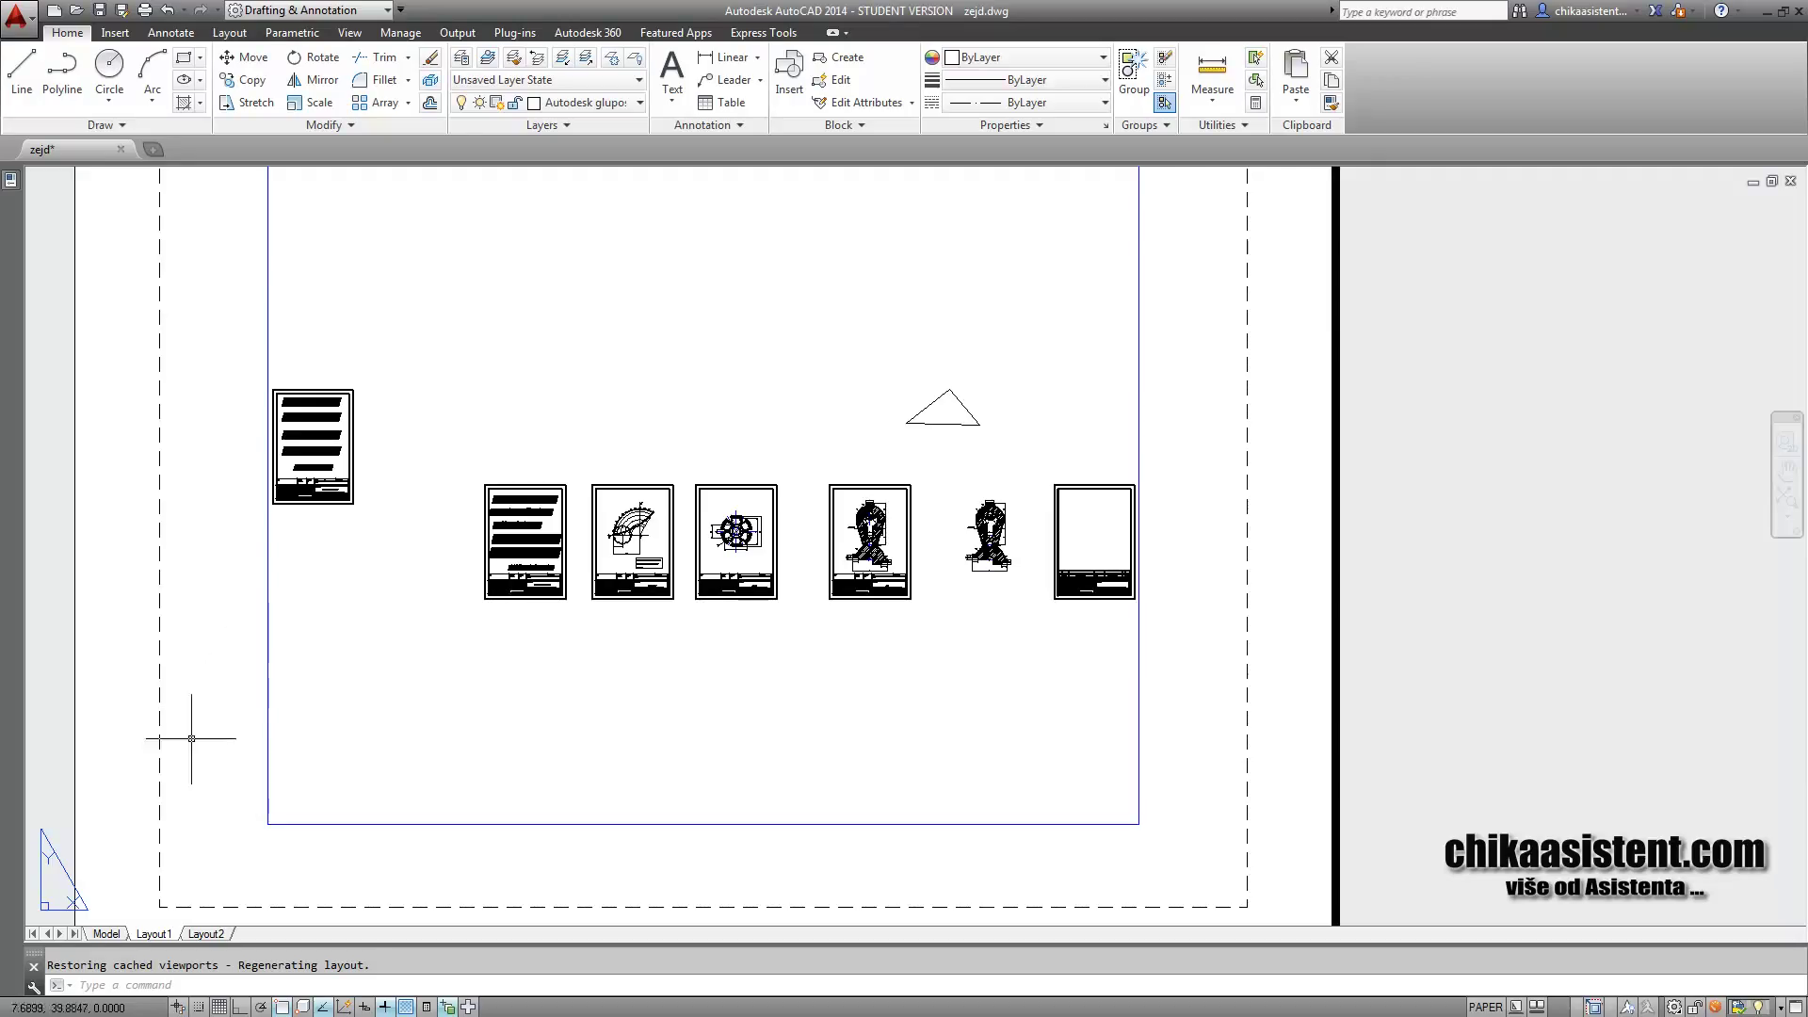
pyautogui.click(109, 934)
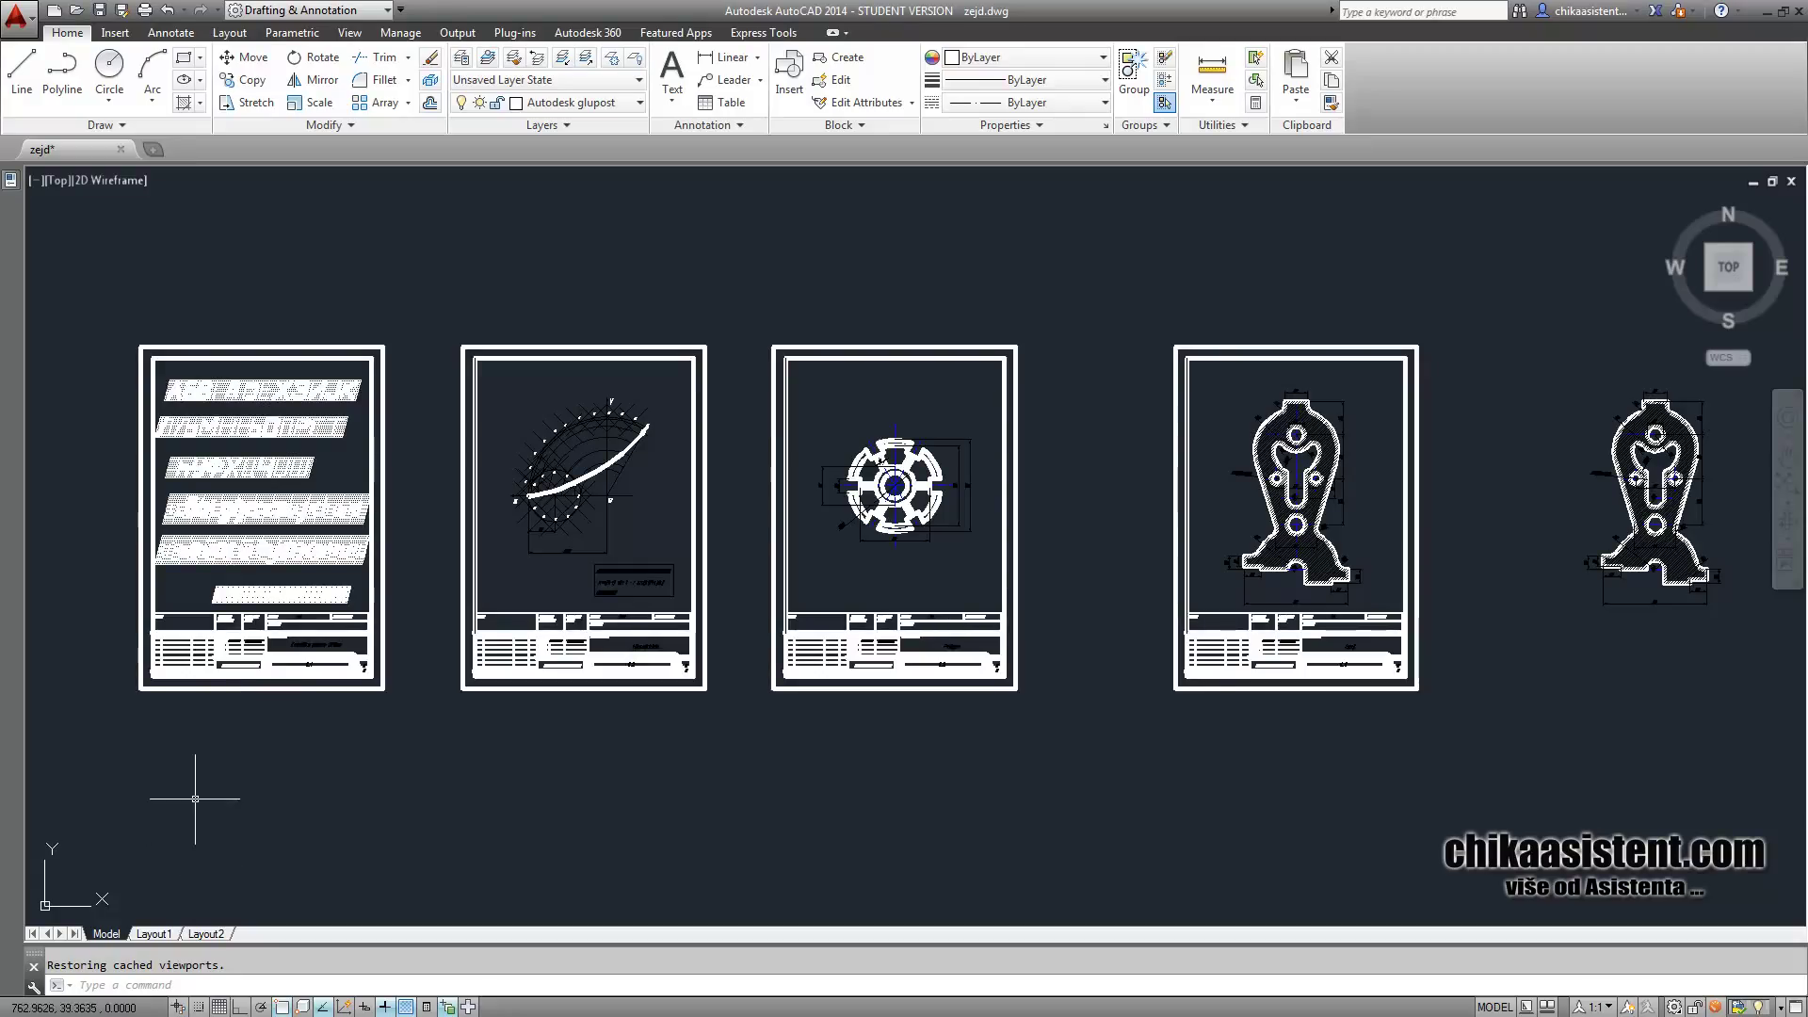
# Create a new blank Drawing2 from the acad.dwt template, accepting the educational warning
pyautogui.hotkey('ctrl', 'n')
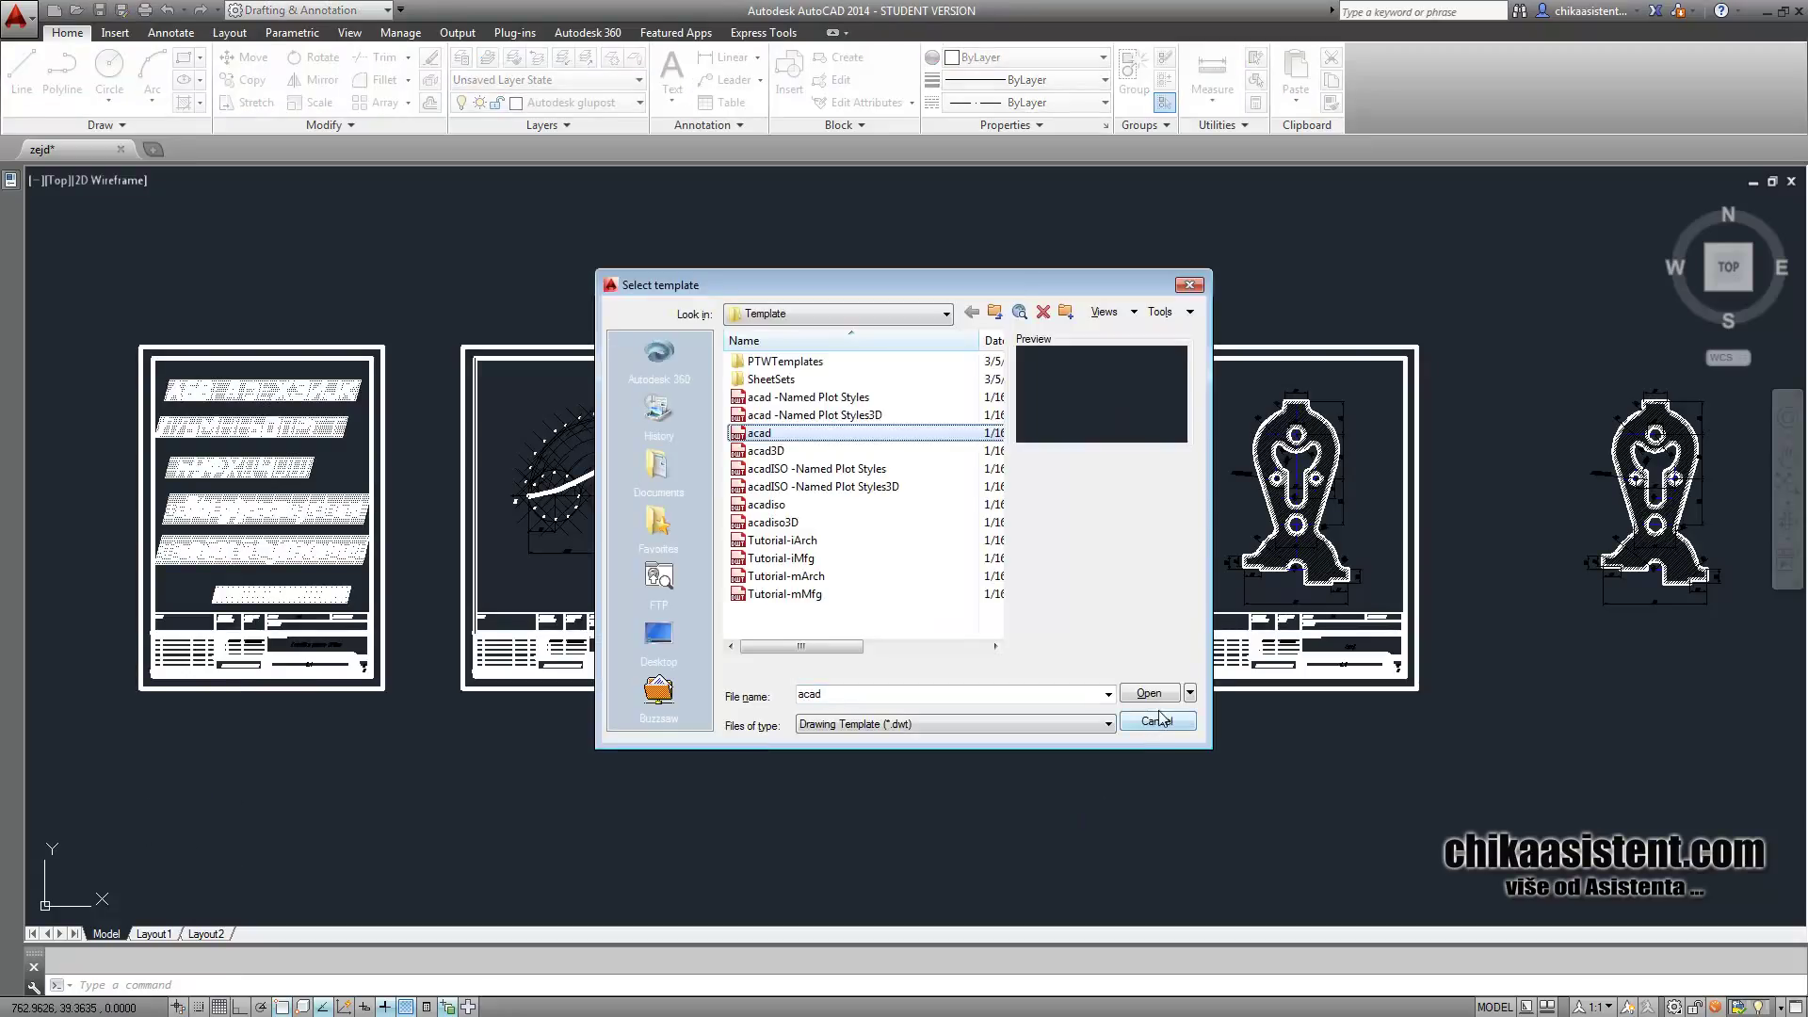
pyautogui.click(1158, 721)
pyautogui.click(16, 16)
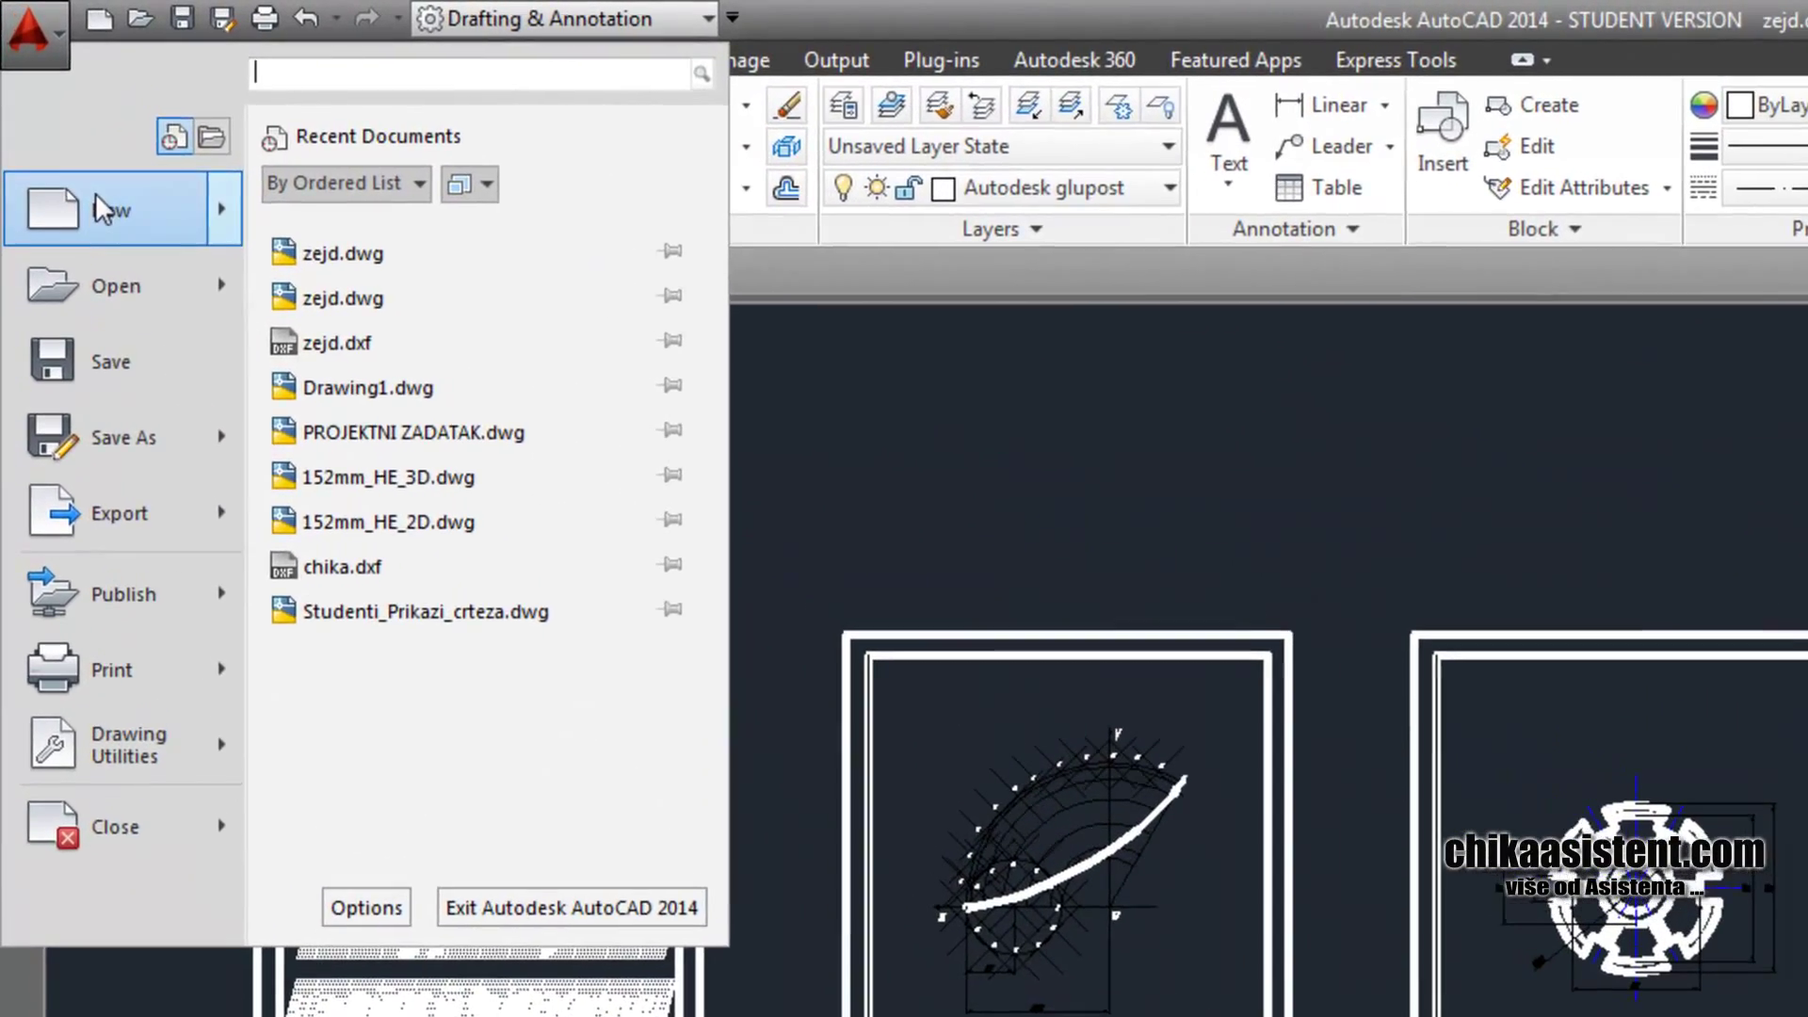
pyautogui.click(58, 114)
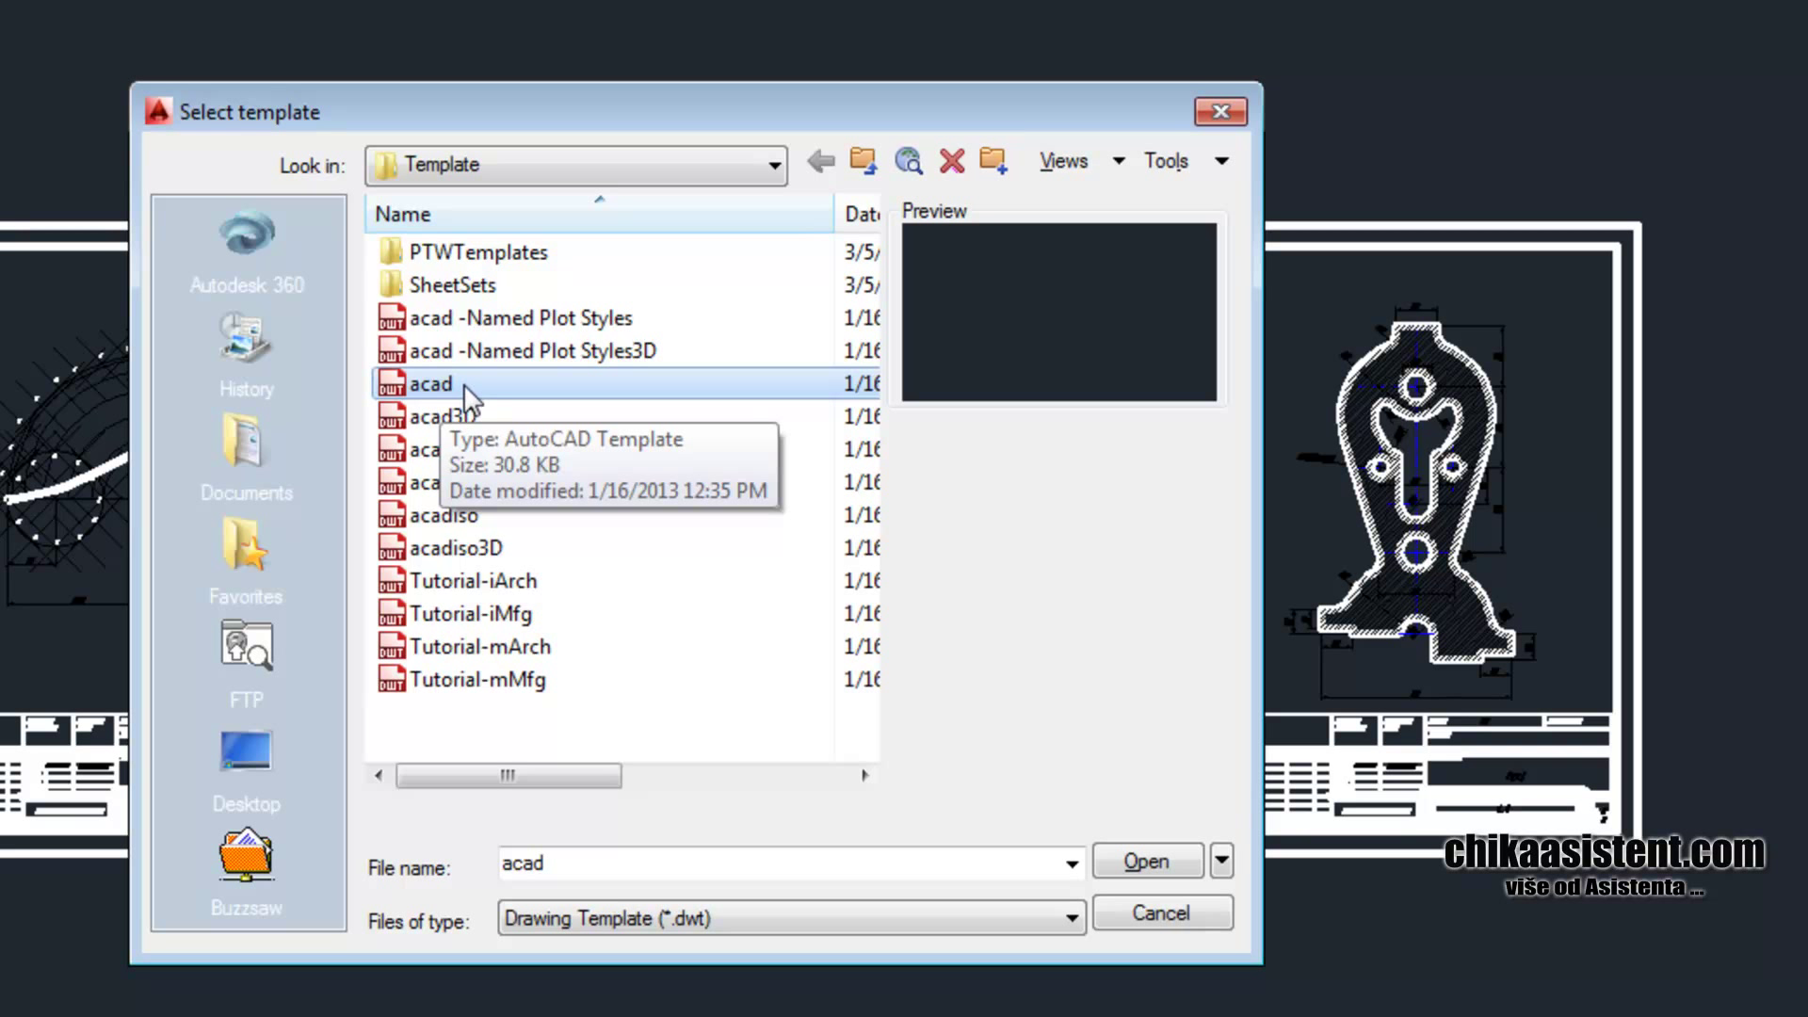
pyautogui.click(1138, 858)
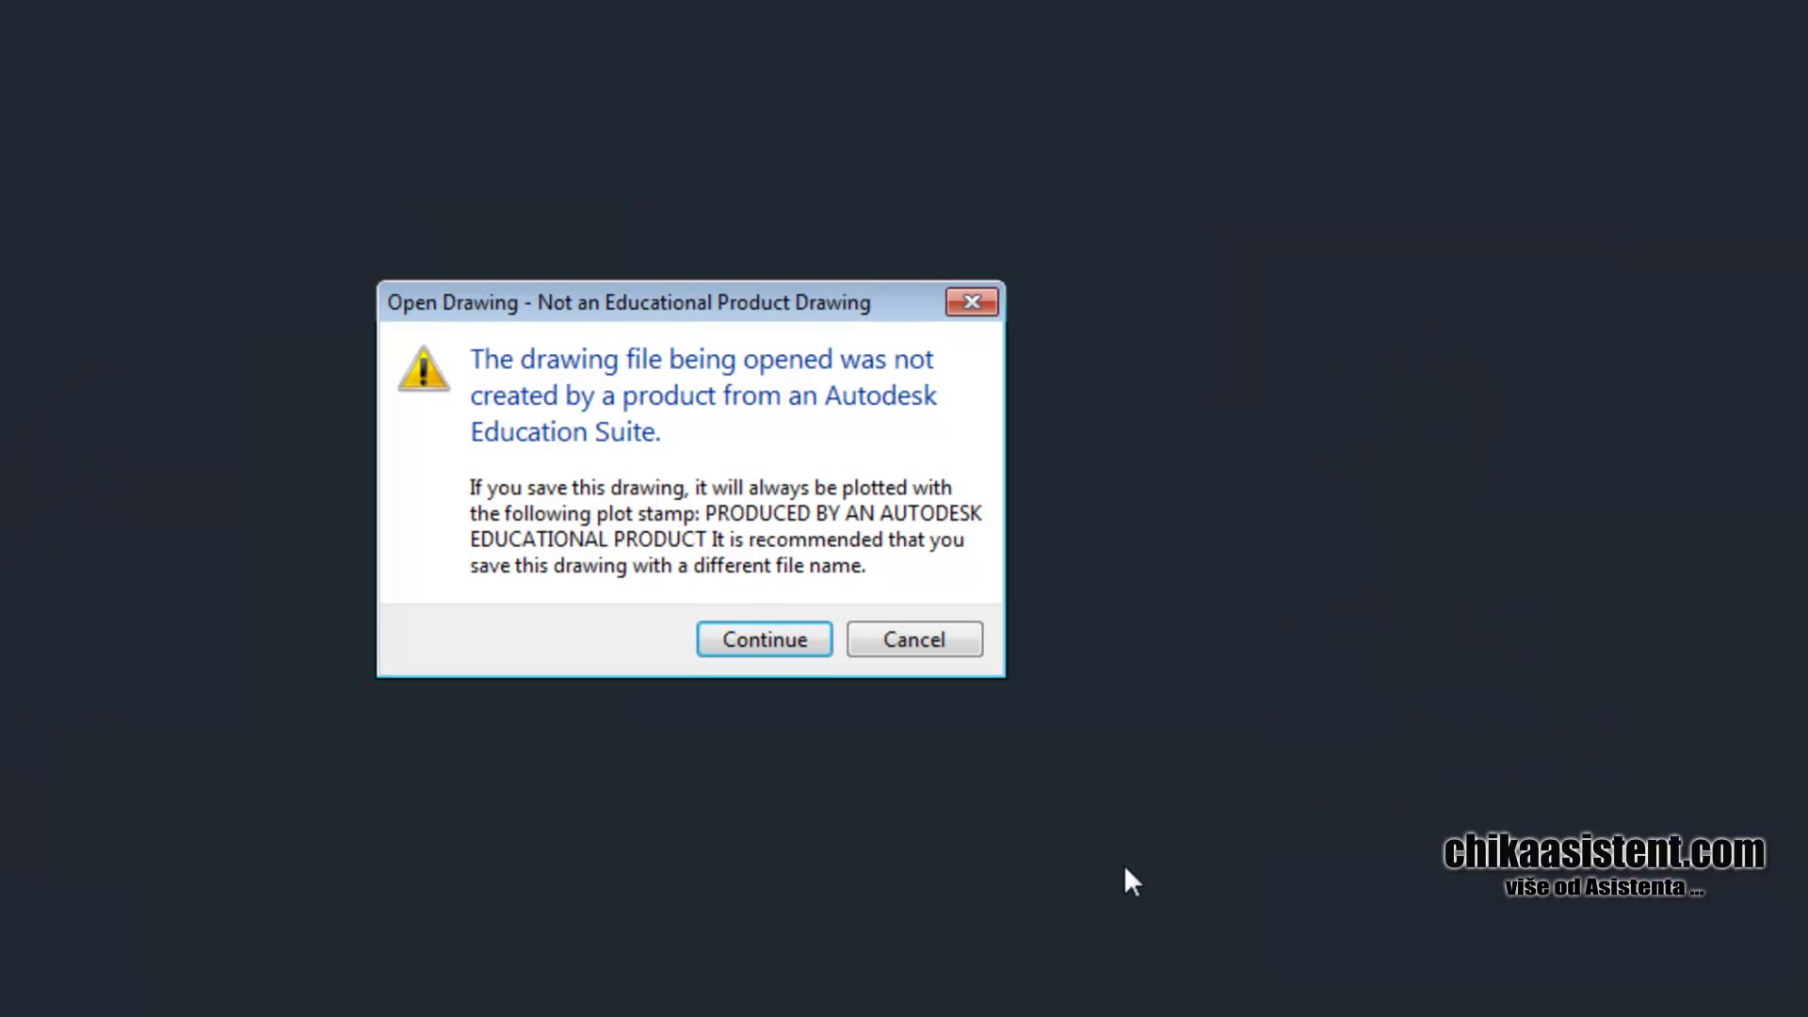
pyautogui.click(776, 635)
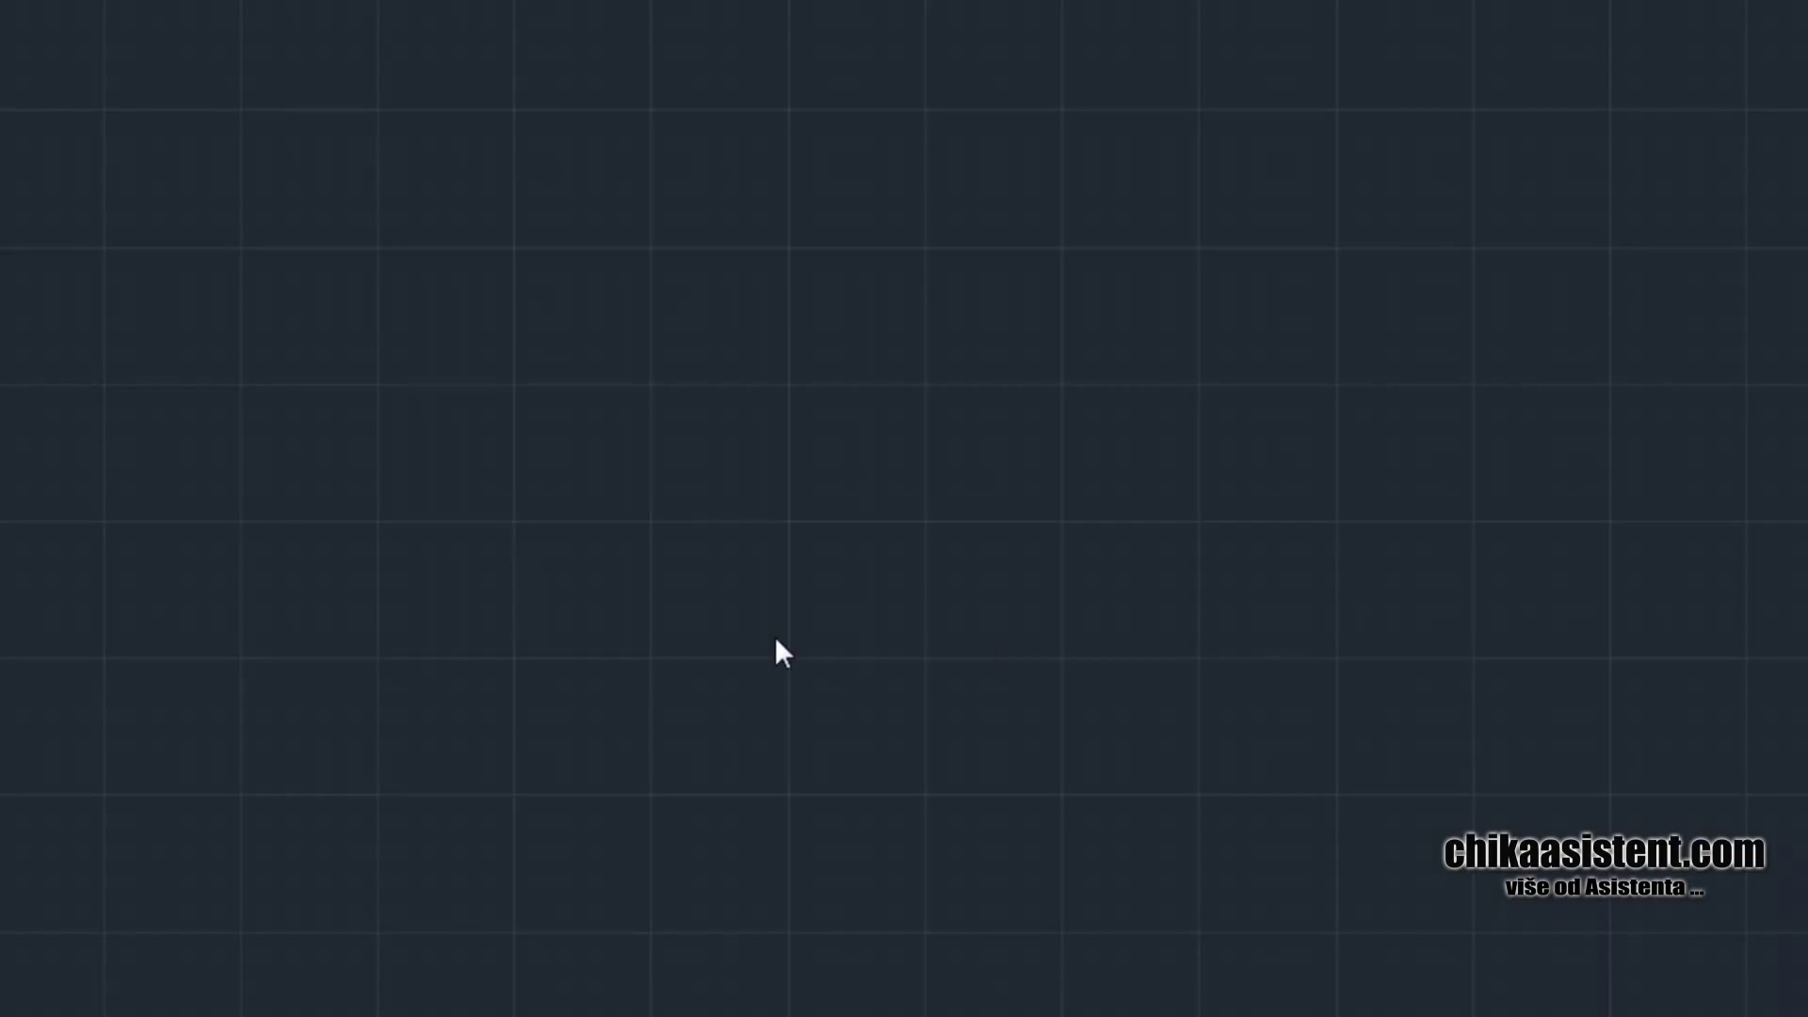
pyautogui.scroll(-2, 949, 567)
pyautogui.moveTo(807, 584); pyautogui.dragTo(432, 678, button='middle')
pyautogui.scroll(-2, 591, 628)
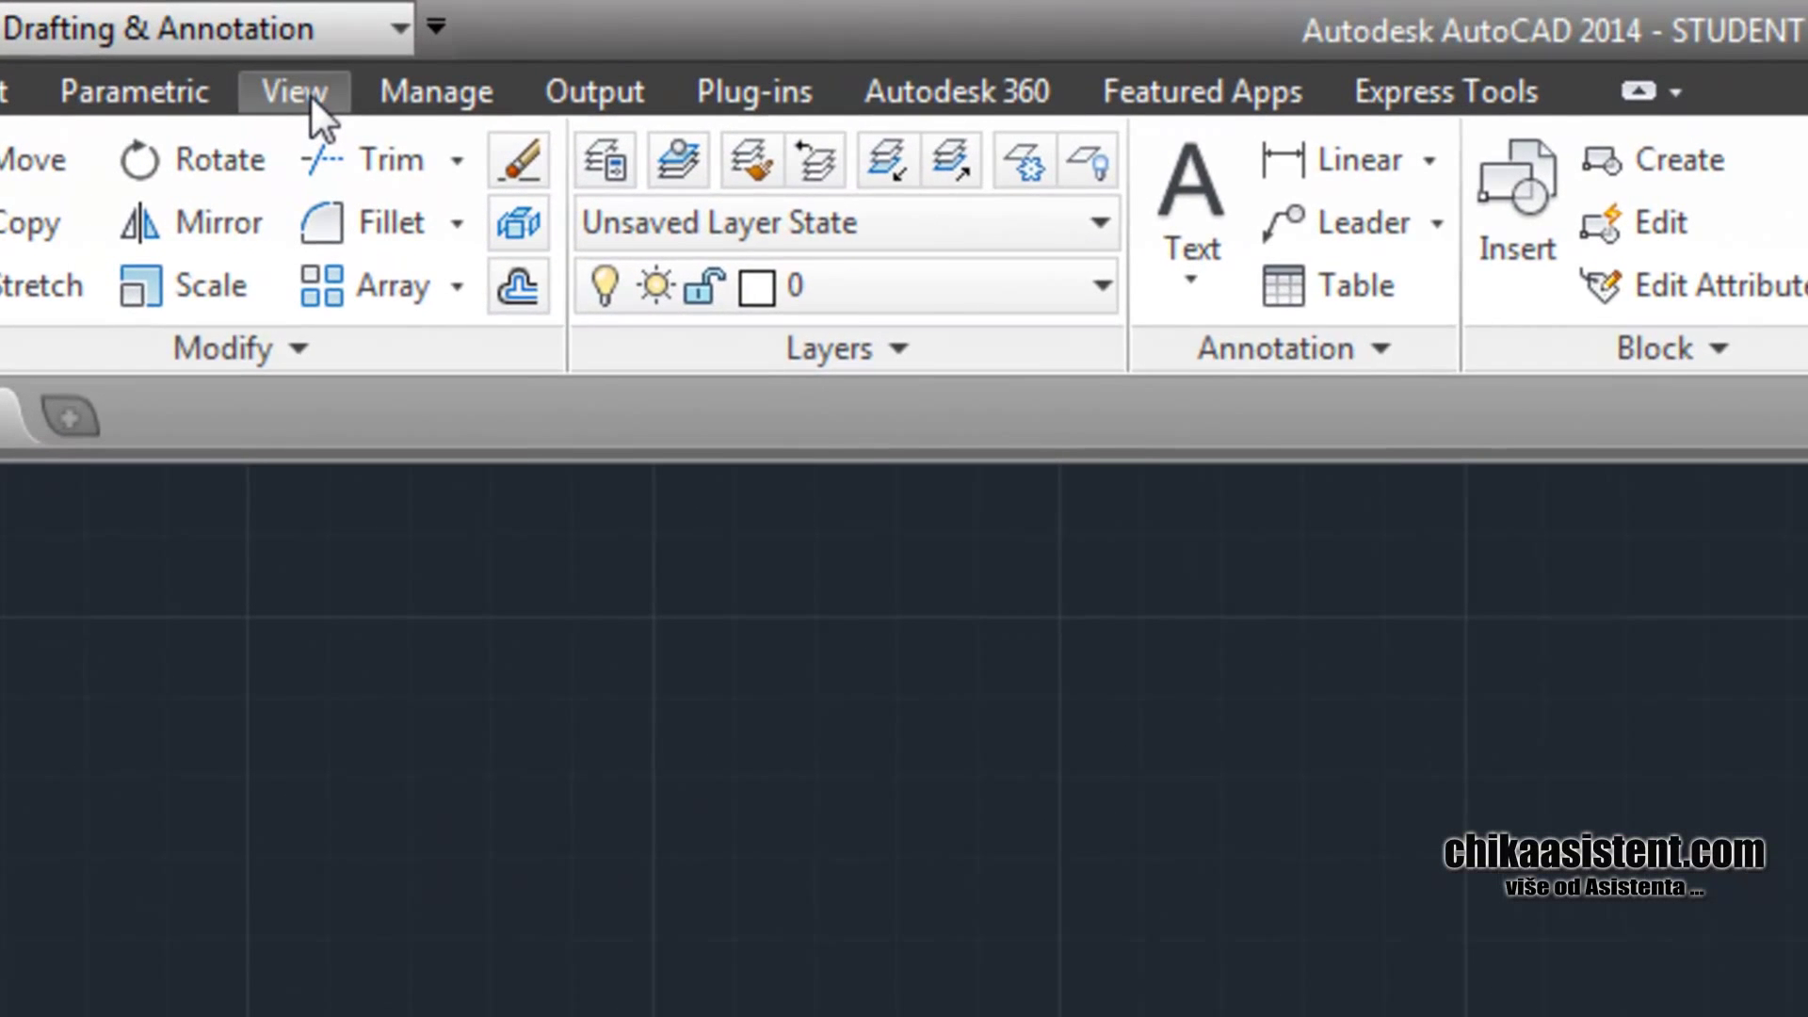
# Tile Drawing2 and zejd horizontally and window-select zejd's second sheet
pyautogui.click(311, 97)
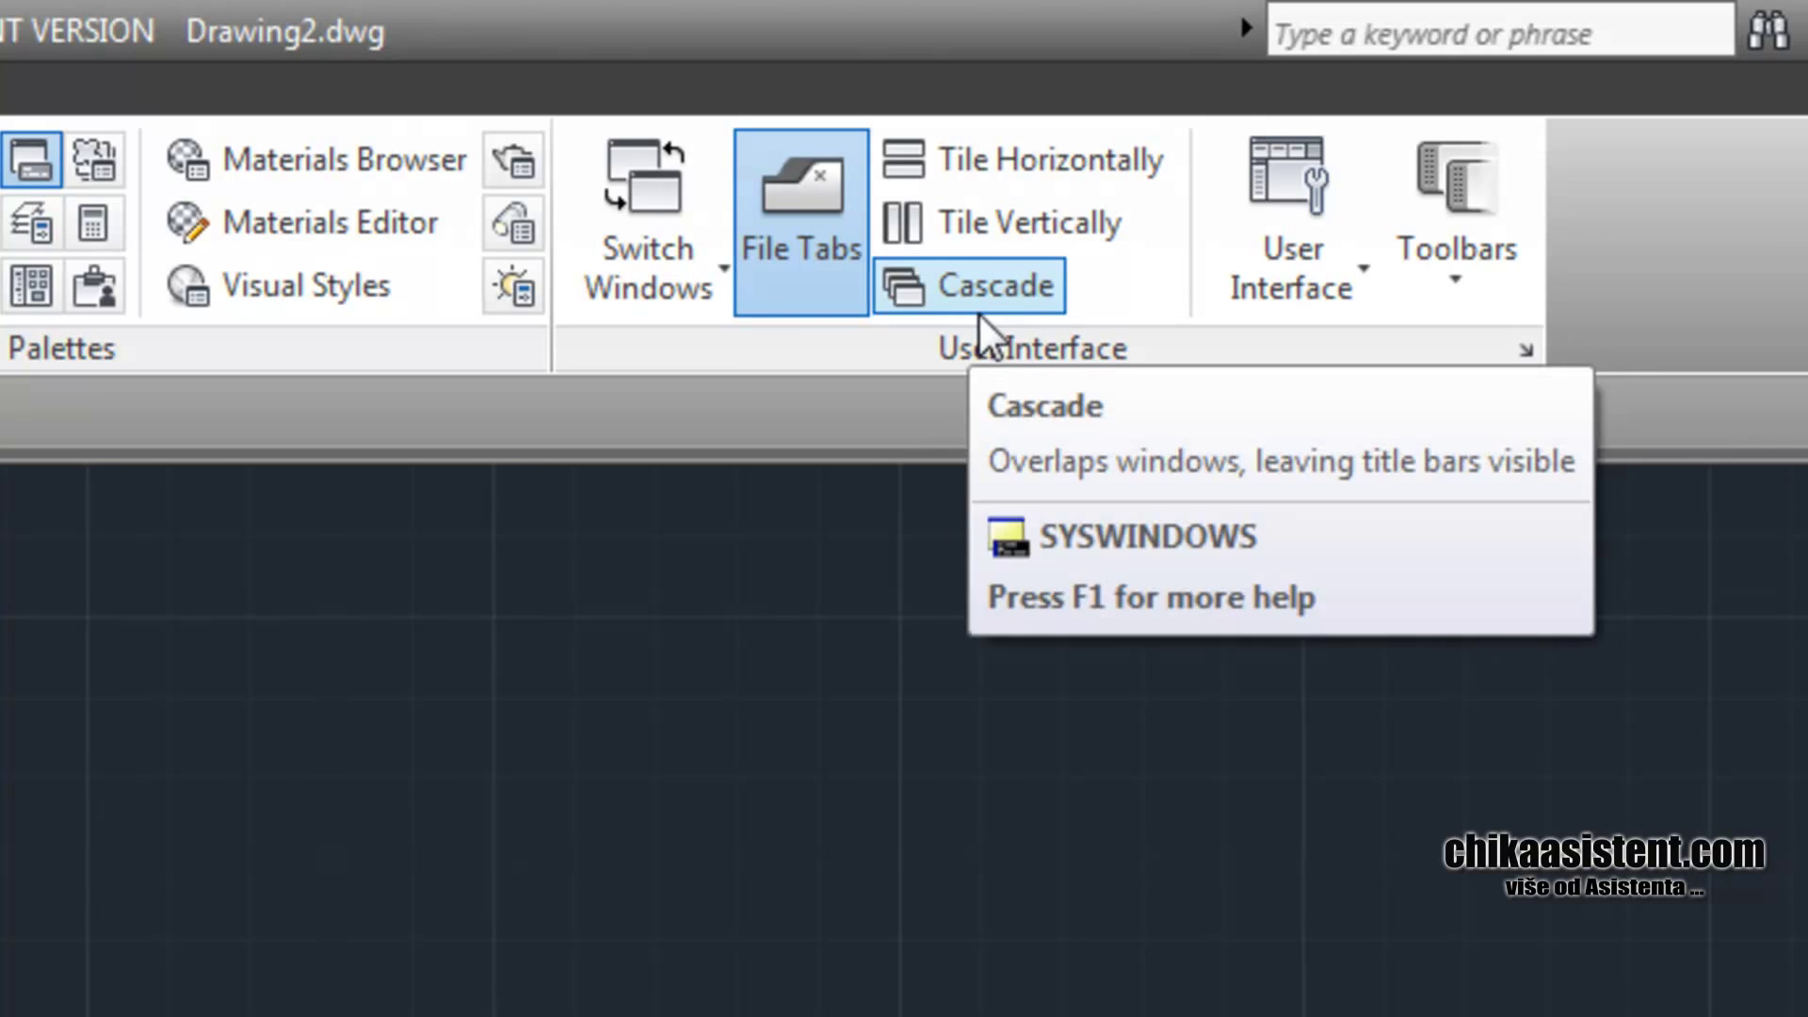
pyautogui.click(987, 185)
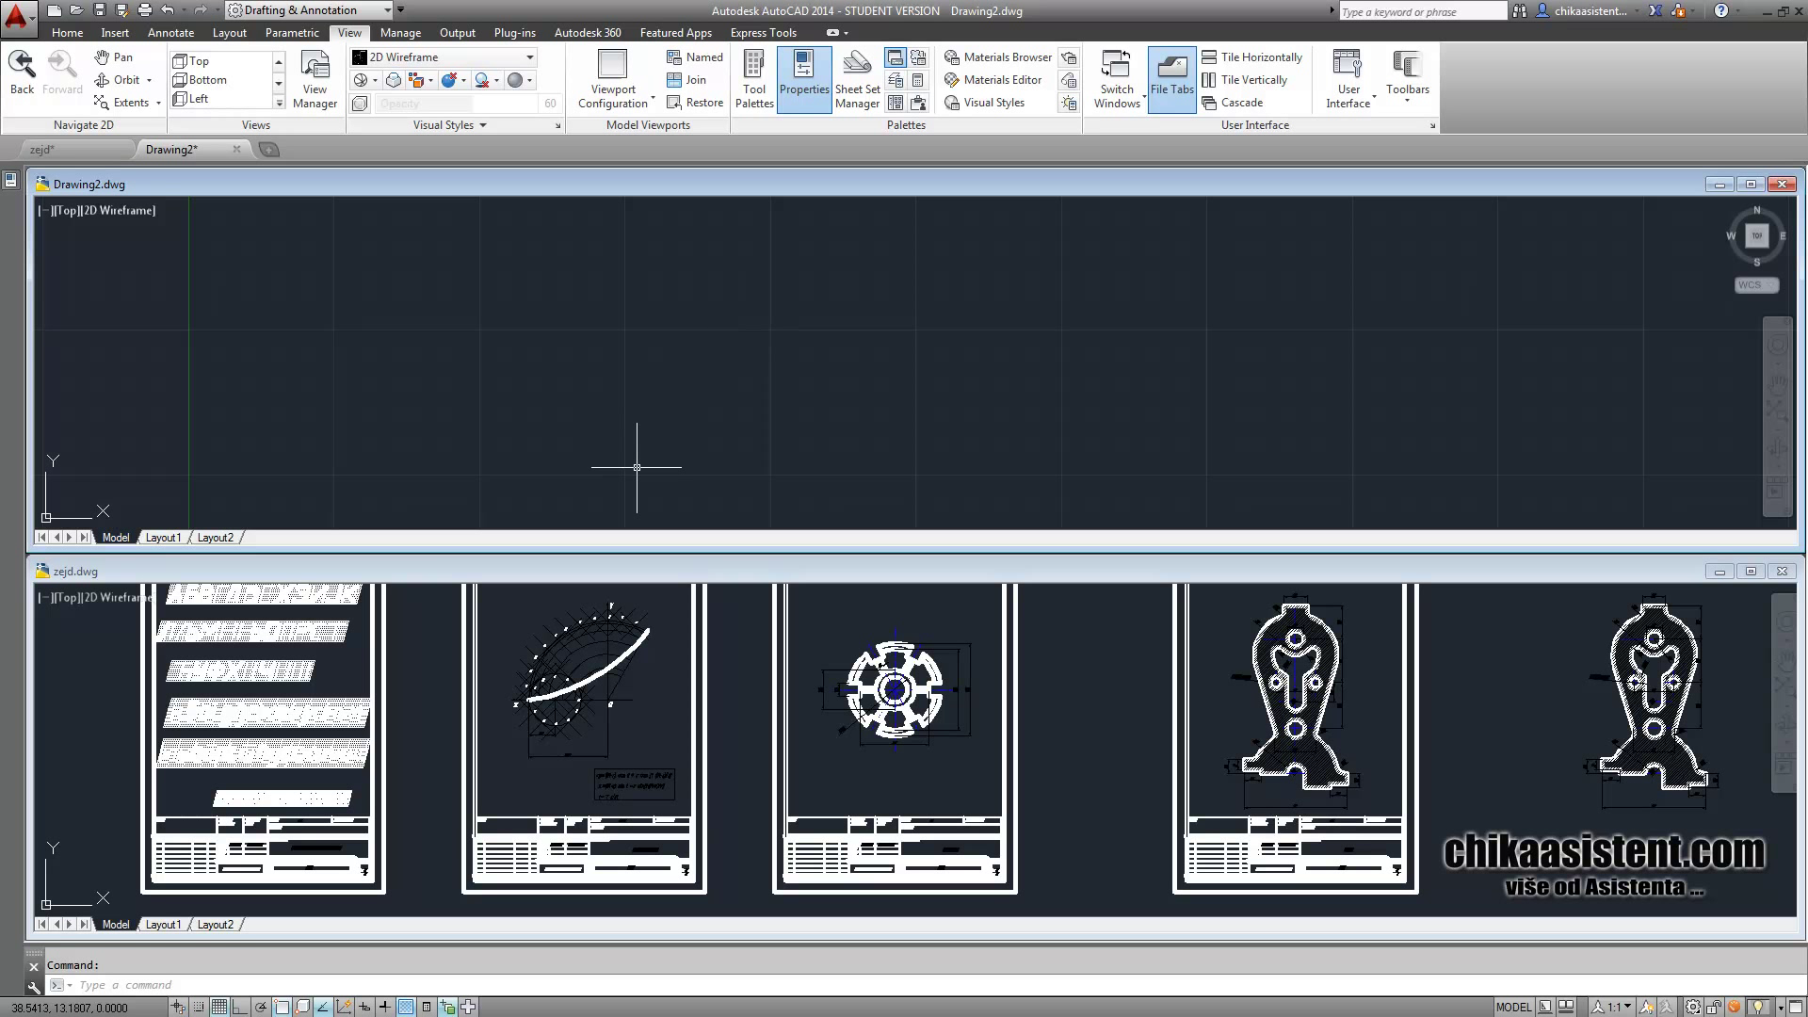
pyautogui.click(741, 639)
pyautogui.scroll(-3, 741, 638)
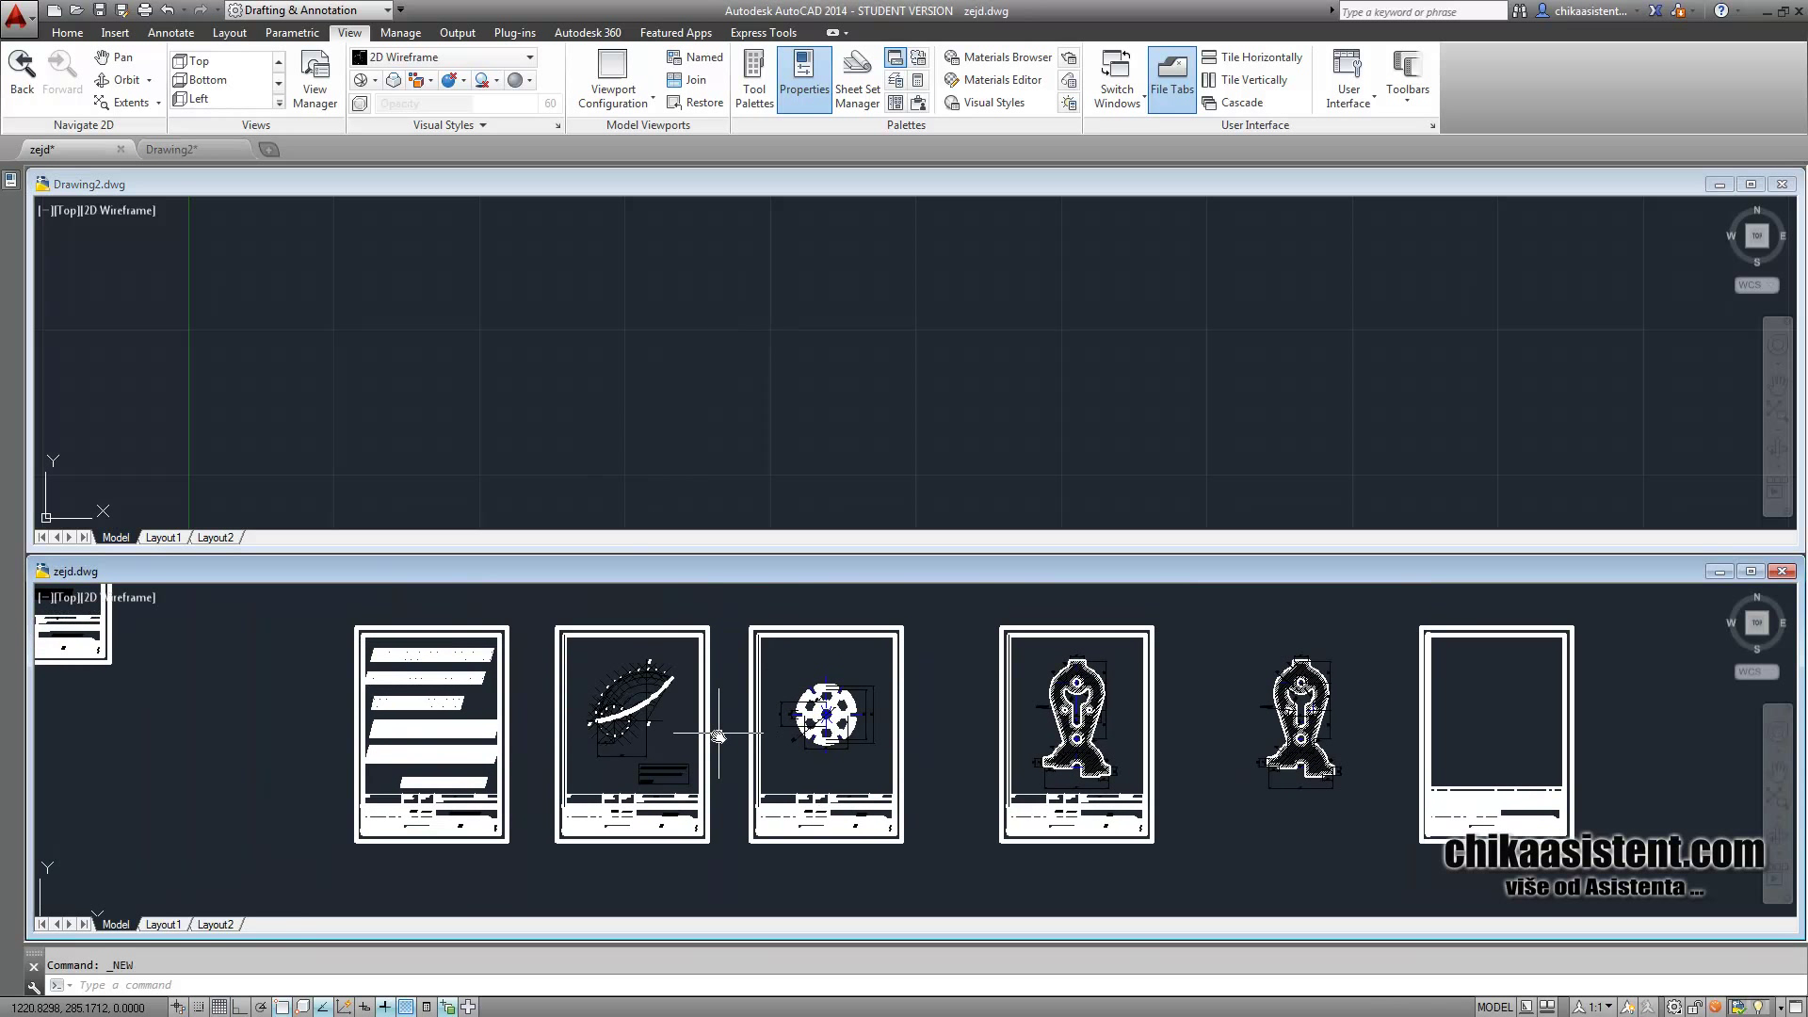
pyautogui.scroll(-2, 677, 778)
pyautogui.scroll(2, 677, 778)
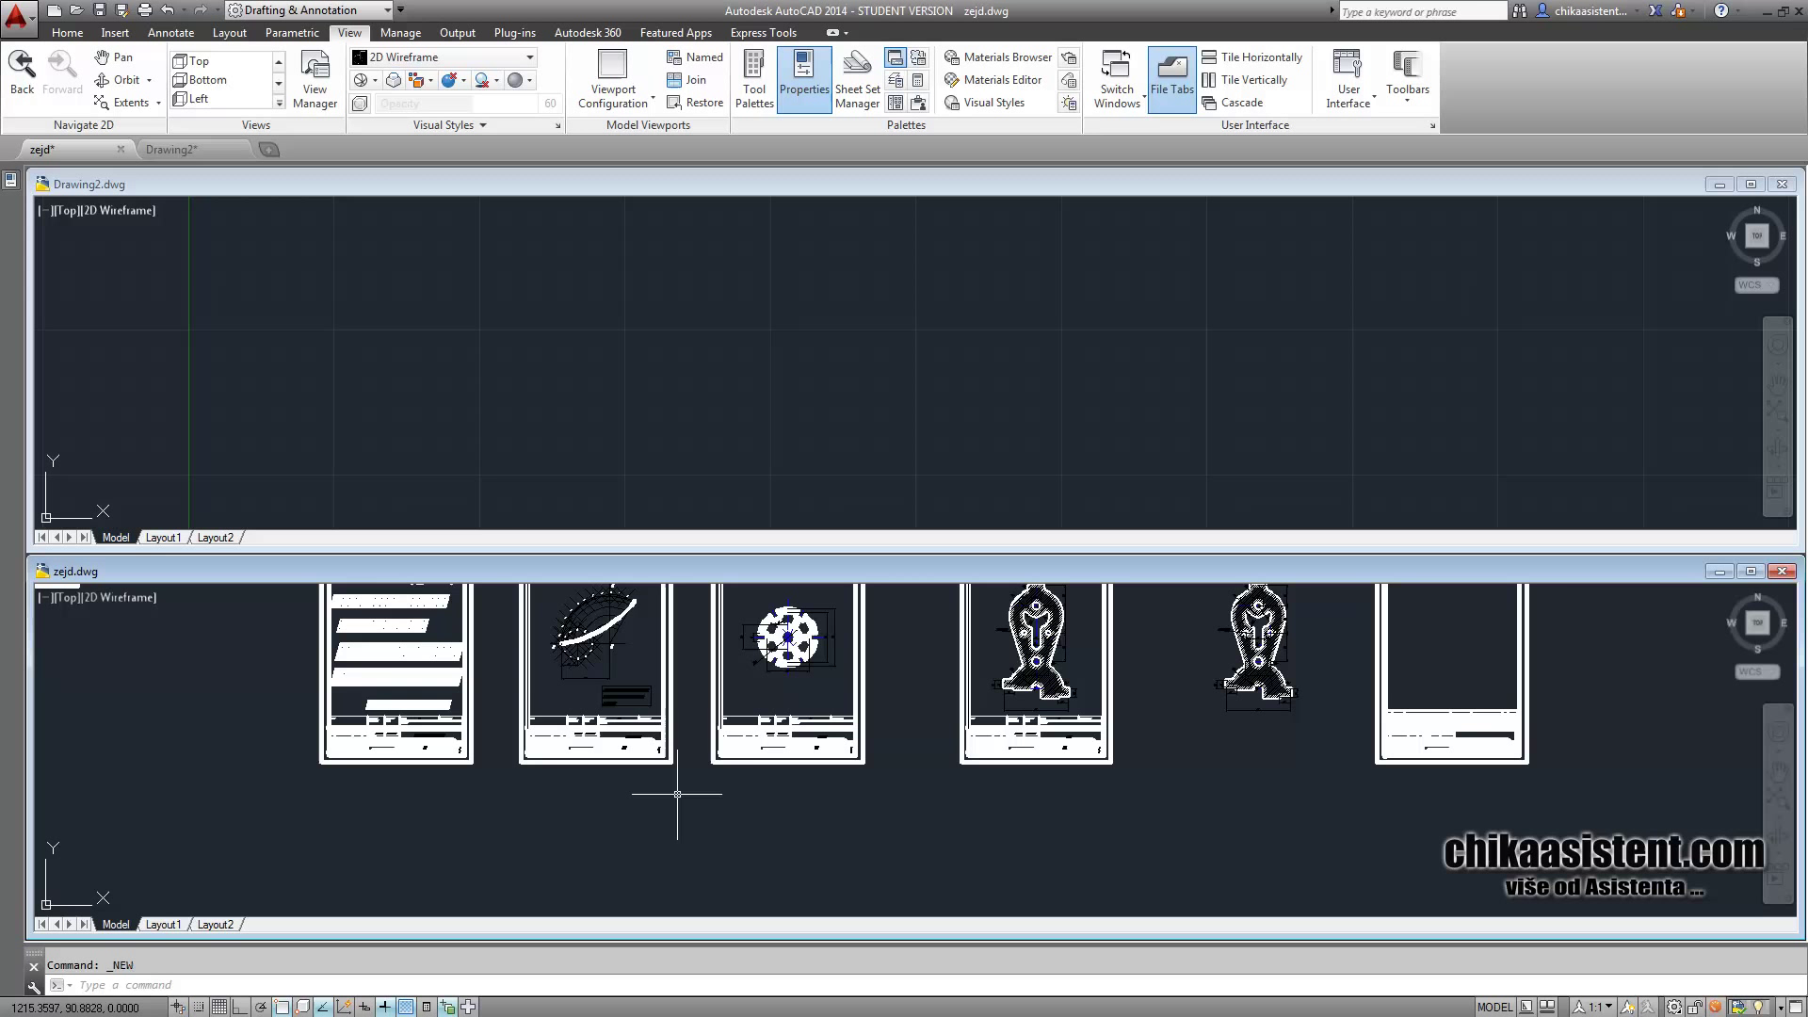
pyautogui.click(723, 857)
pyautogui.click(546, 612)
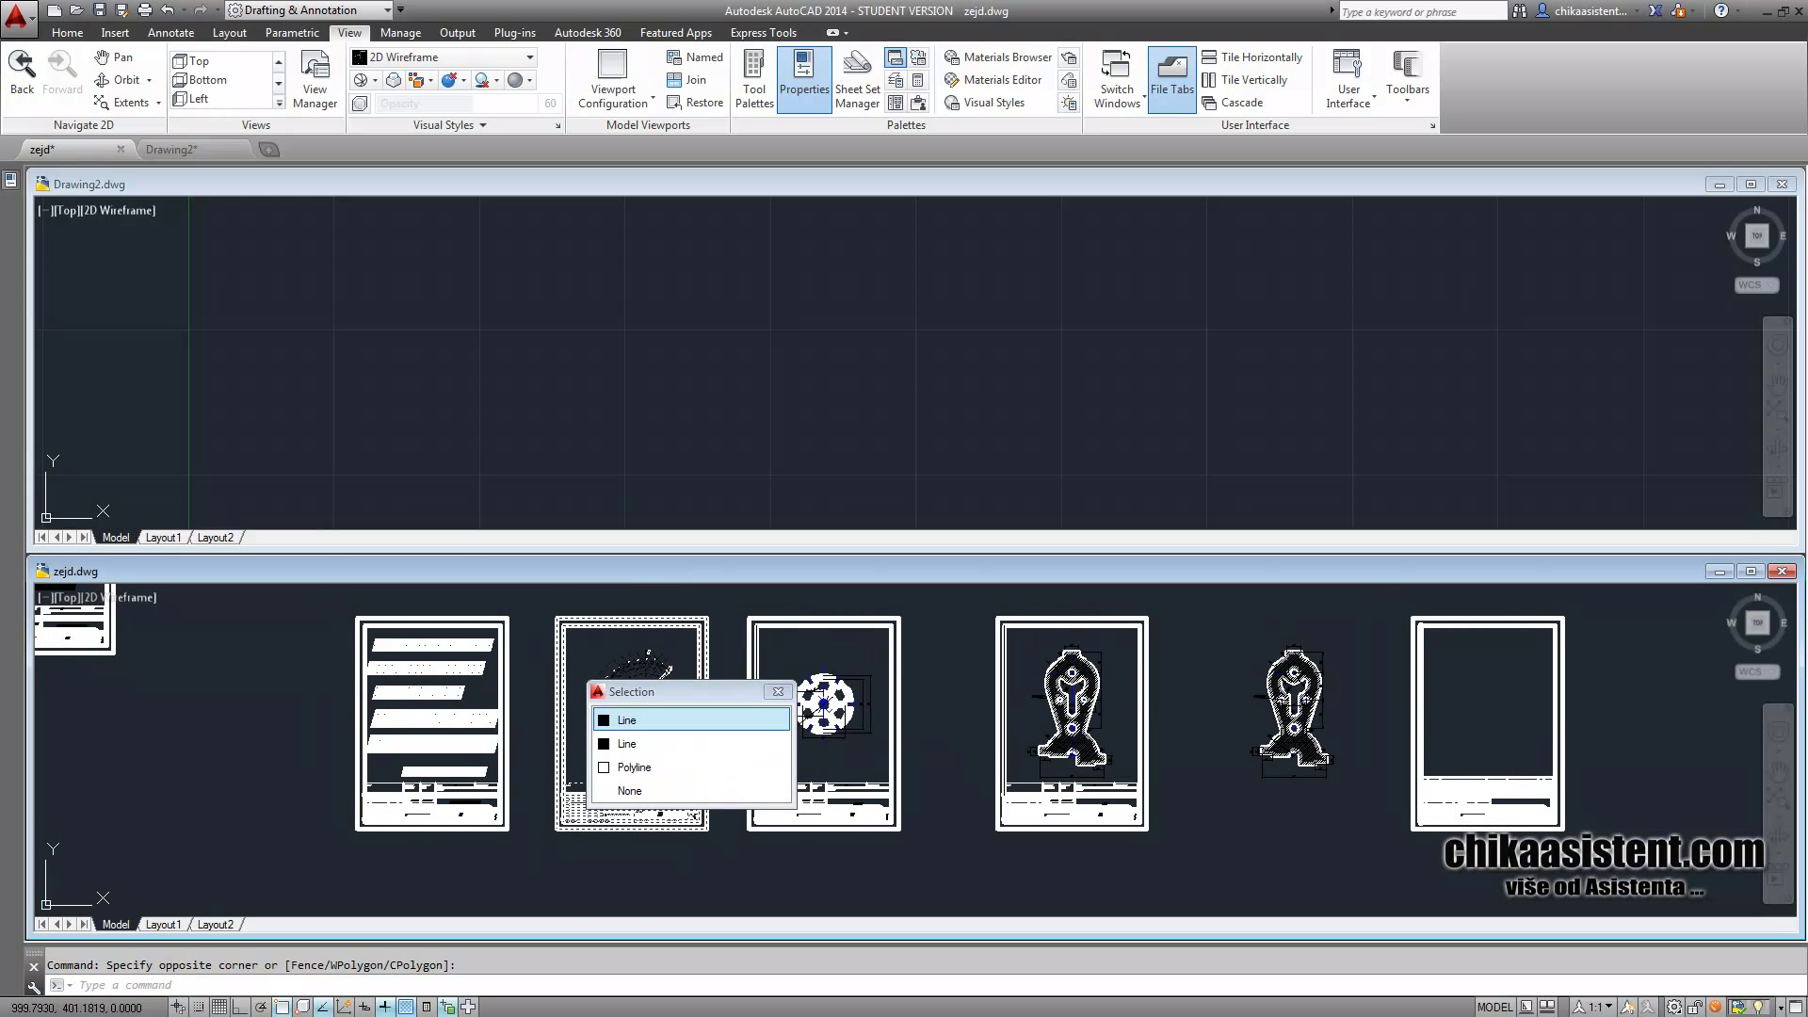
# Drag the selected sheet into Drawing2, maximise that window and show lineweights
pyautogui.moveTo(565, 653); pyautogui.dragTo(435, 298)
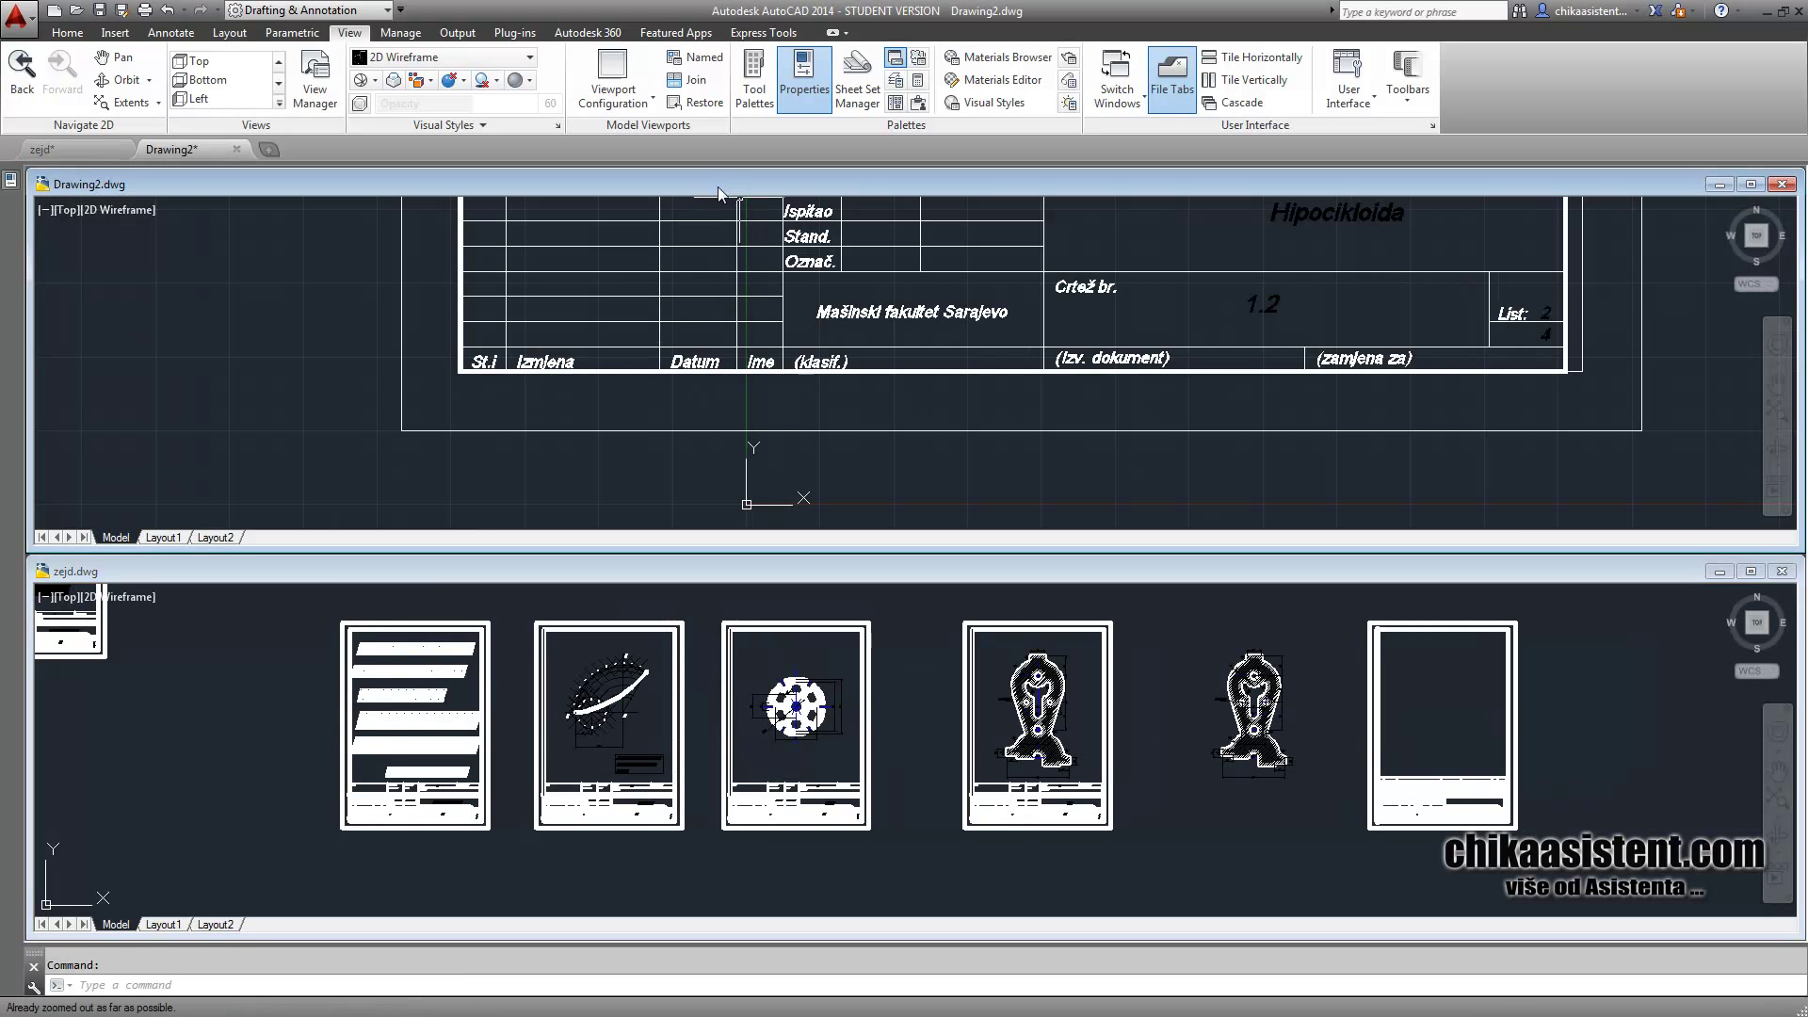
pyautogui.doubleClick(595, 185)
pyautogui.scroll(-4, 459, 711)
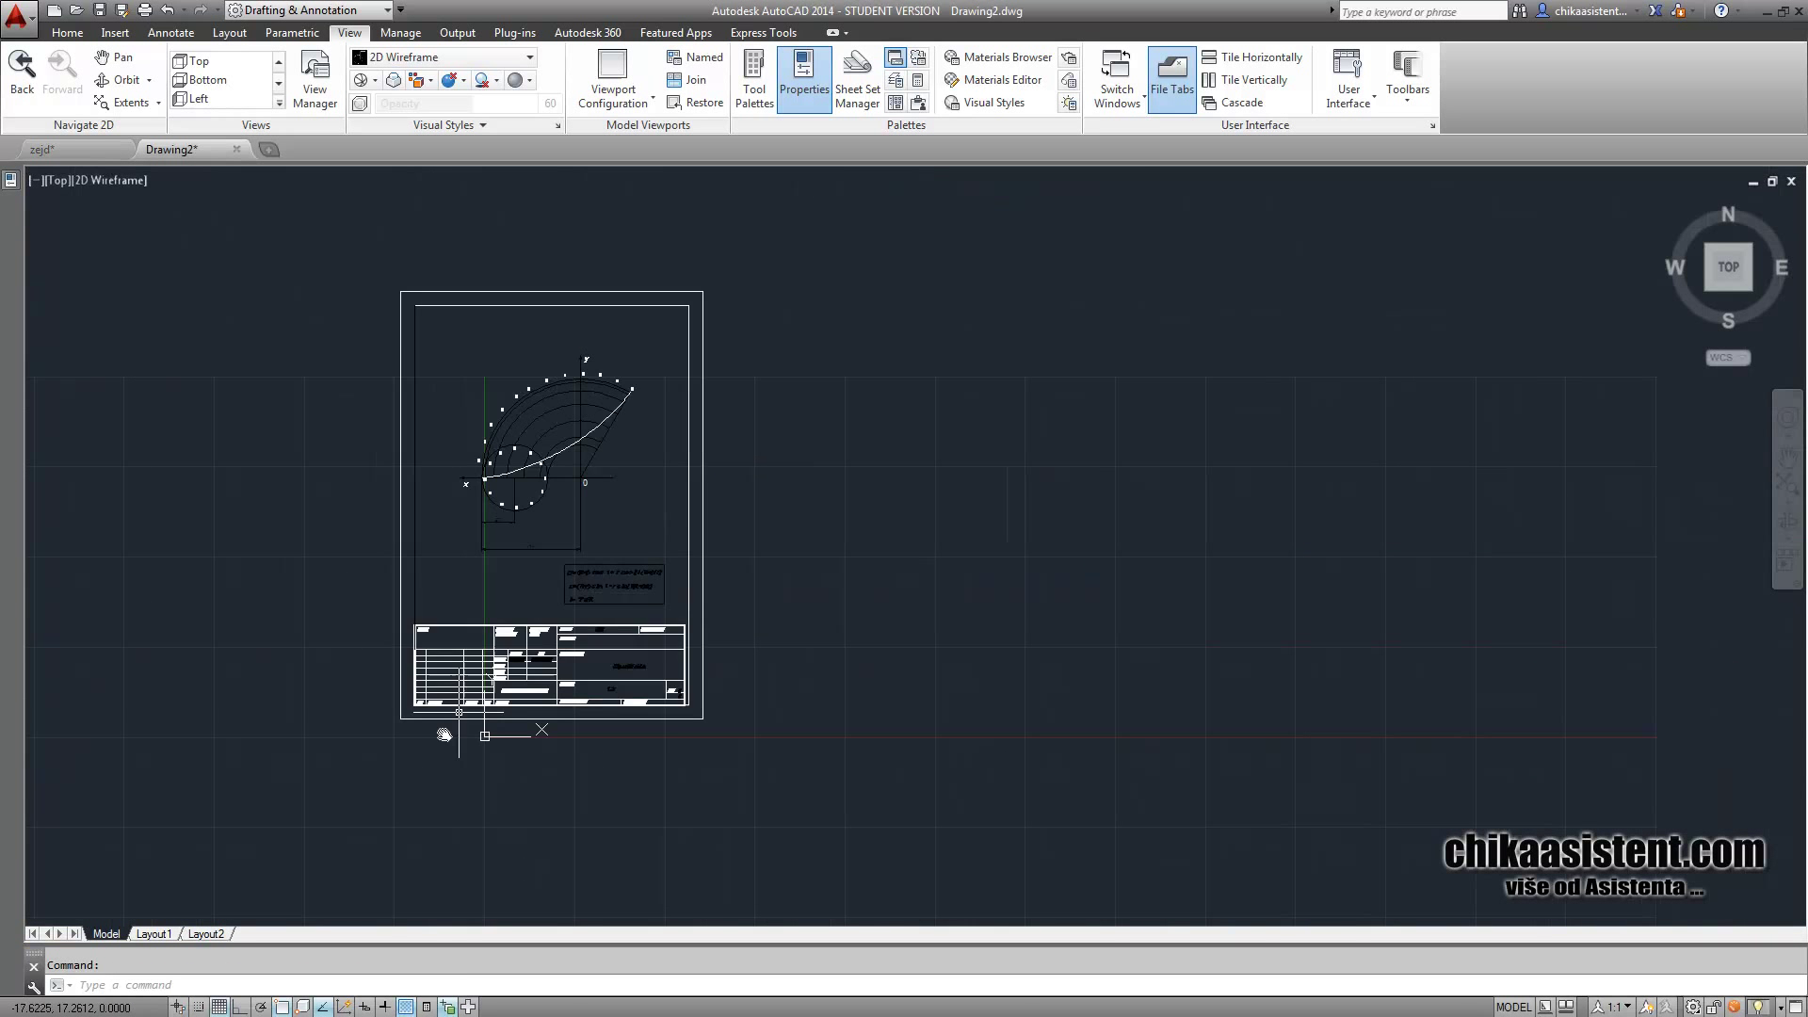
pyautogui.click(386, 1007)
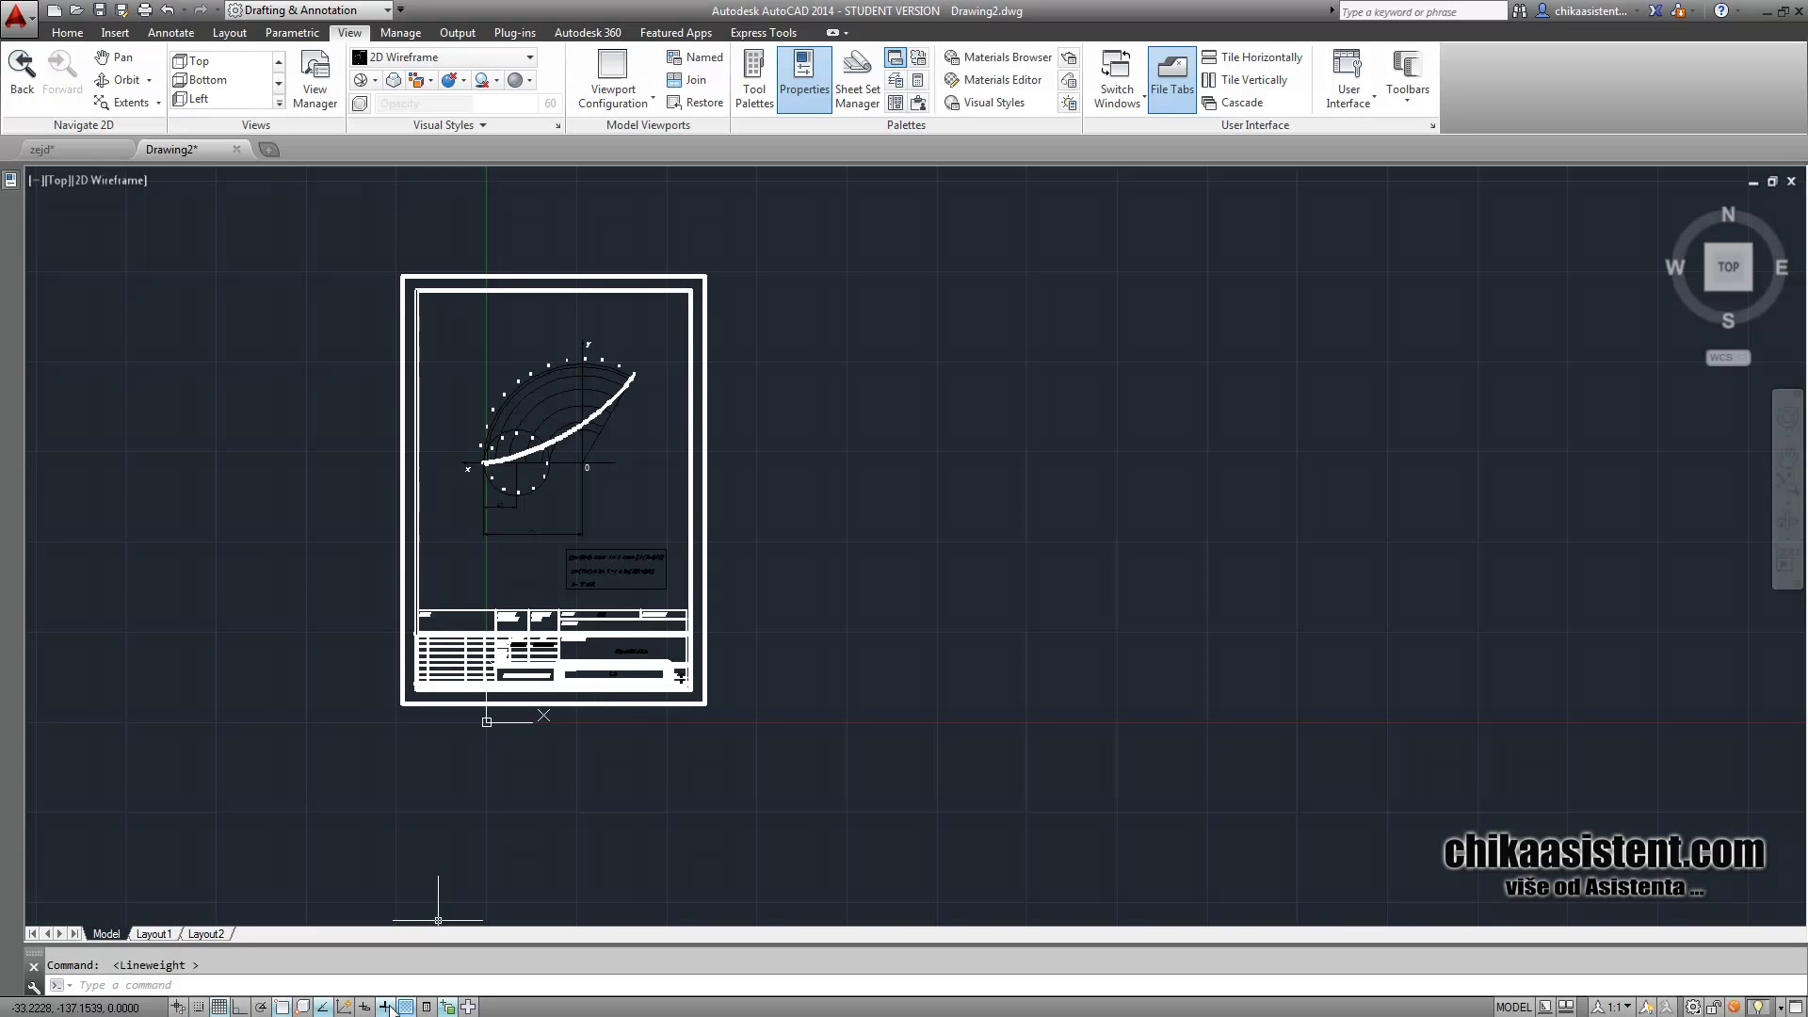
# Move the whole sheet so its lower-left corner sits at 0,0
pyautogui.moveTo(862, 744); pyautogui.dragTo(357, 217)
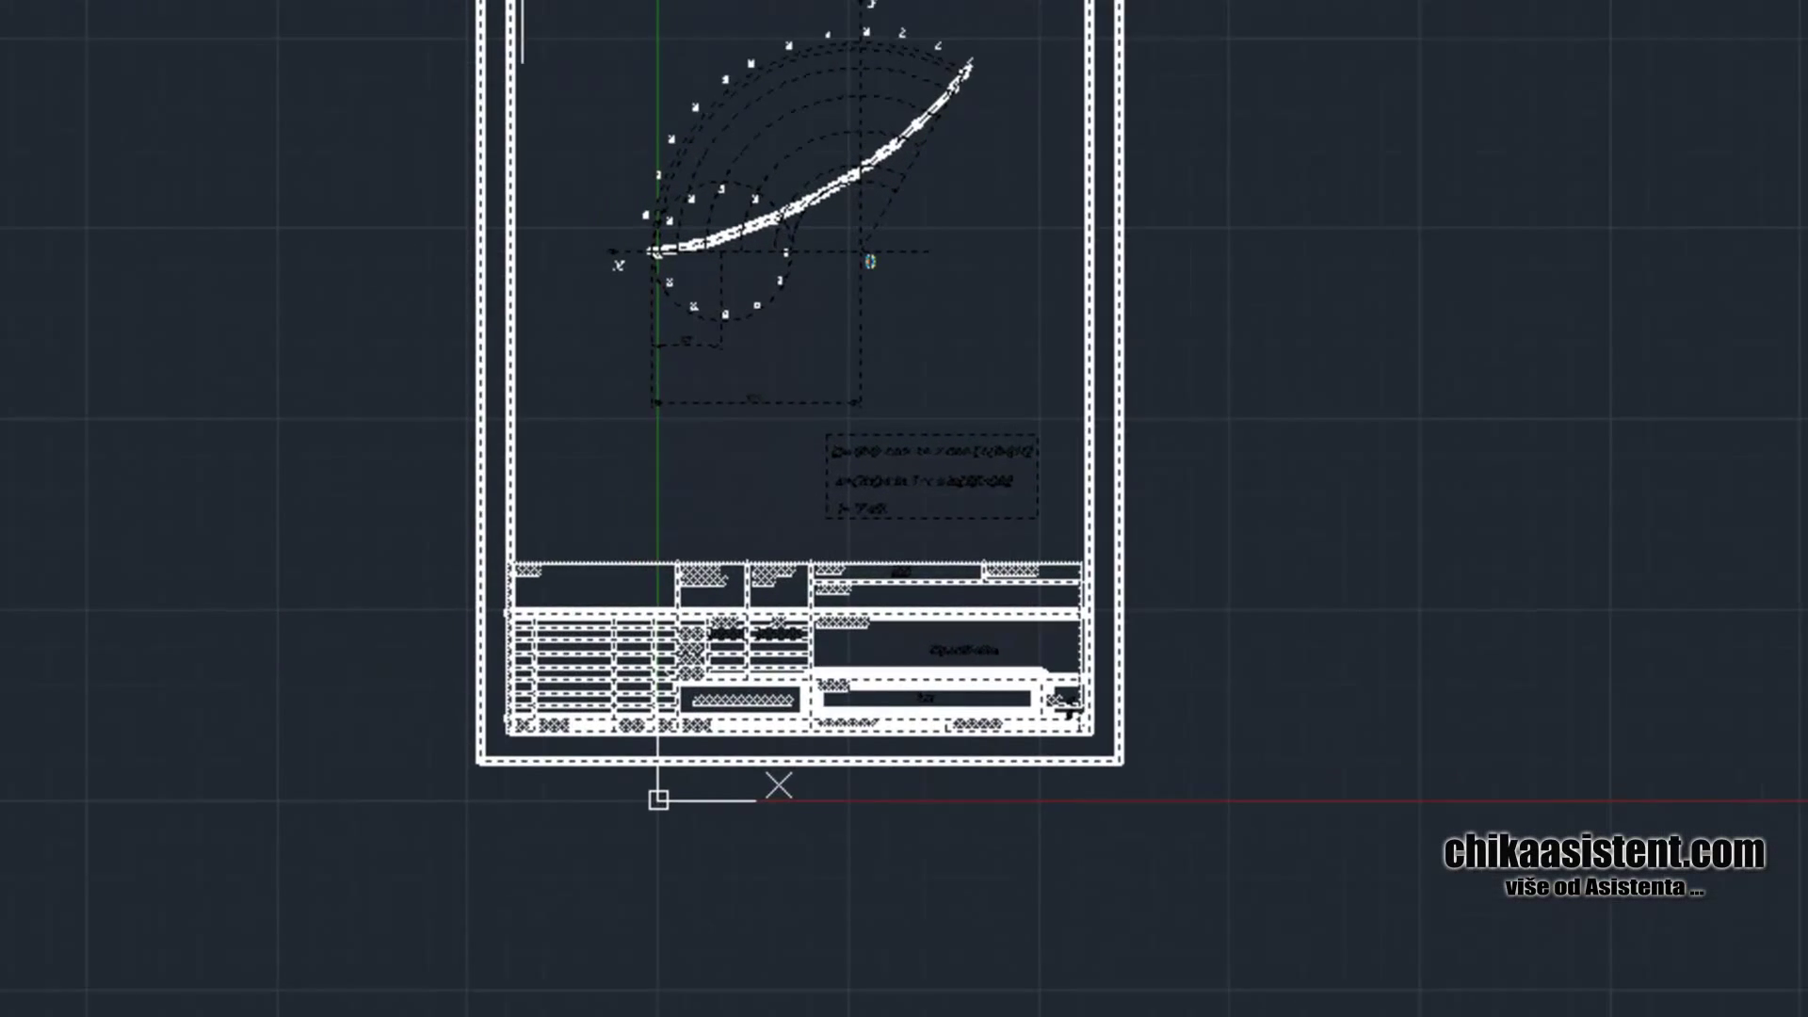
pyautogui.rightClick(468, 426)
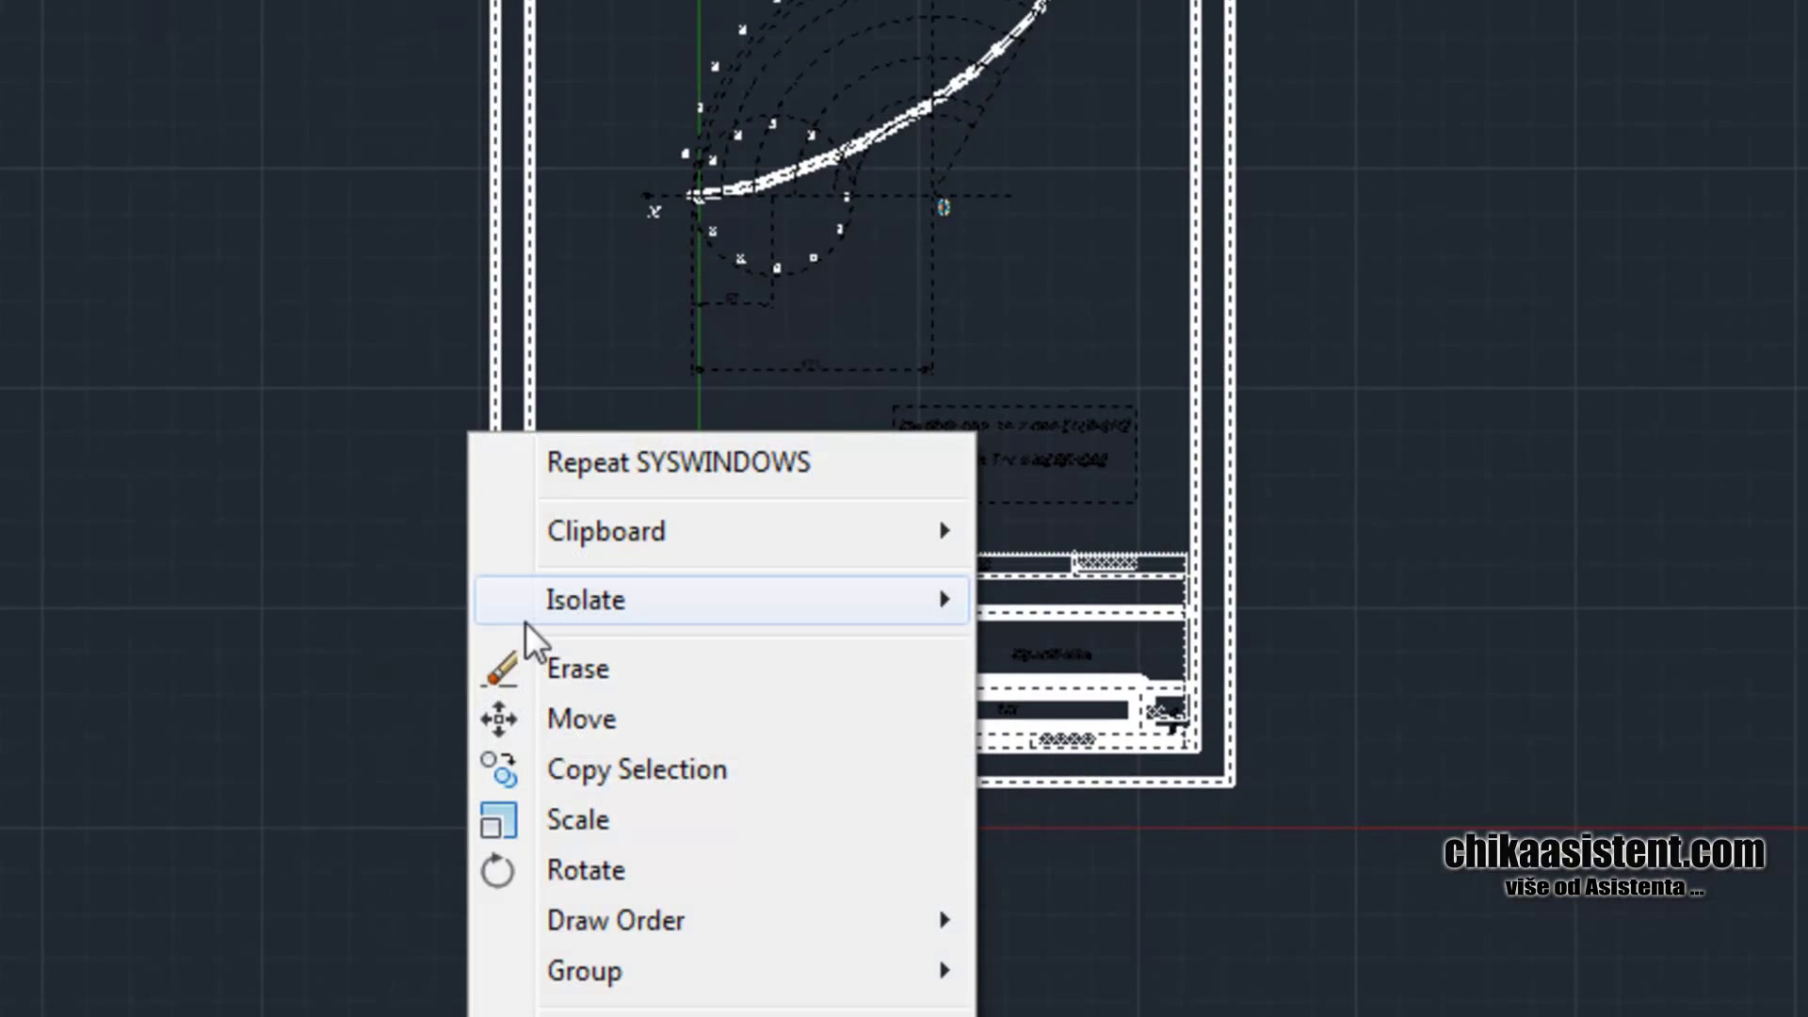
pyautogui.click(534, 739)
pyautogui.click(493, 782)
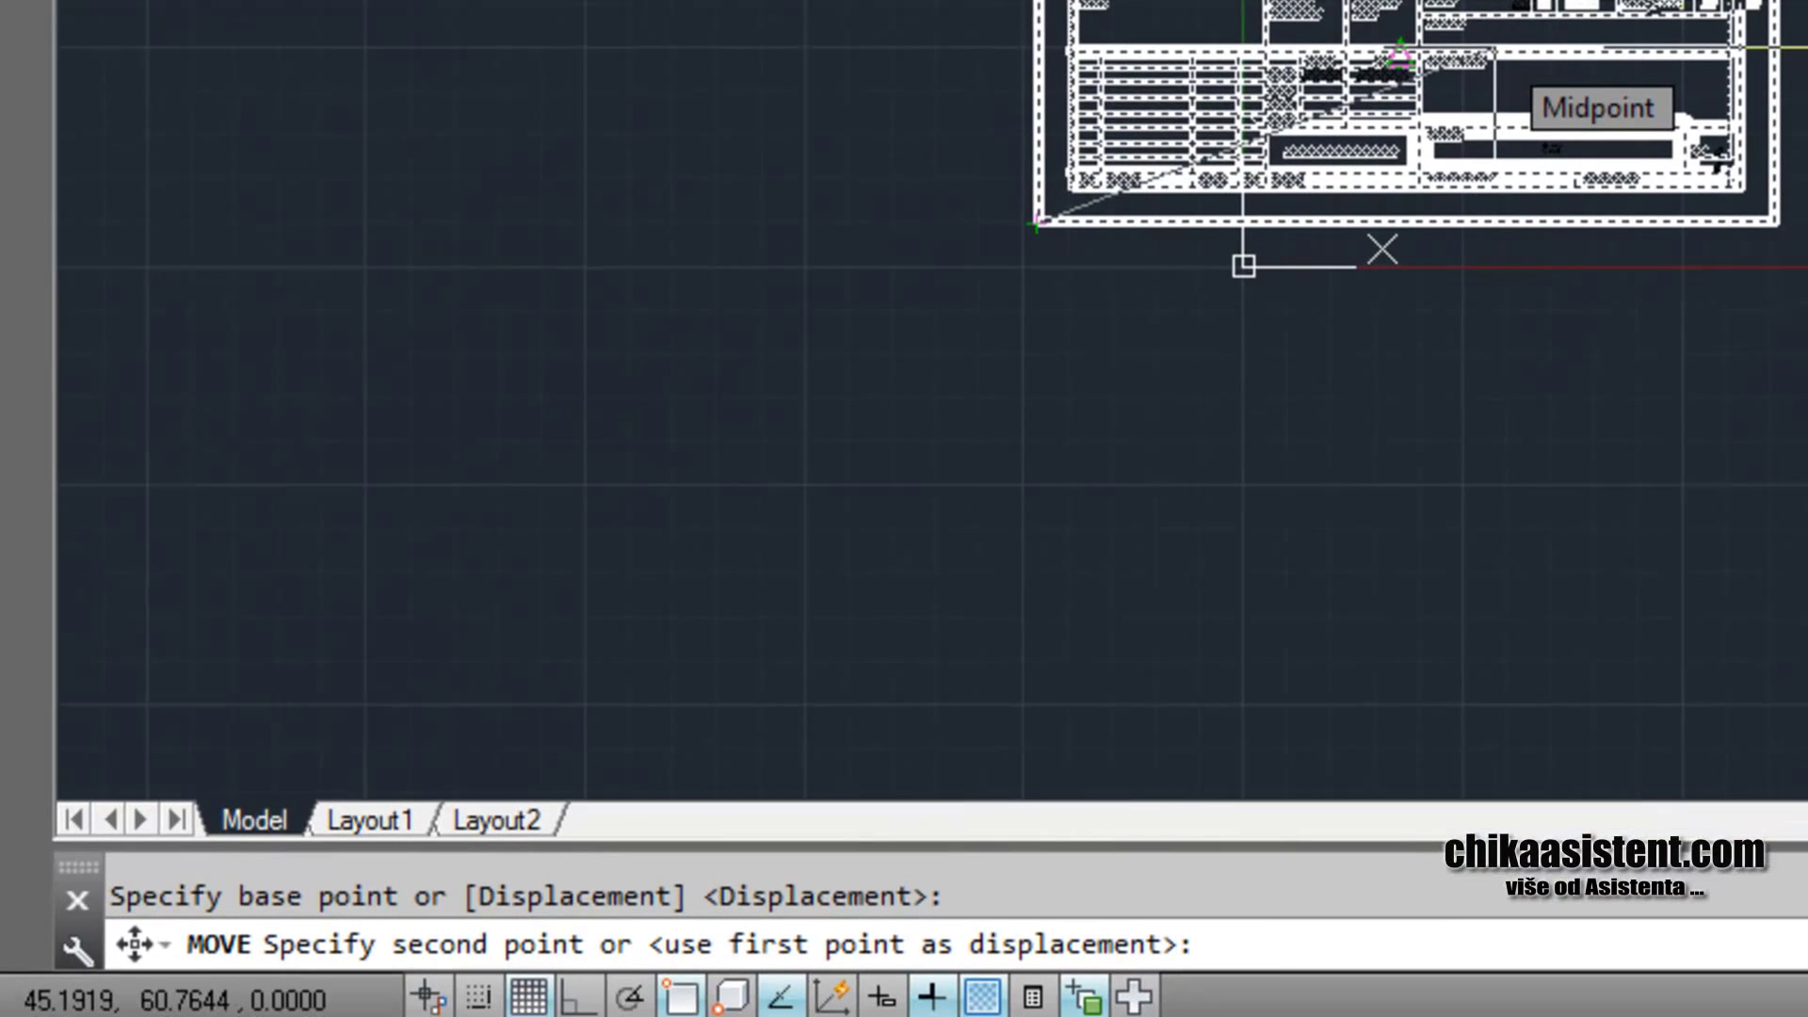
pyautogui.write('0')
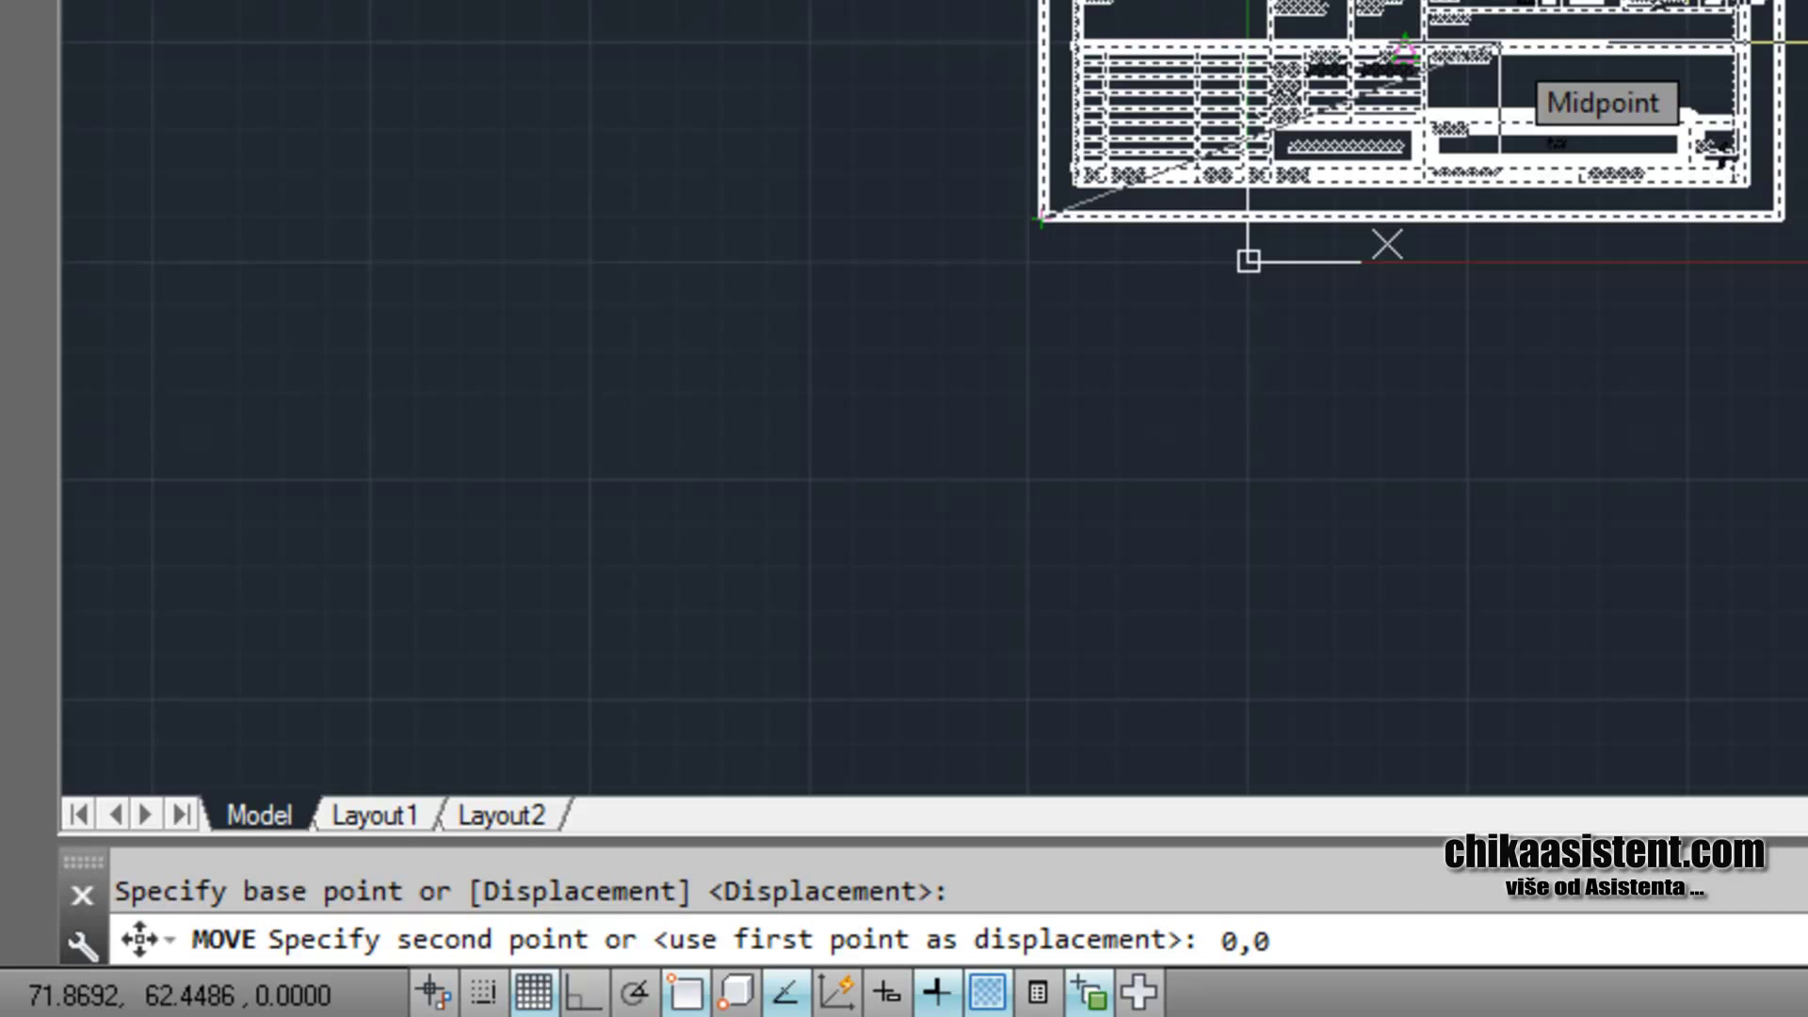
pyautogui.press('Return')
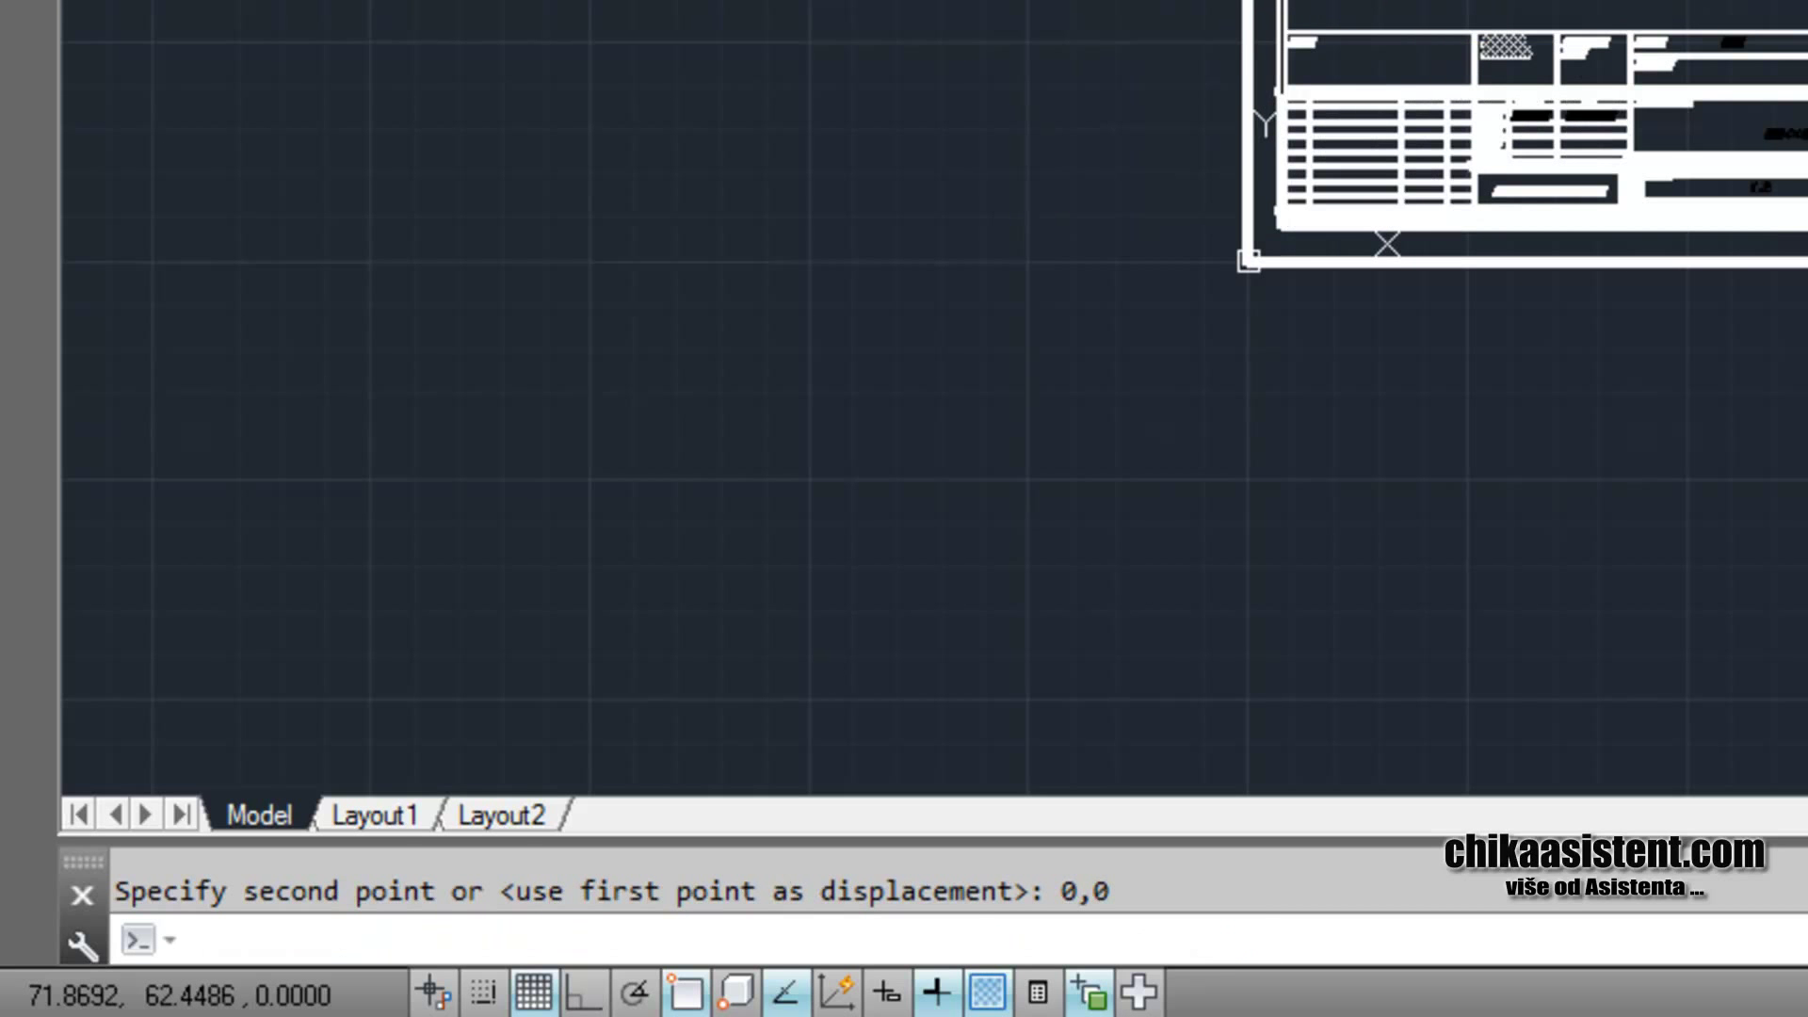
pyautogui.moveTo(657, 491); pyautogui.dragTo(524, 546, button='middle')
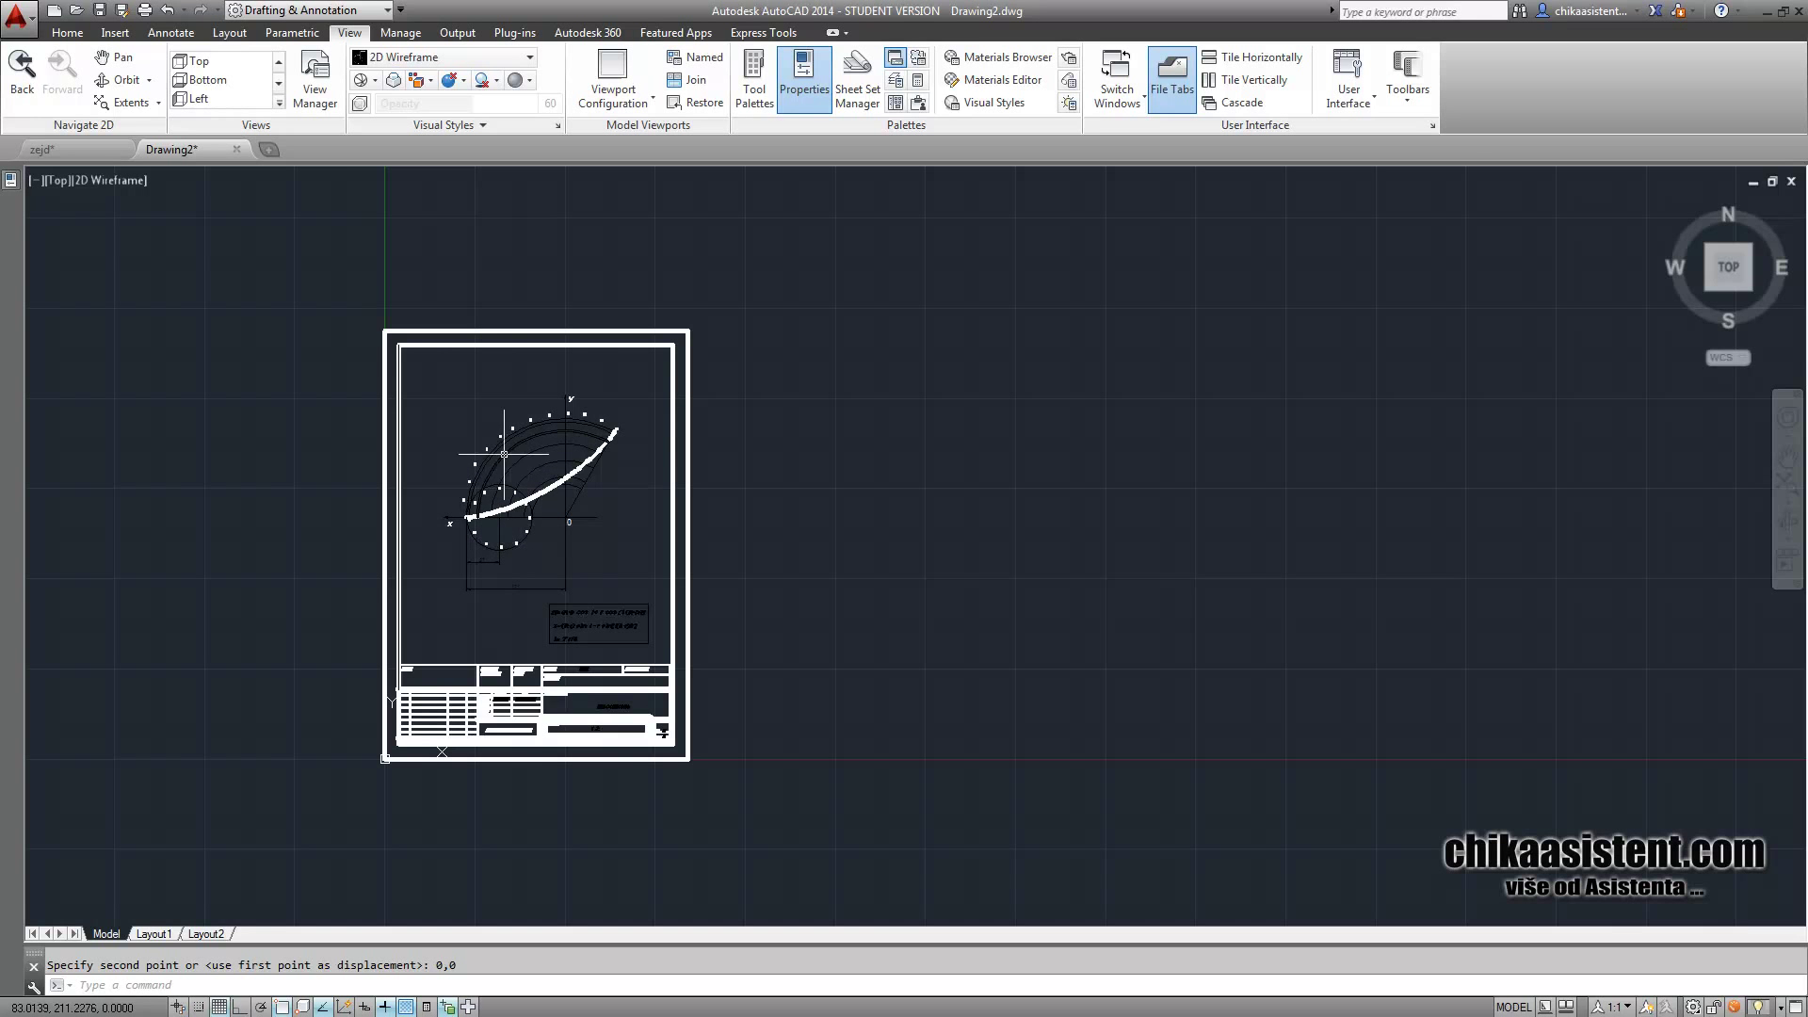
pyautogui.click(79, 33)
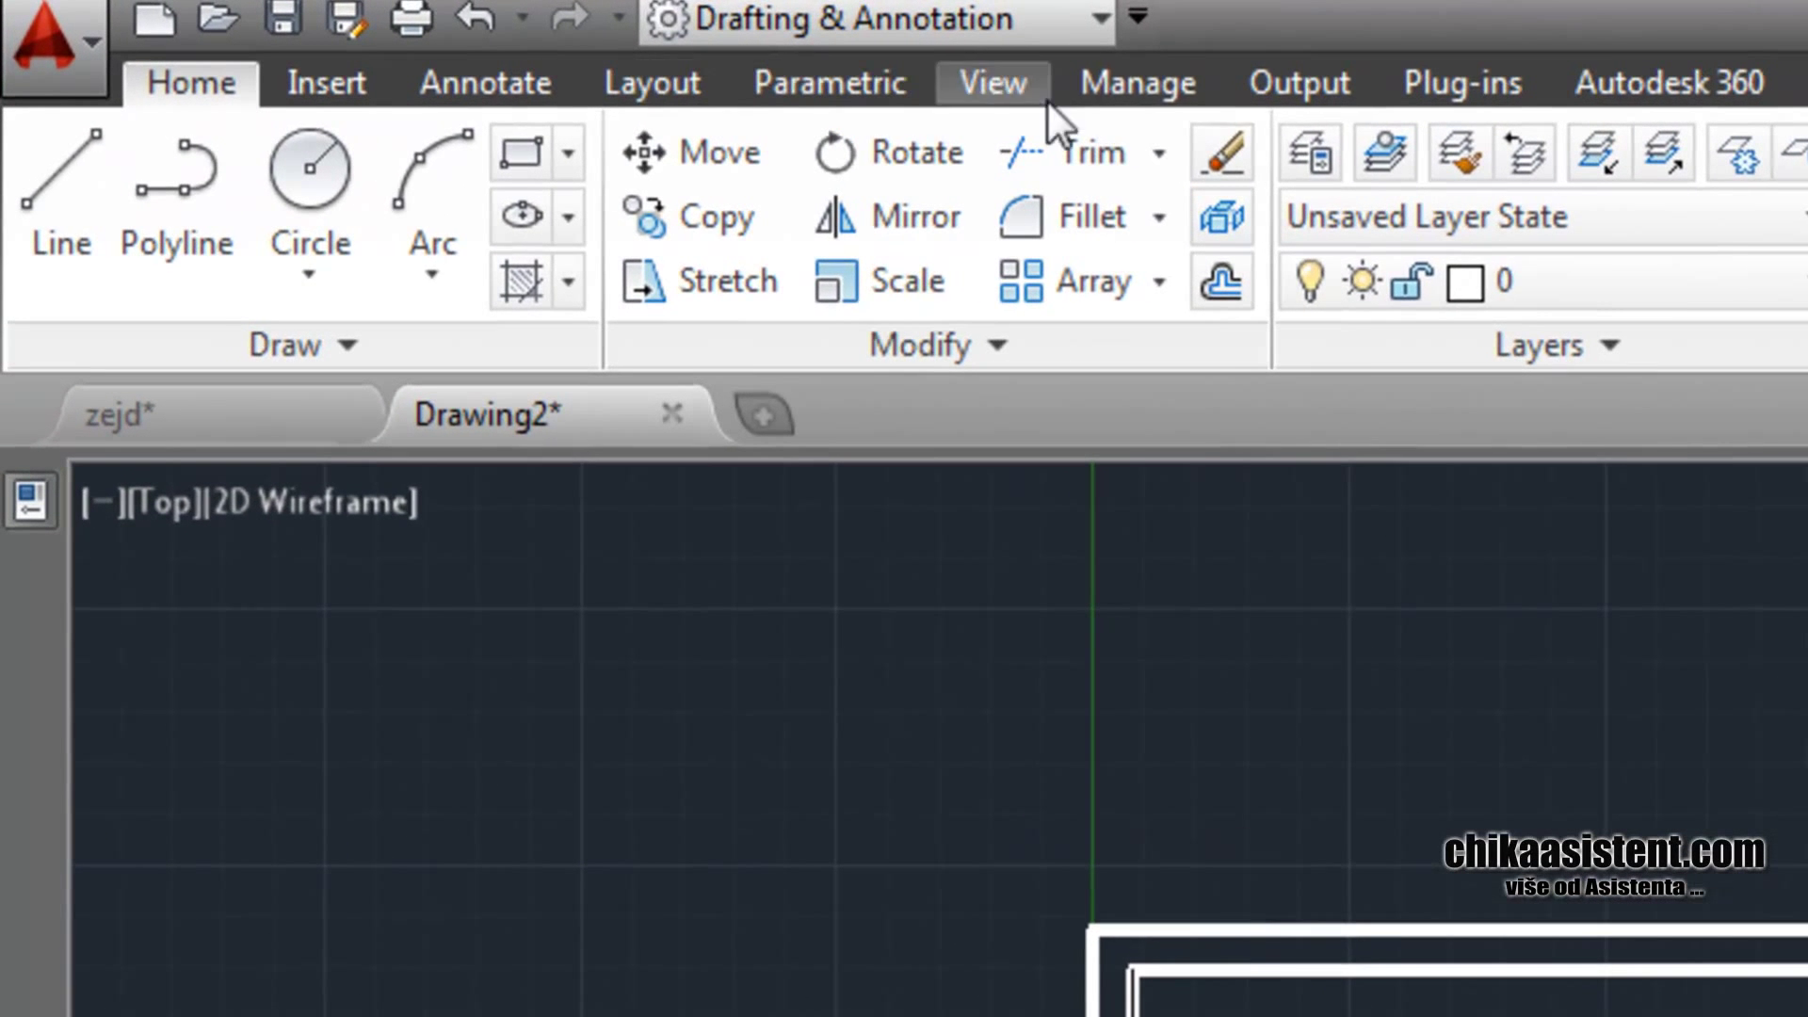
# Create a layer named ca in the Layer Properties Manager and set it current
pyautogui.click(1299, 166)
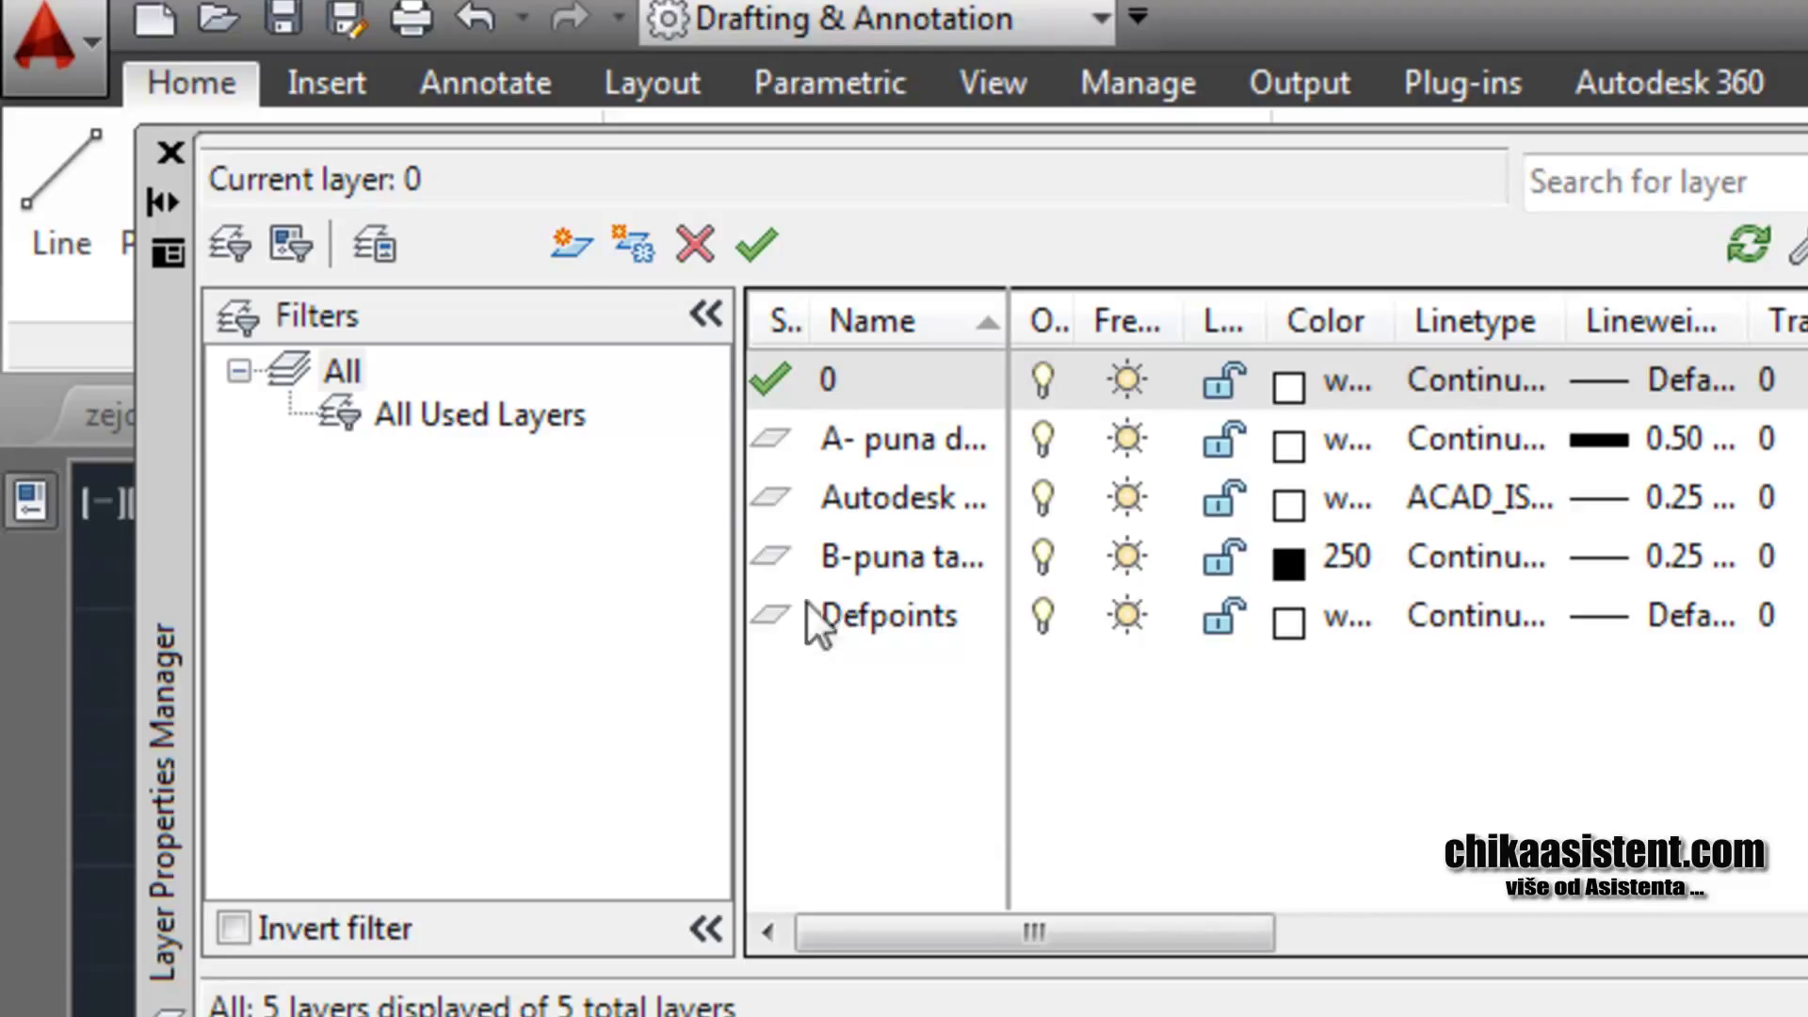
pyautogui.click(575, 239)
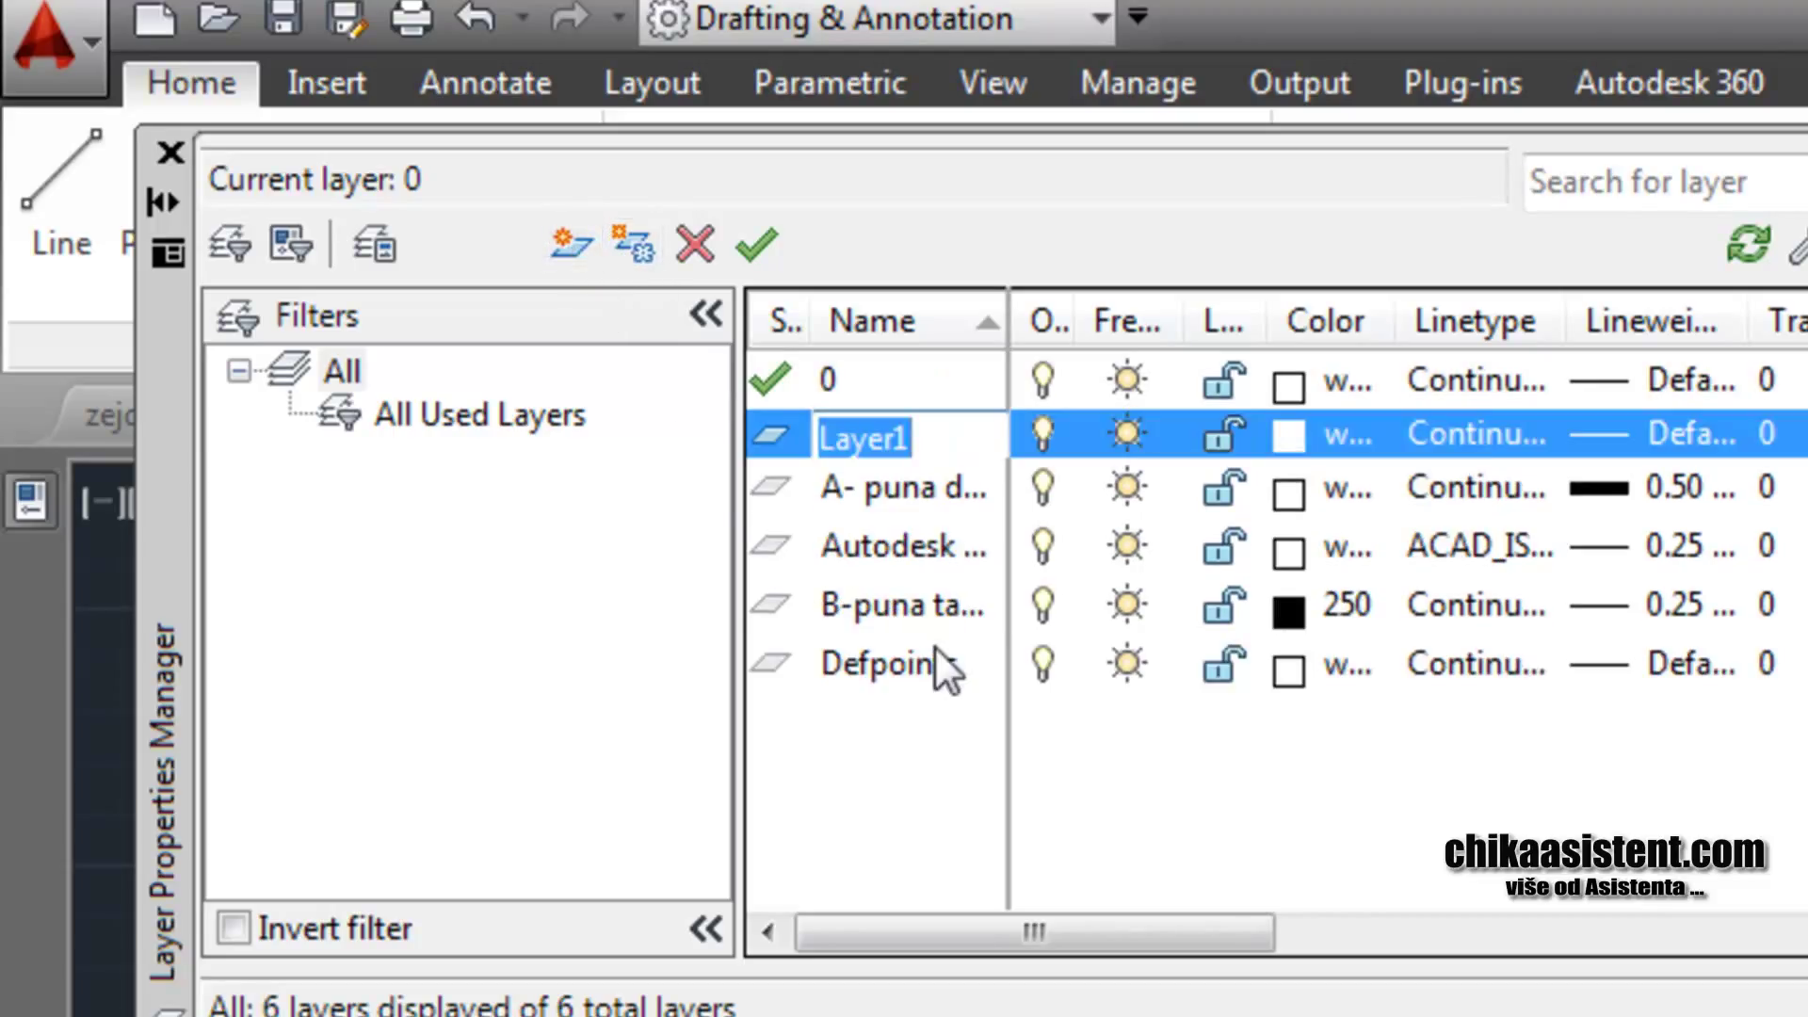
pyautogui.write('ca')
pyautogui.press('Return')
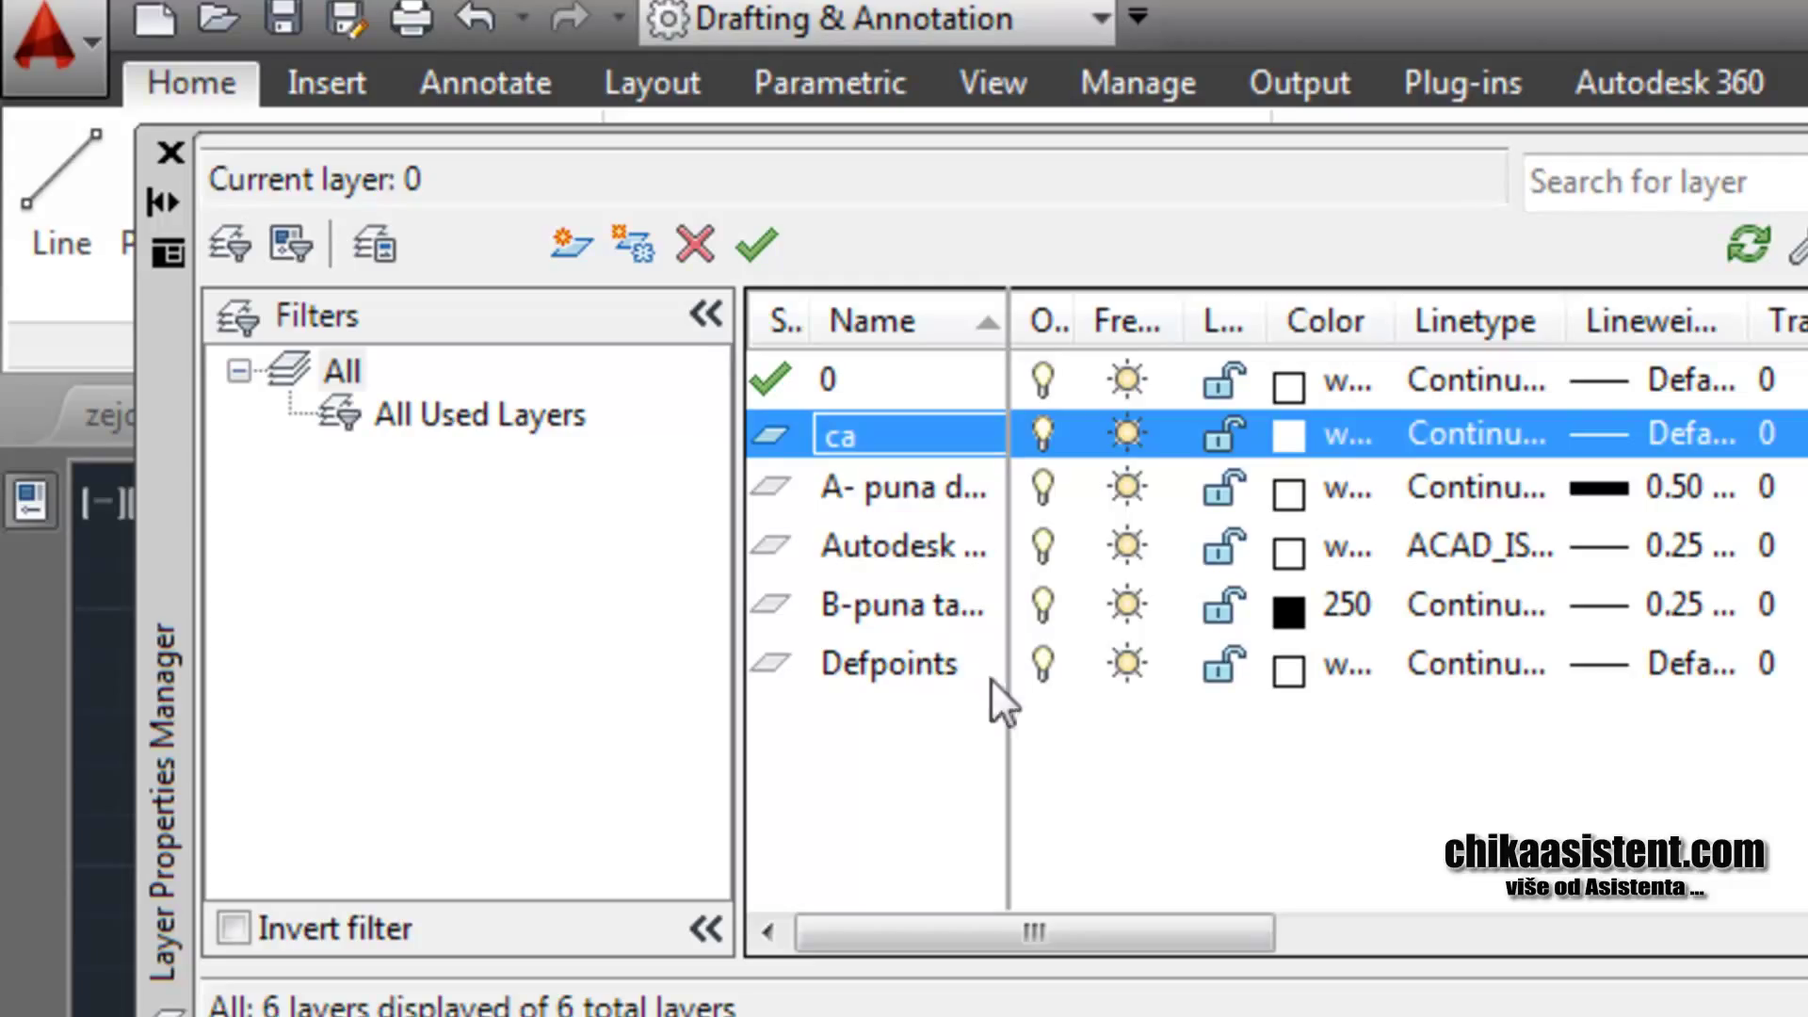
pyautogui.click(759, 245)
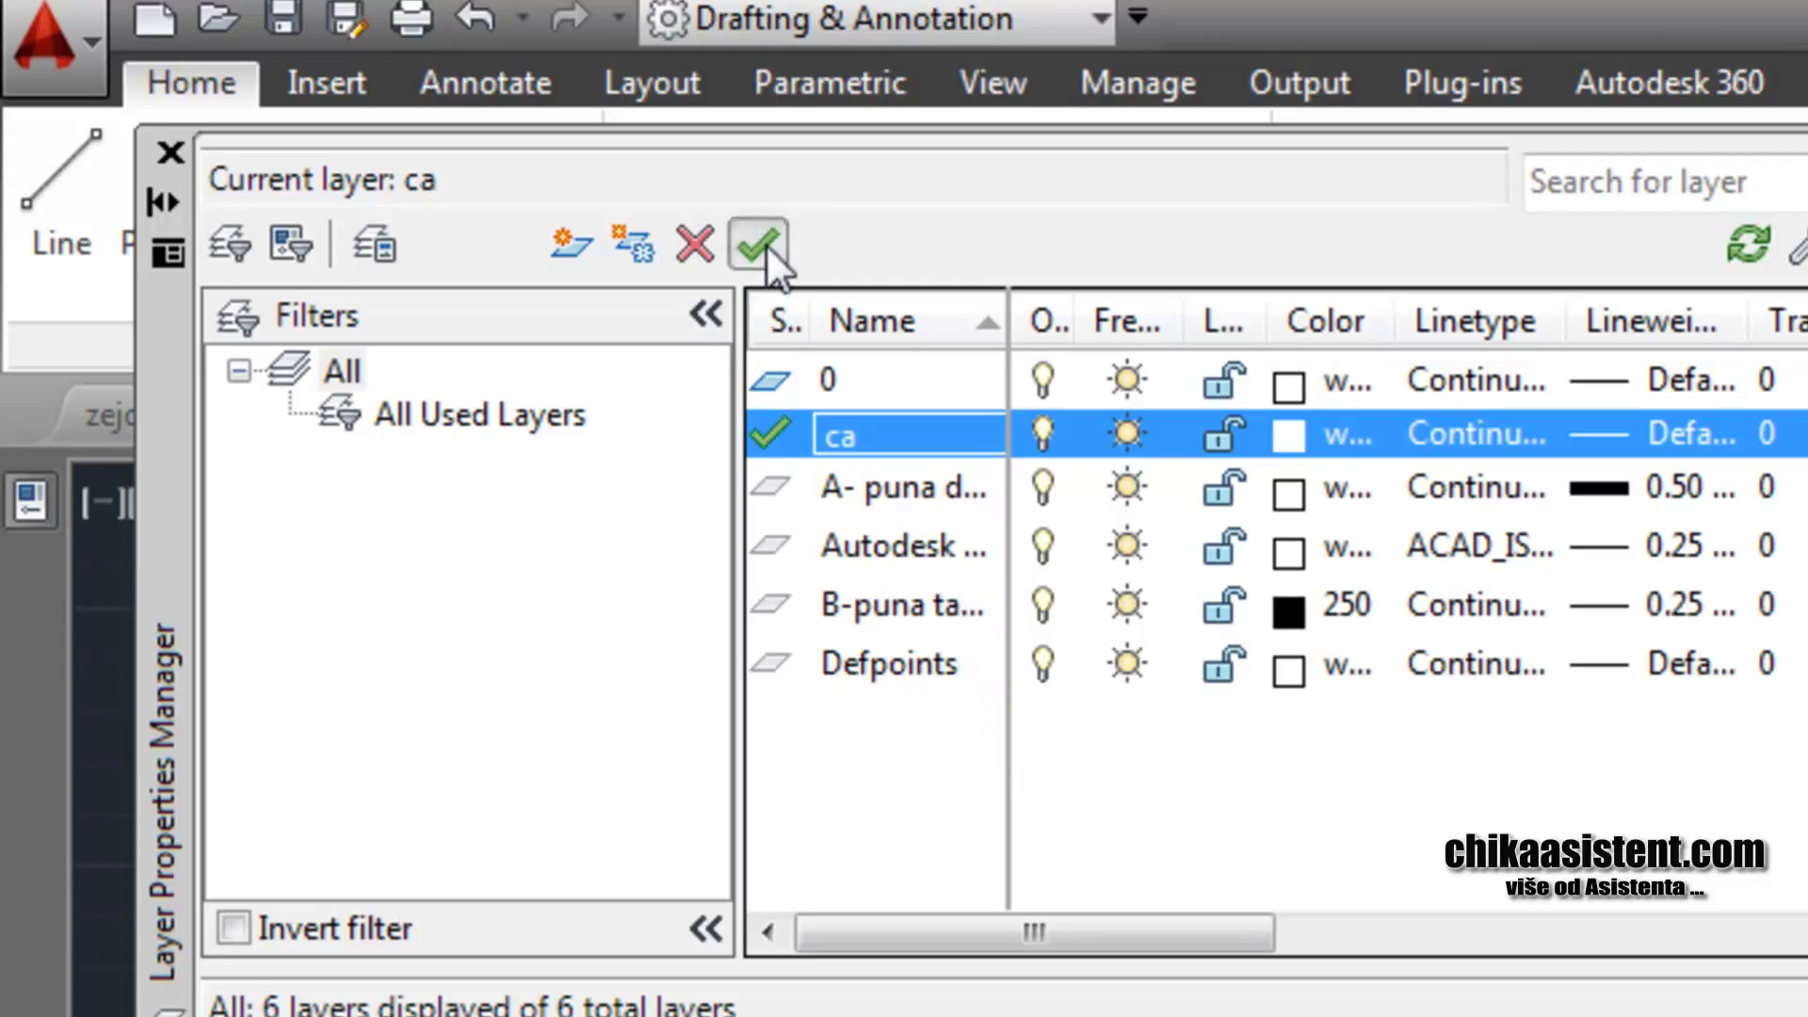
# Sketch the first part of the irregular outline above the curve, running down the left side
pyautogui.click(171, 152)
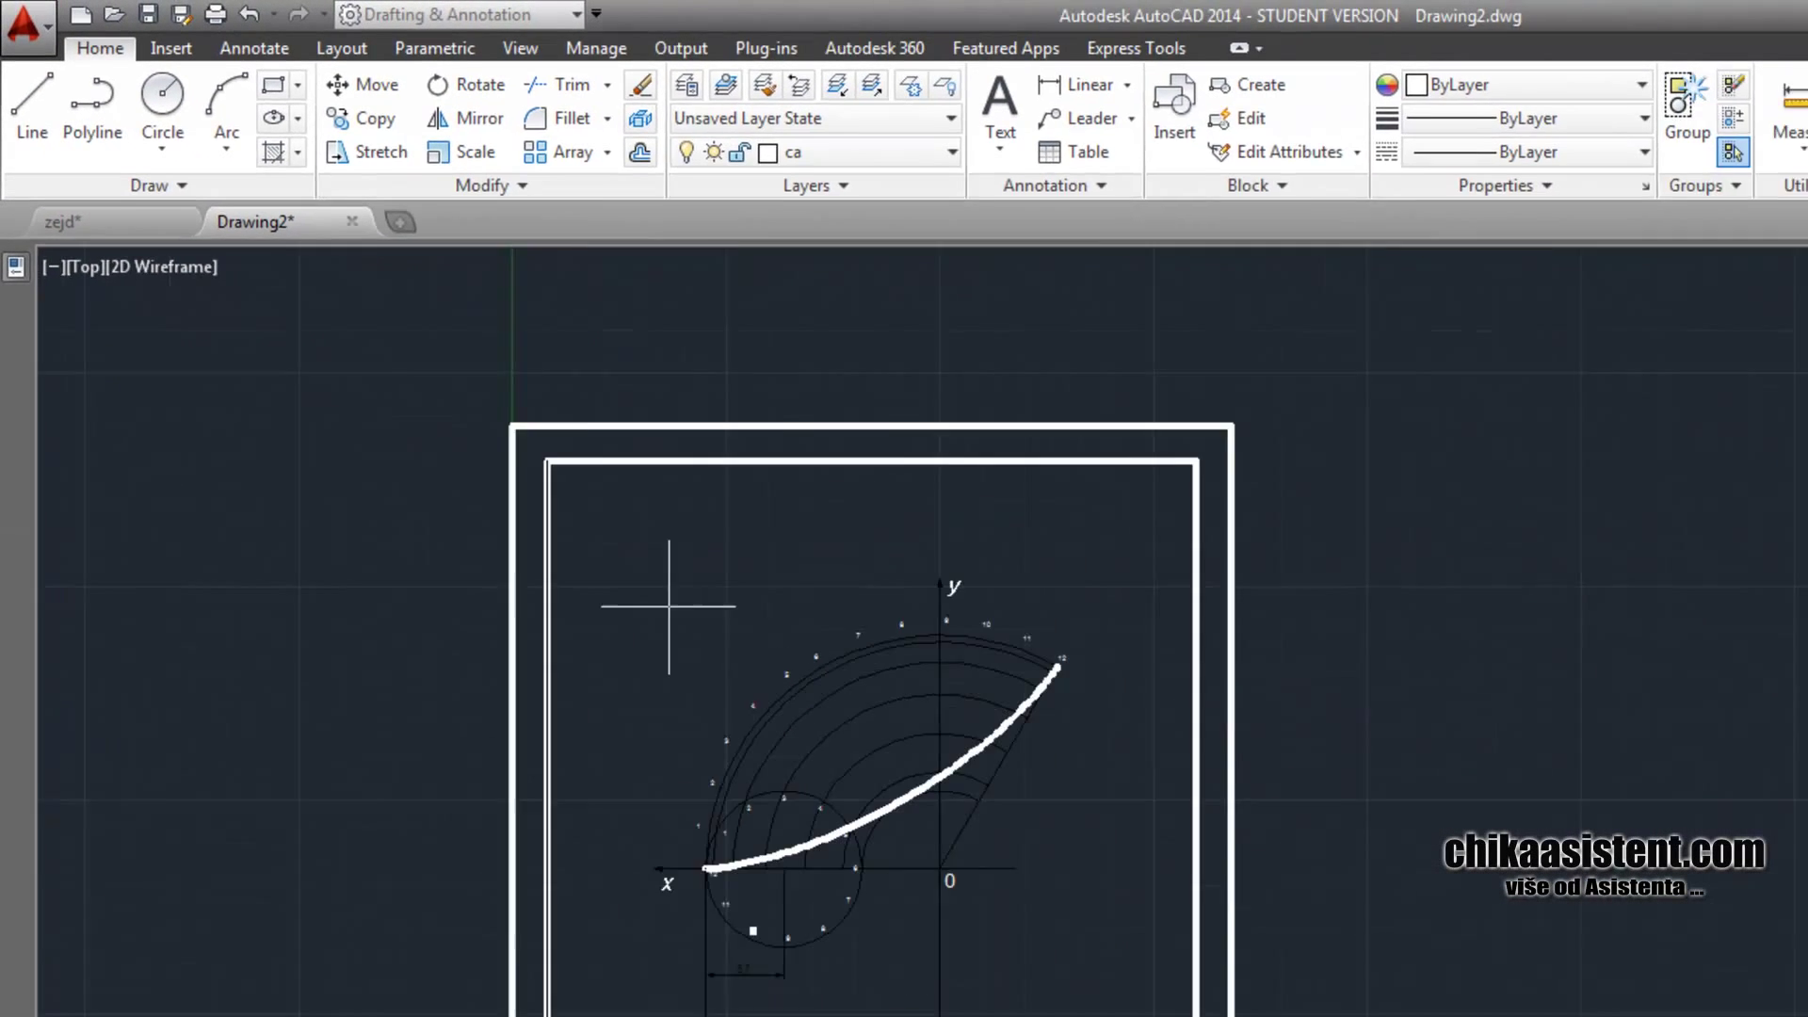
pyautogui.moveTo(658, 597); pyautogui.dragTo(542, 541, button='middle')
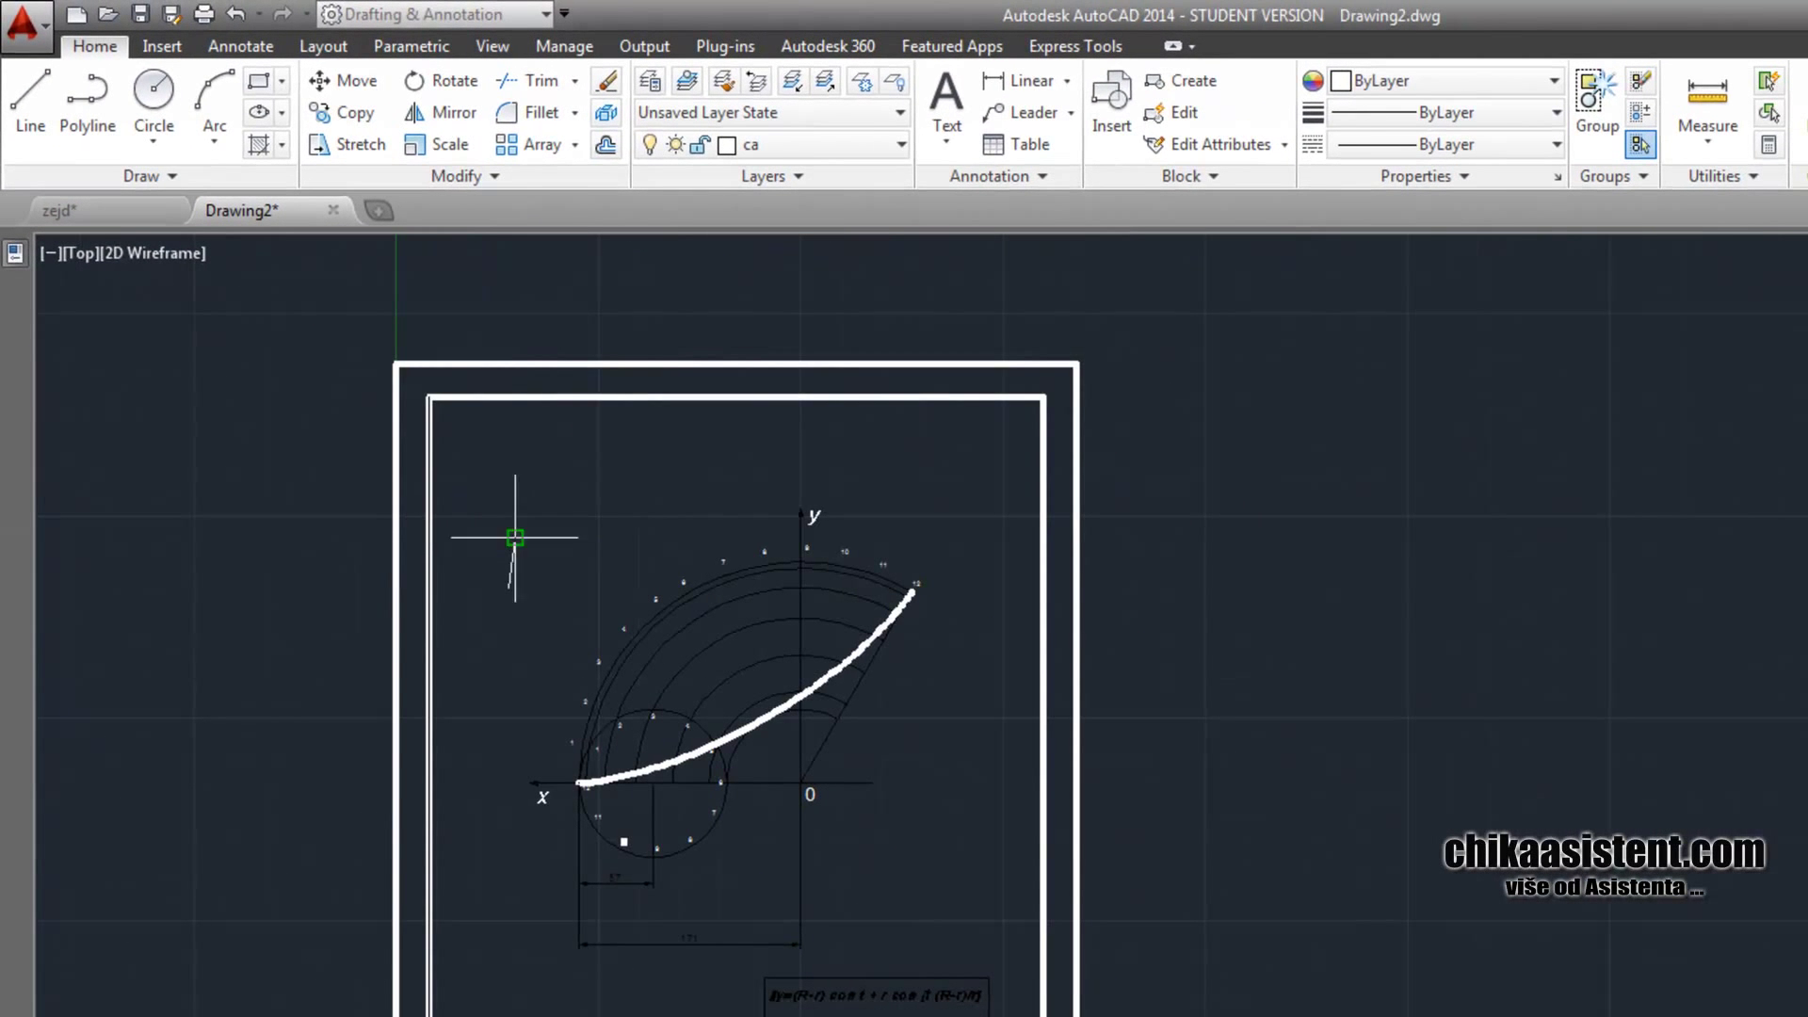
pyautogui.click(509, 586)
pyautogui.click(562, 512)
pyautogui.click(678, 512)
pyautogui.click(699, 466)
pyautogui.click(659, 451)
pyautogui.click(522, 452)
pyautogui.click(513, 594)
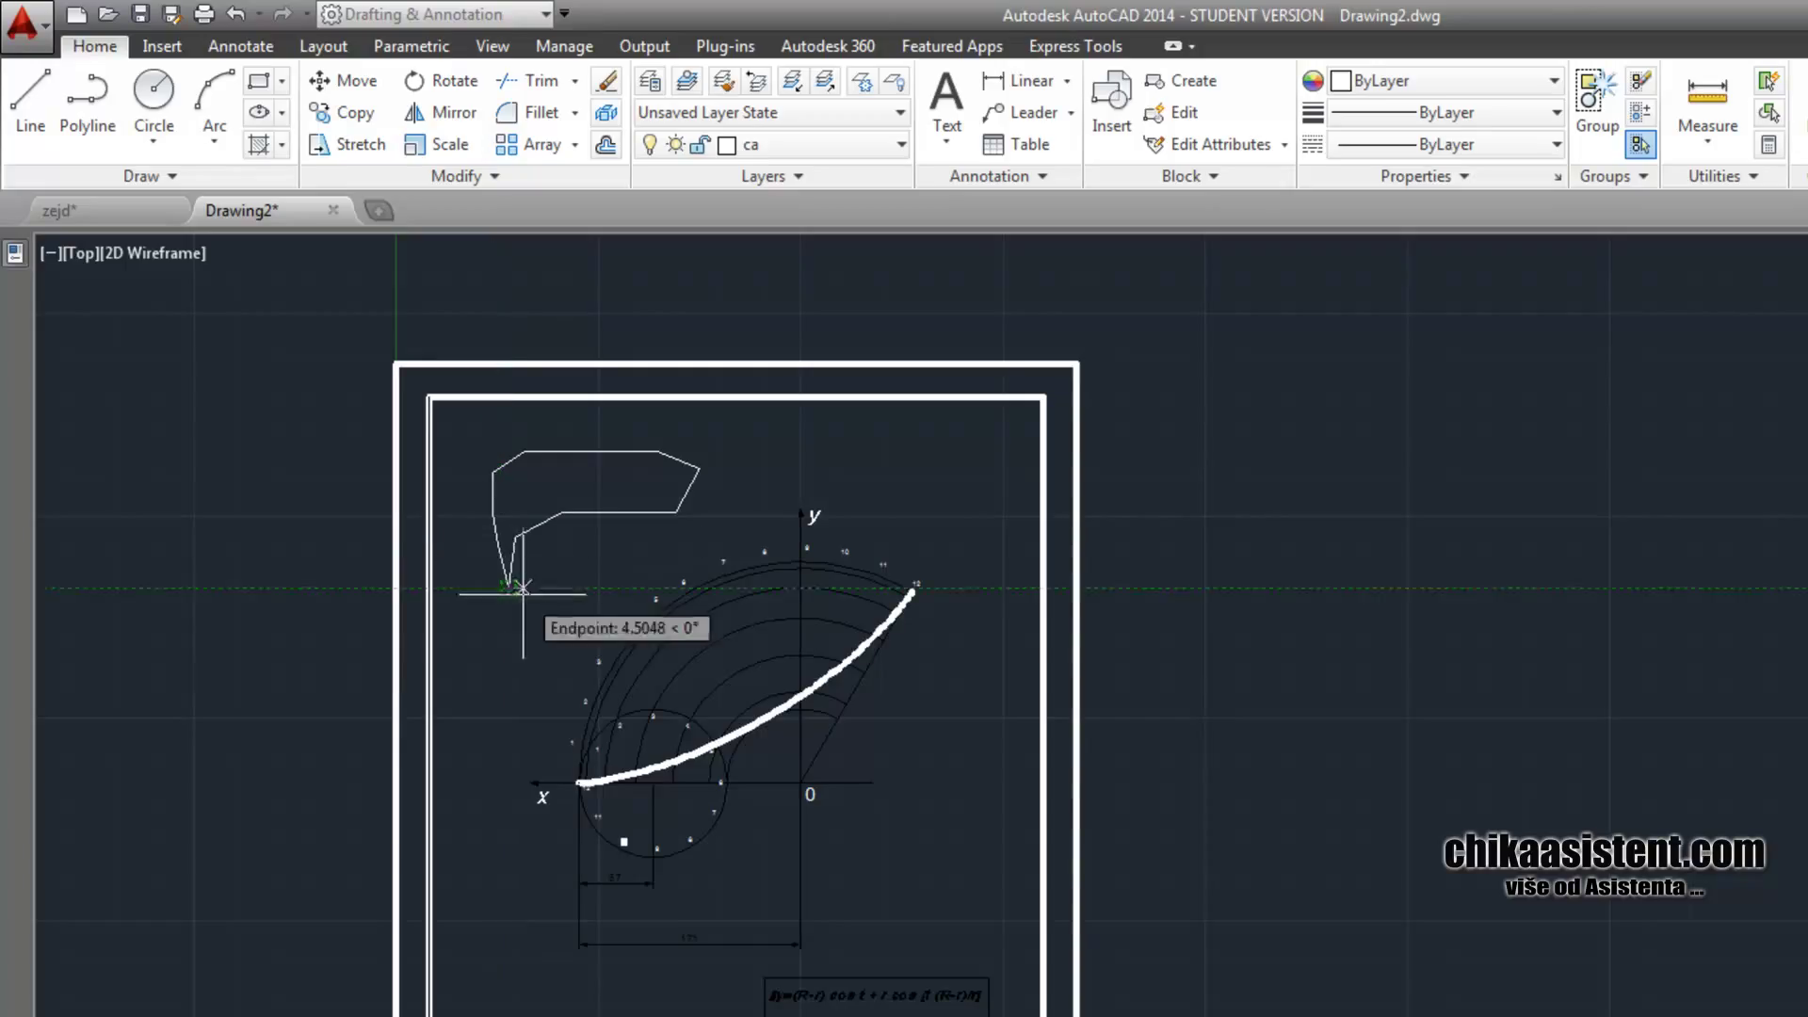
pyautogui.click(515, 689)
pyautogui.click(503, 732)
pyautogui.click(470, 689)
# Continue the outline with a second upper arm and a narrow V, then end it
pyautogui.click(466, 563)
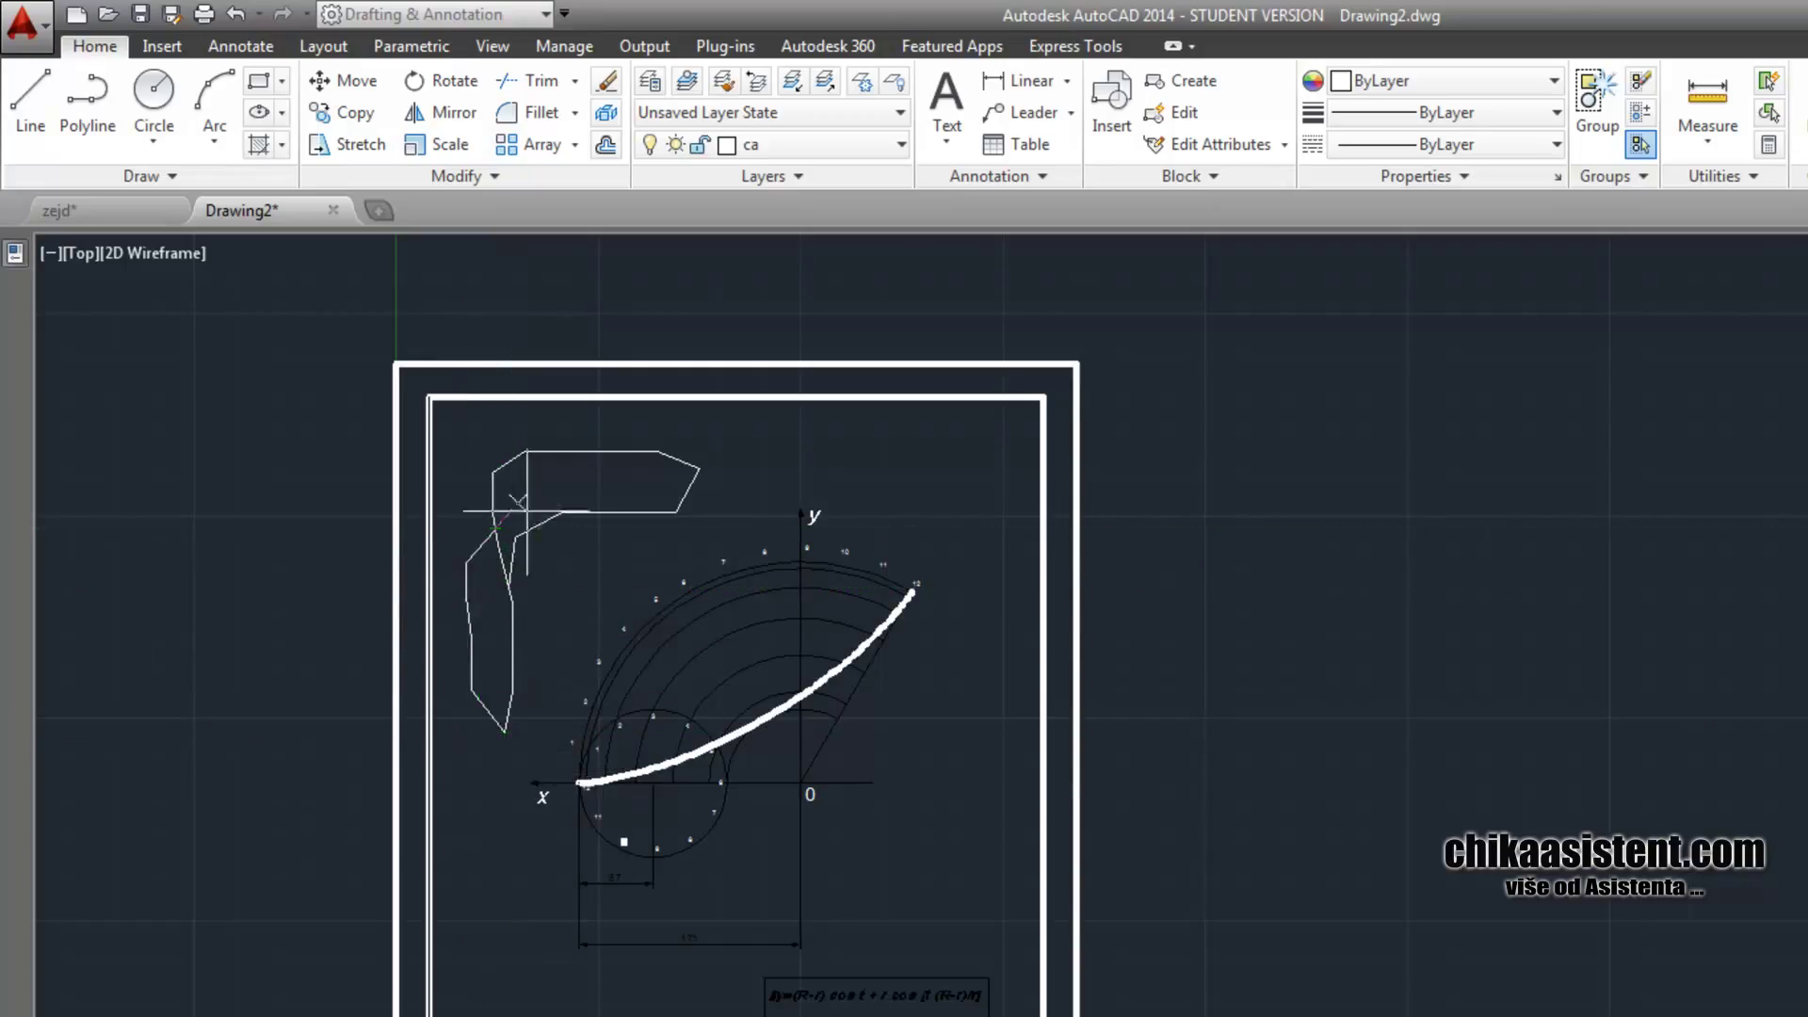
pyautogui.click(508, 460)
pyautogui.click(641, 428)
pyautogui.click(711, 426)
pyautogui.click(743, 486)
pyautogui.click(516, 503)
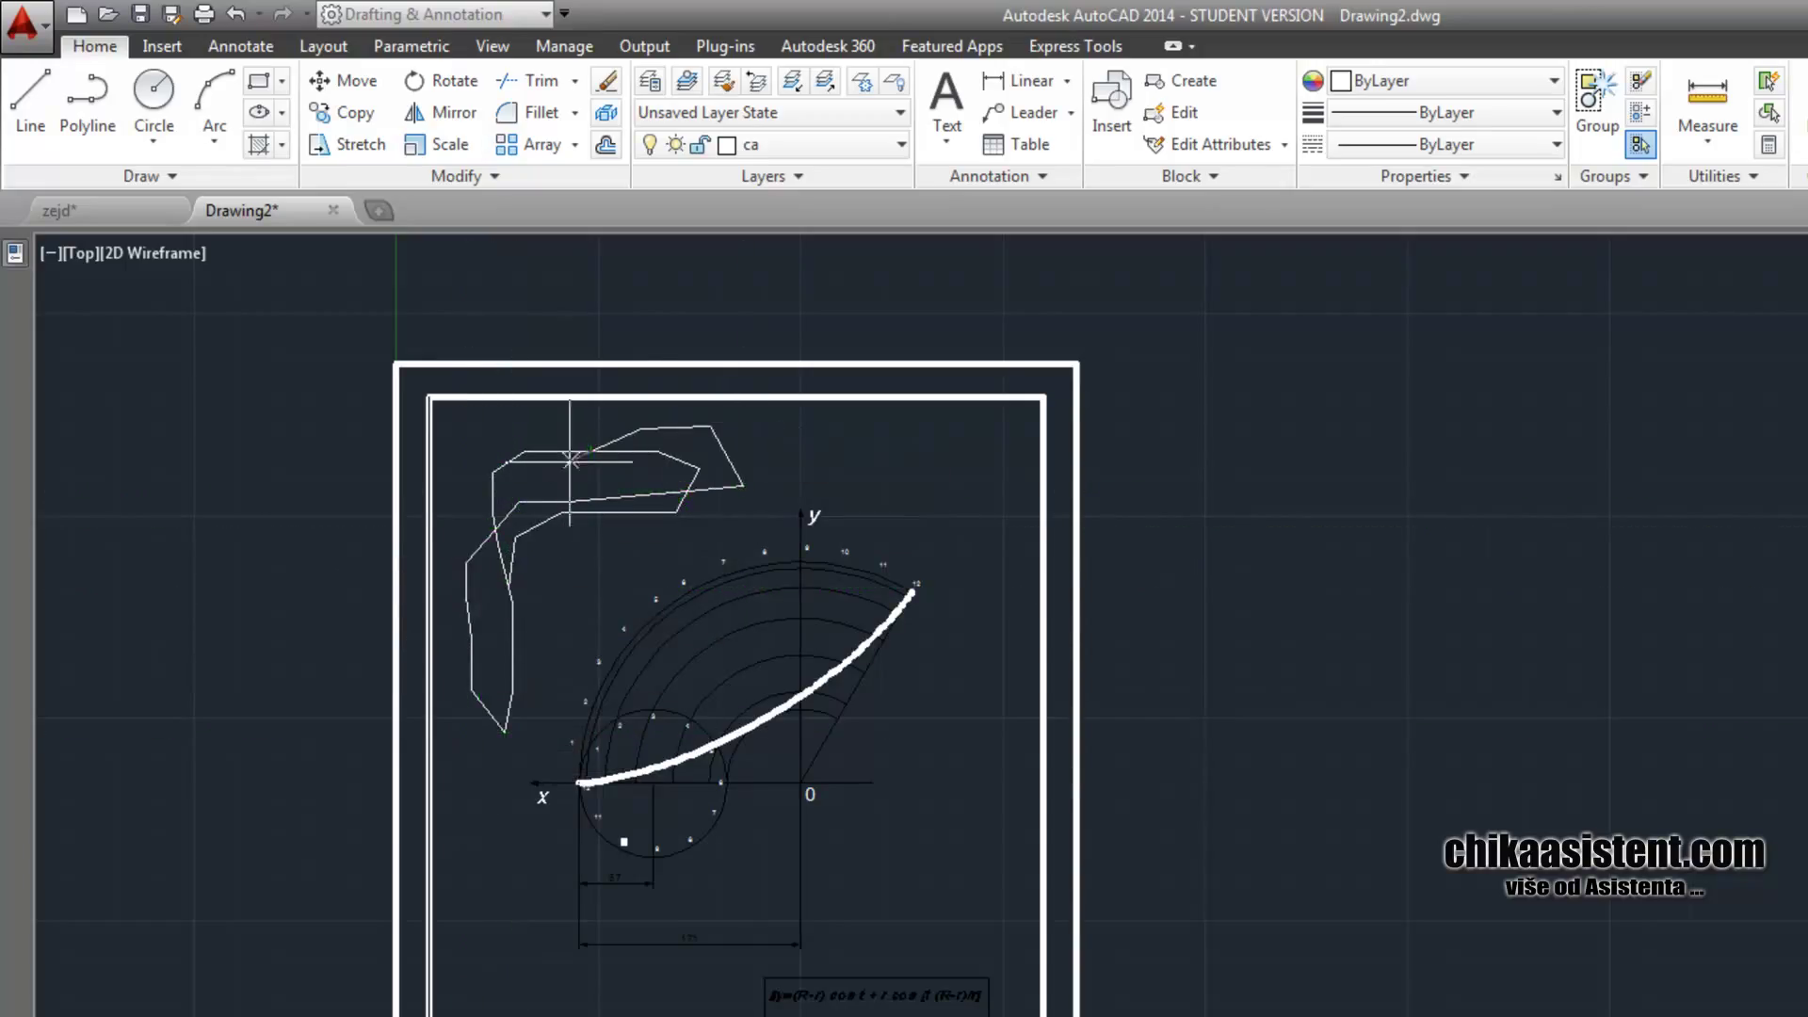
pyautogui.click(535, 575)
pyautogui.click(554, 576)
pyautogui.click(562, 508)
pyautogui.click(491, 440)
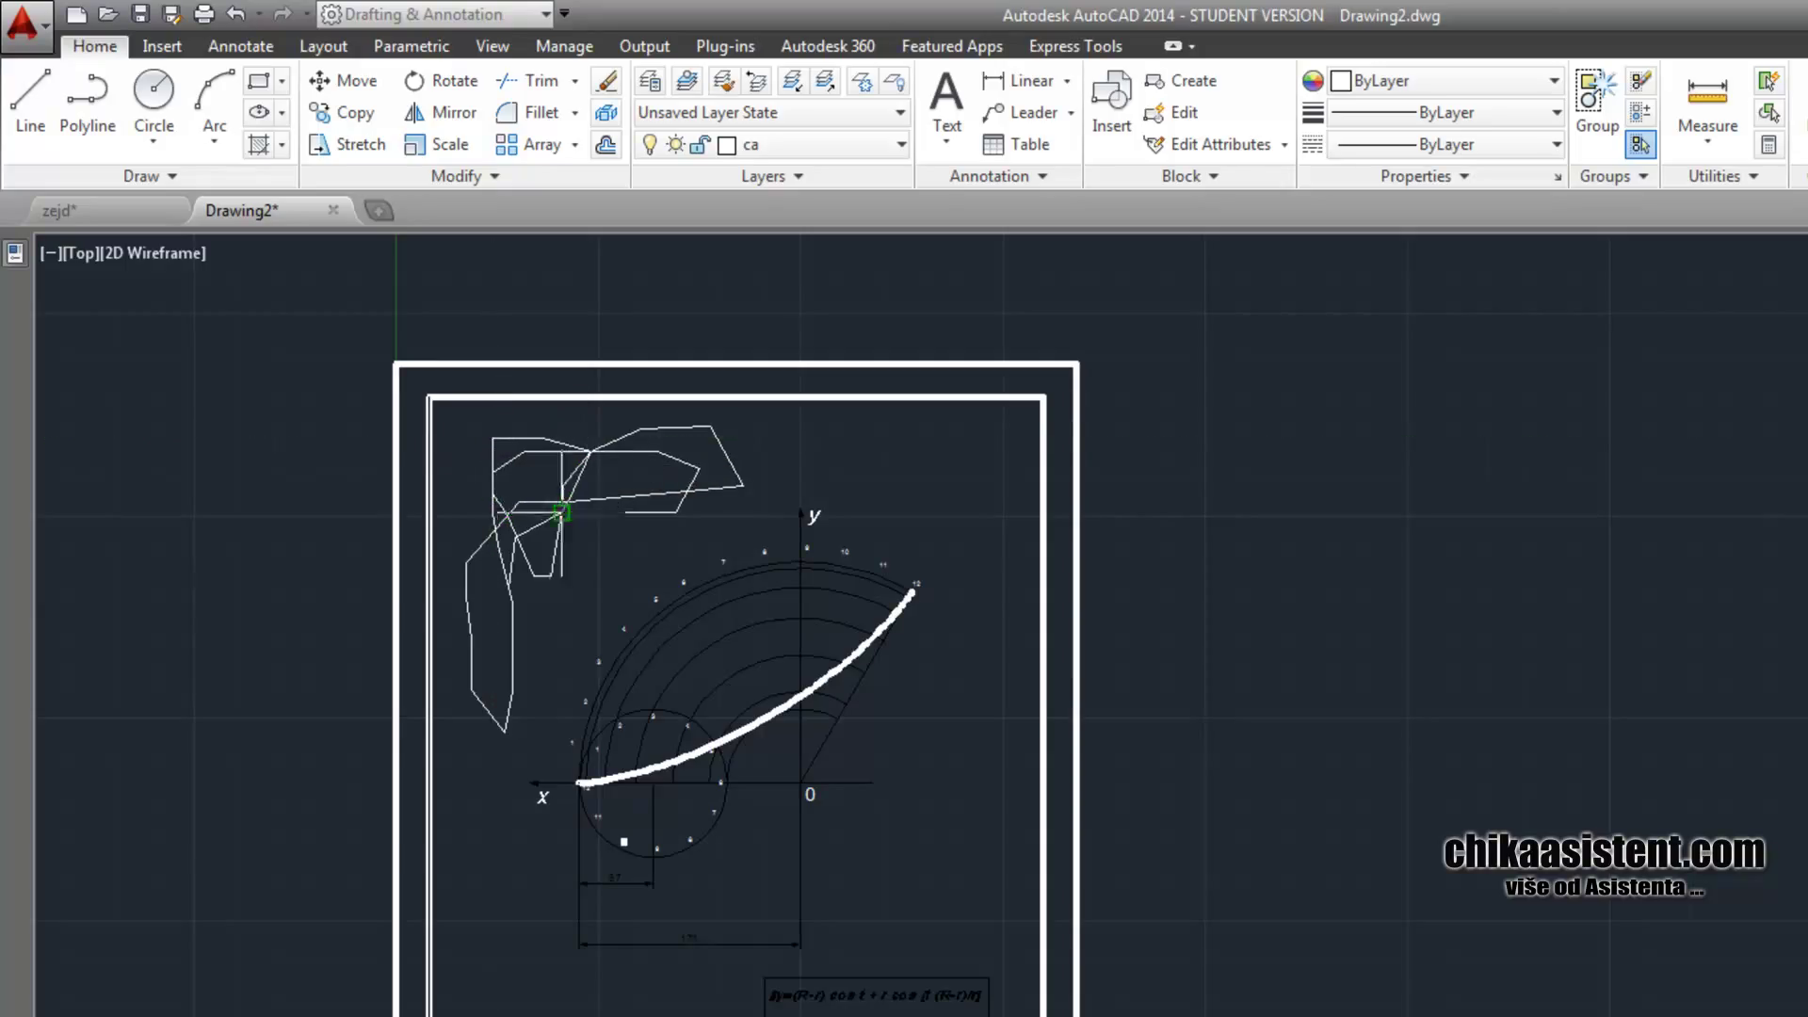
pyautogui.rightClick(528, 537)
pyautogui.click(574, 551)
pyautogui.scroll(-2, 651, 625)
pyautogui.moveTo(652, 625); pyautogui.dragTo(565, 542, button='middle')
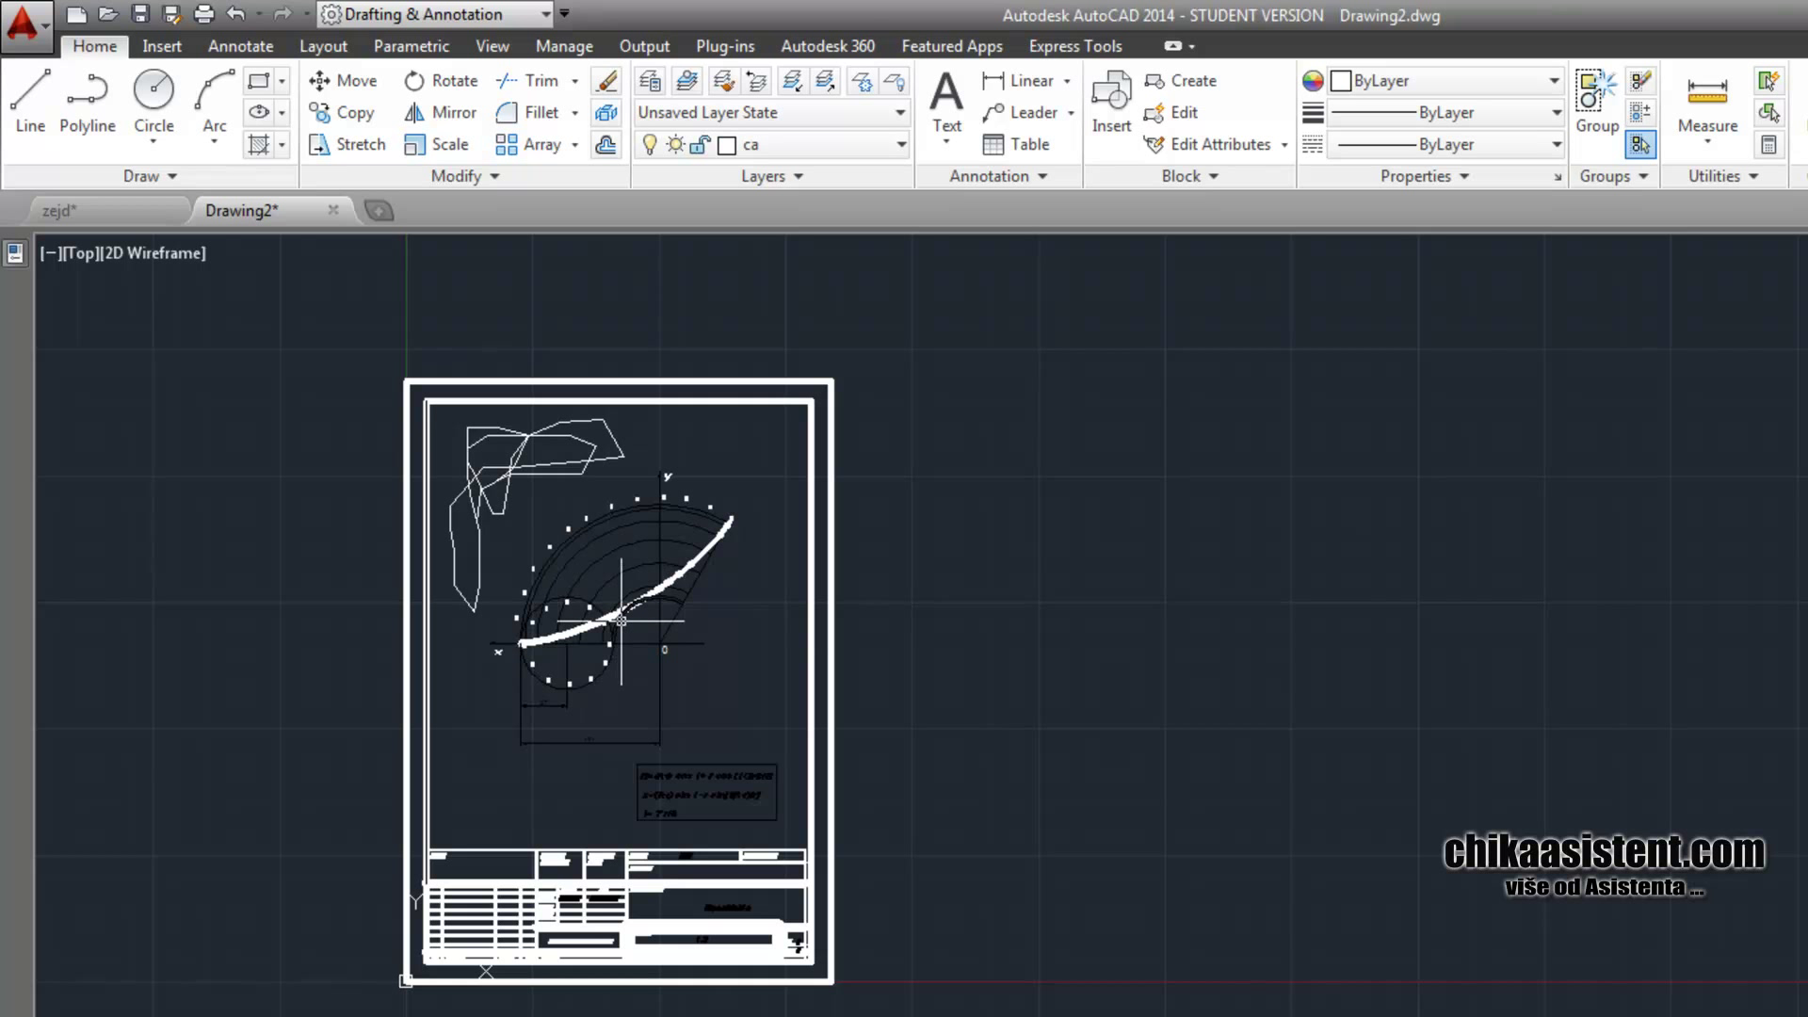
pyautogui.moveTo(622, 619); pyautogui.dragTo(600, 672, button='middle')
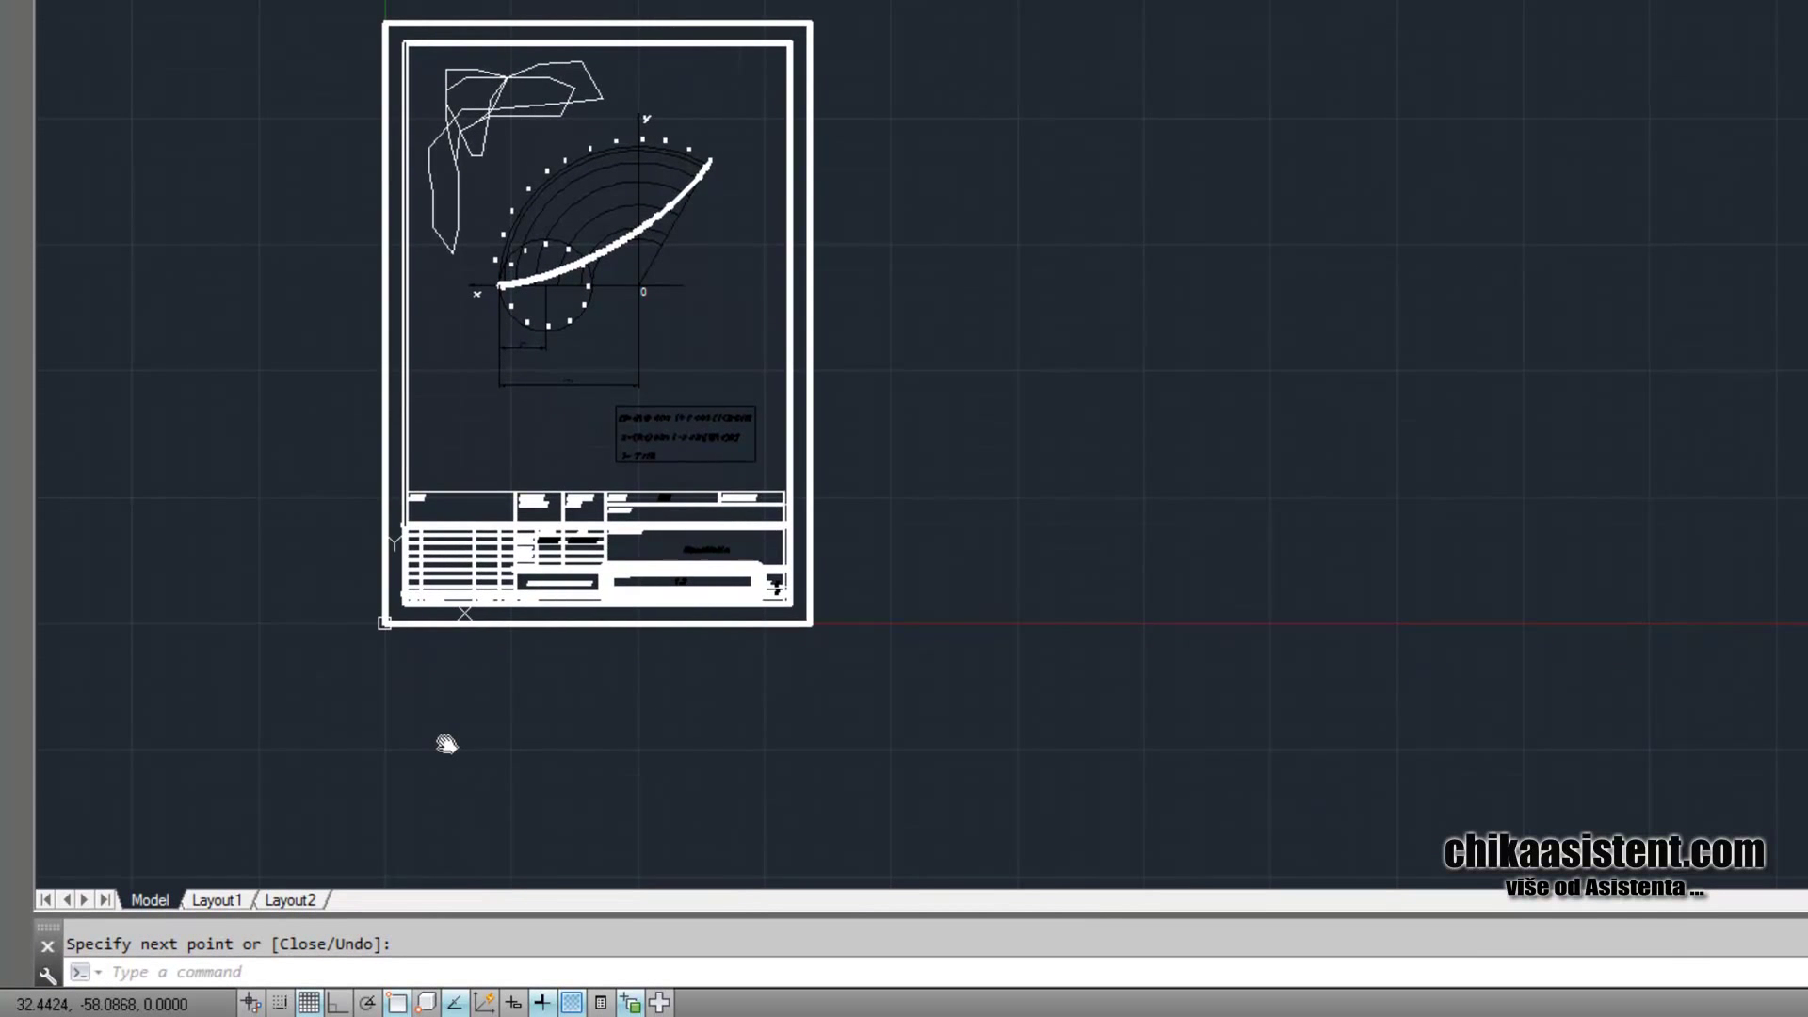
pyautogui.moveTo(406, 795); pyautogui.dragTo(331, 807, button='middle')
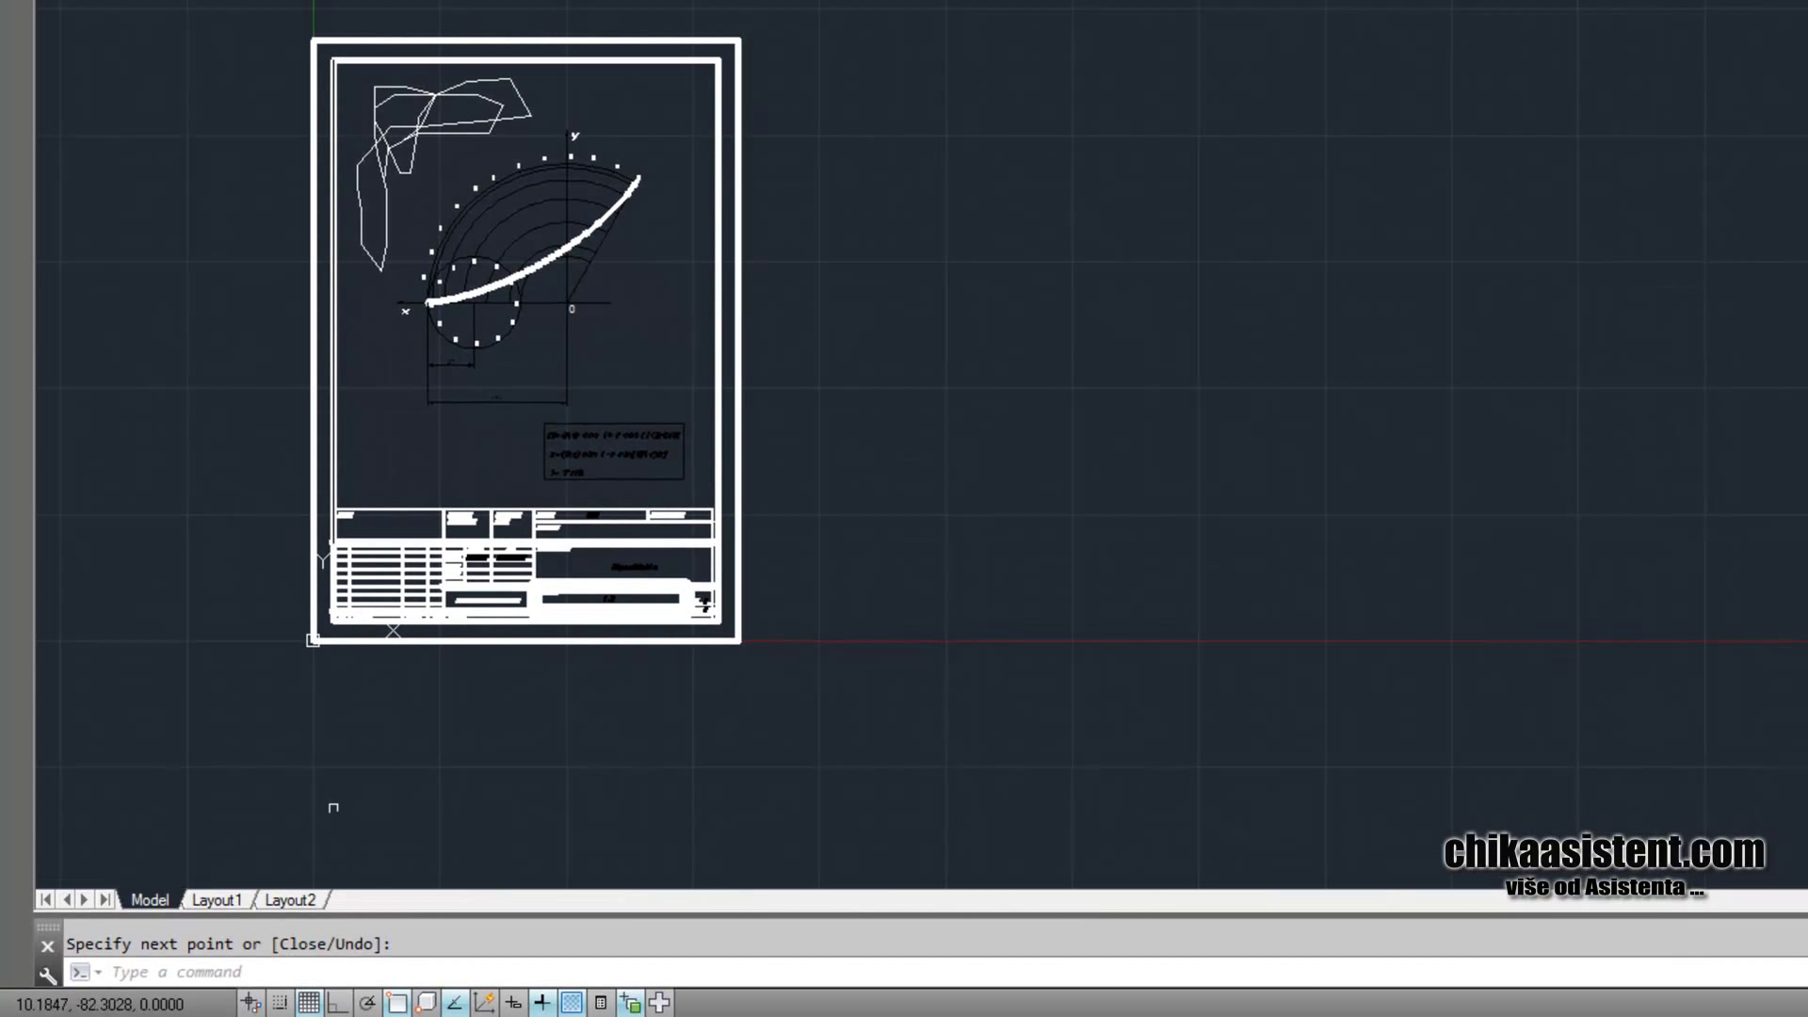
# Bring up Drawing2's Layout1 tab to view the hypocycloid sheet on paper
pyautogui.click(209, 900)
pyautogui.scroll(-2, 677, 392)
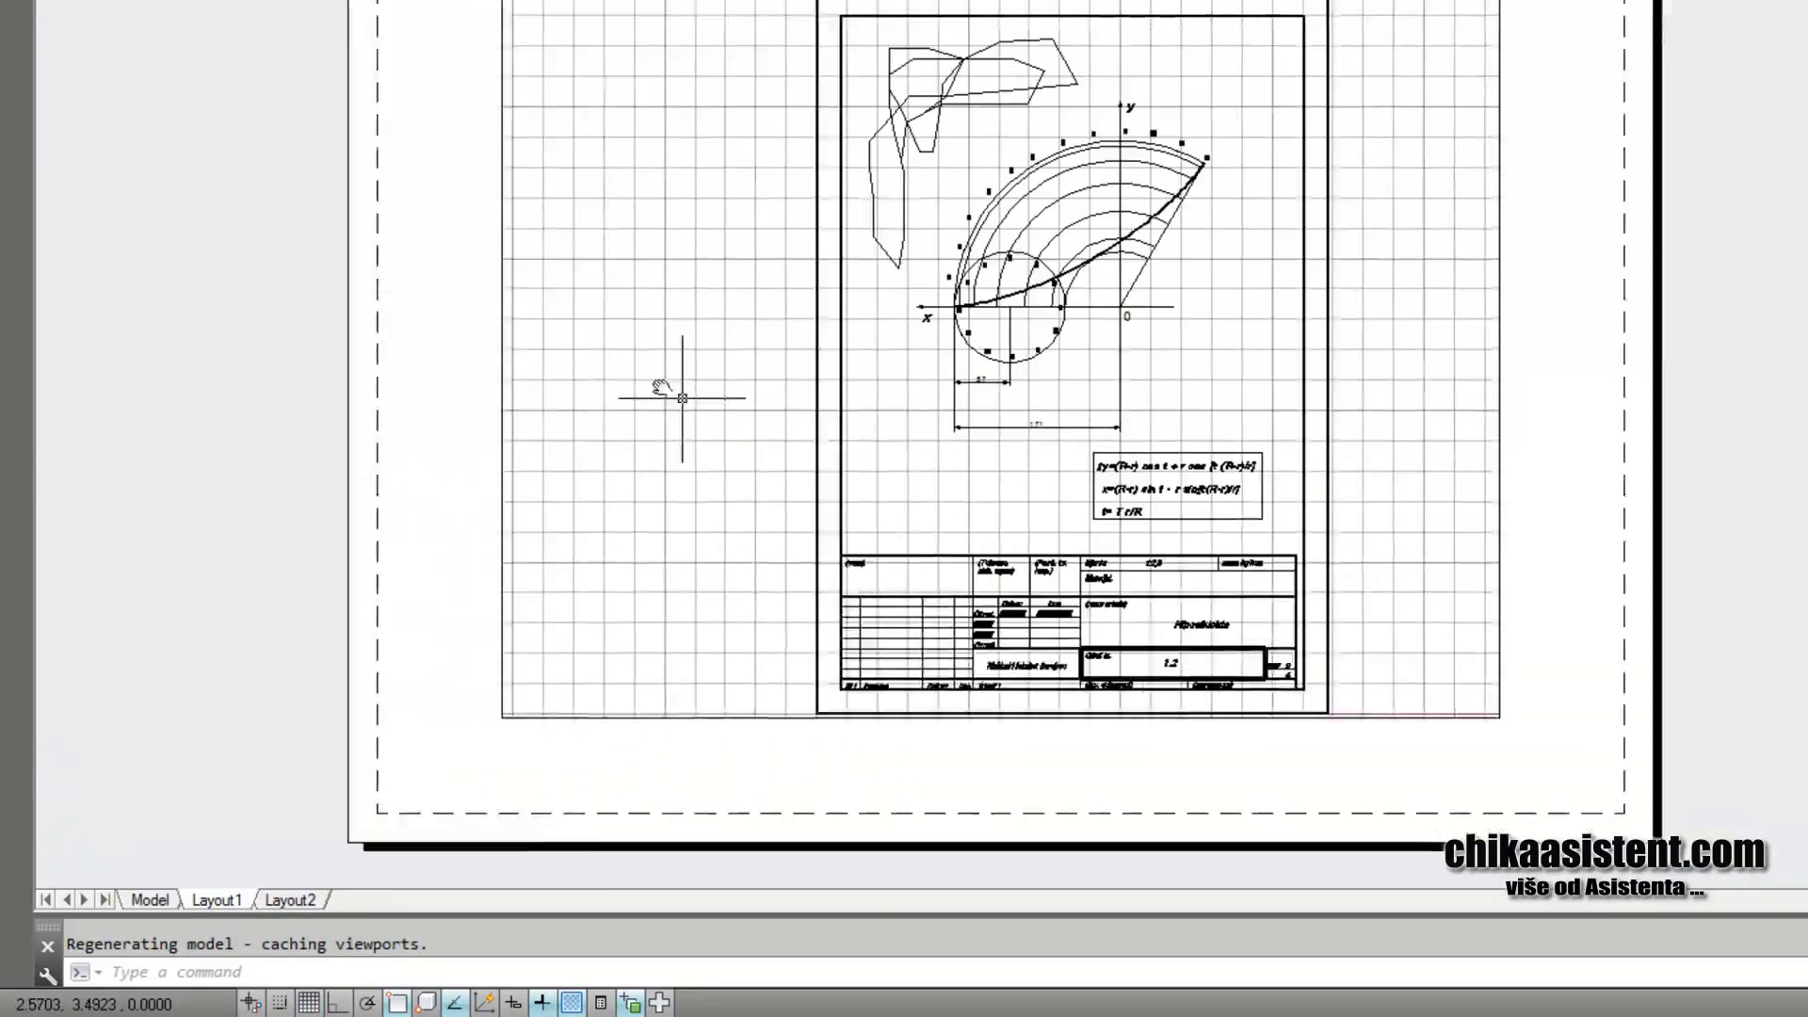
pyautogui.scroll(2, 512, 672)
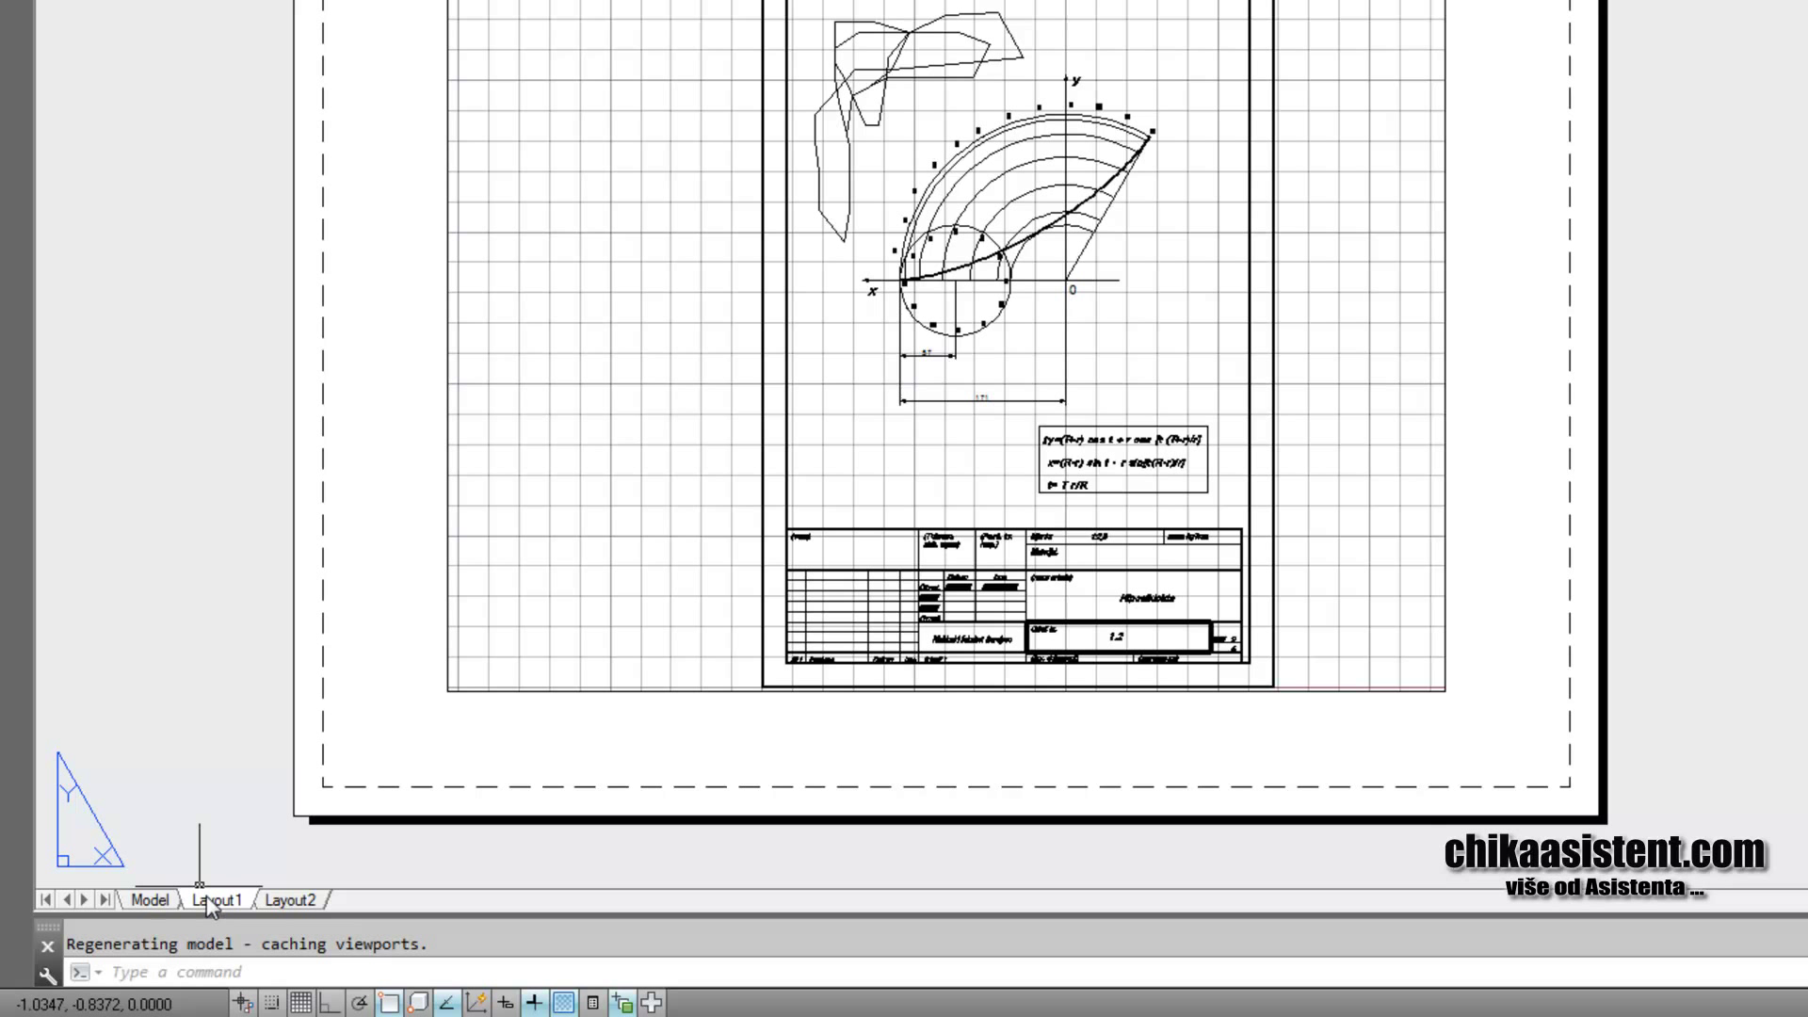
# Edit Layout1's page setup and select the DWG To PDF.pc3 plotter
pyautogui.rightClick(211, 902)
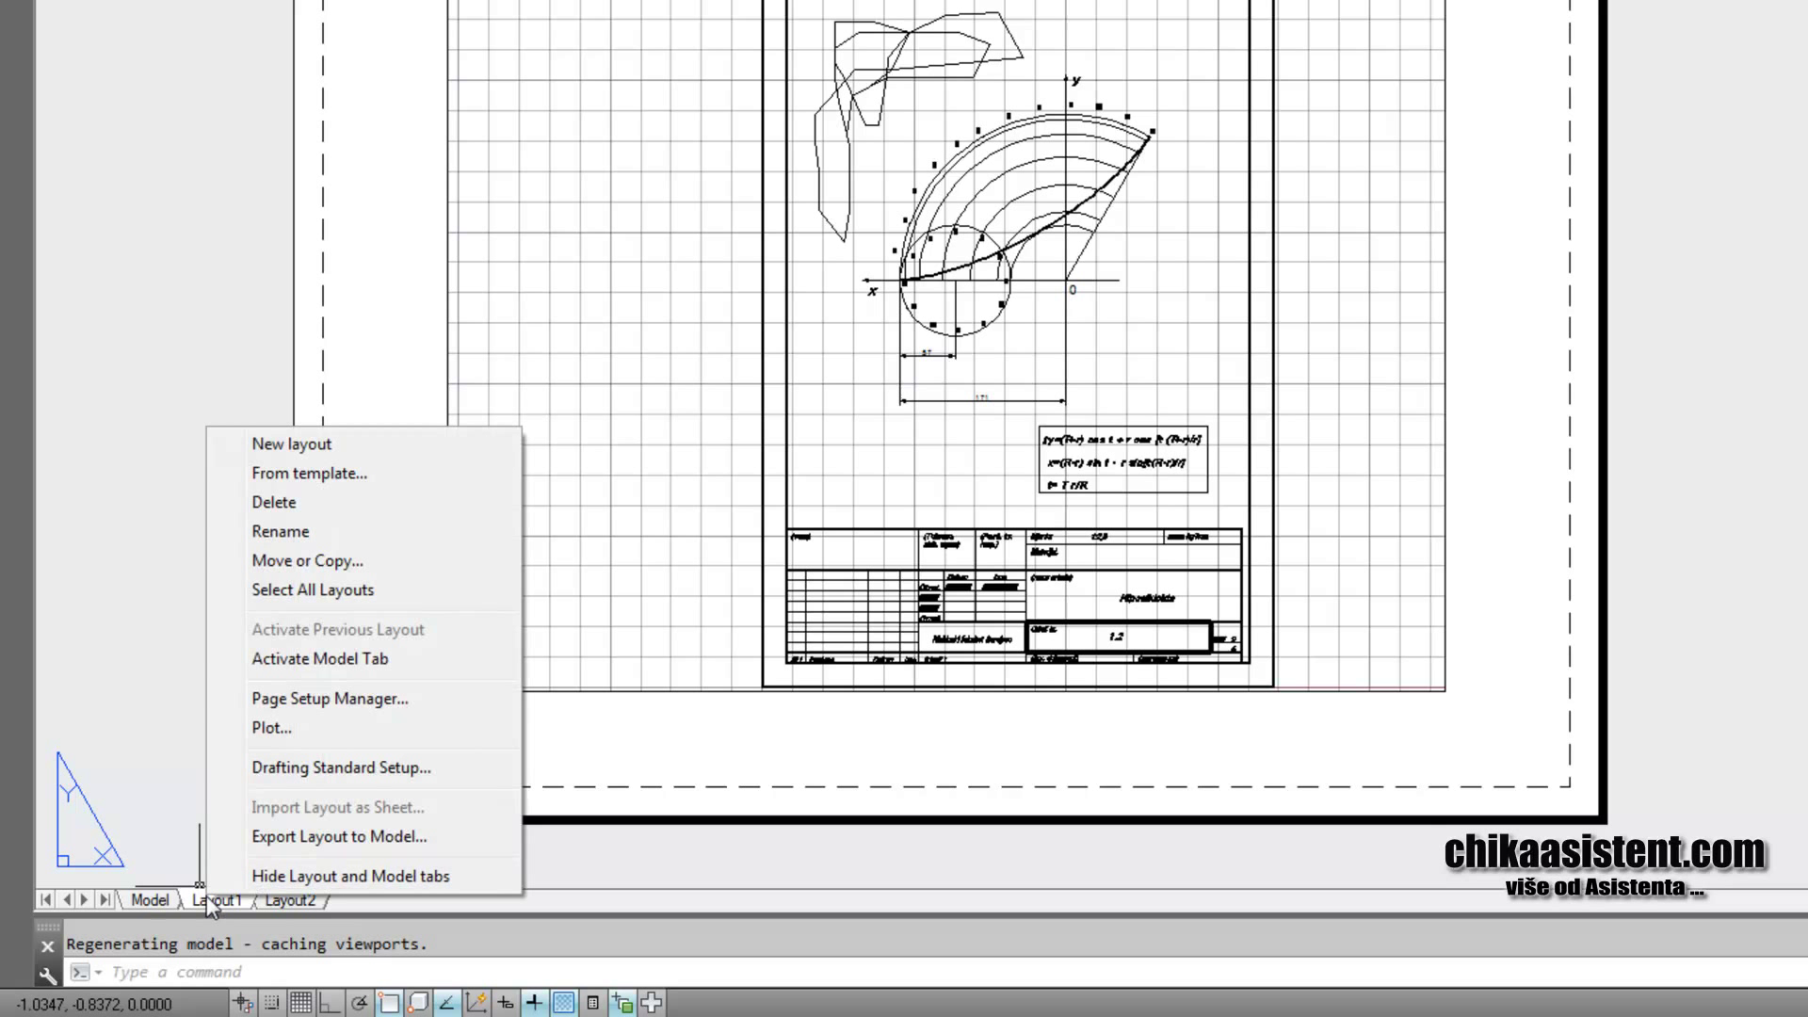
pyautogui.click(367, 702)
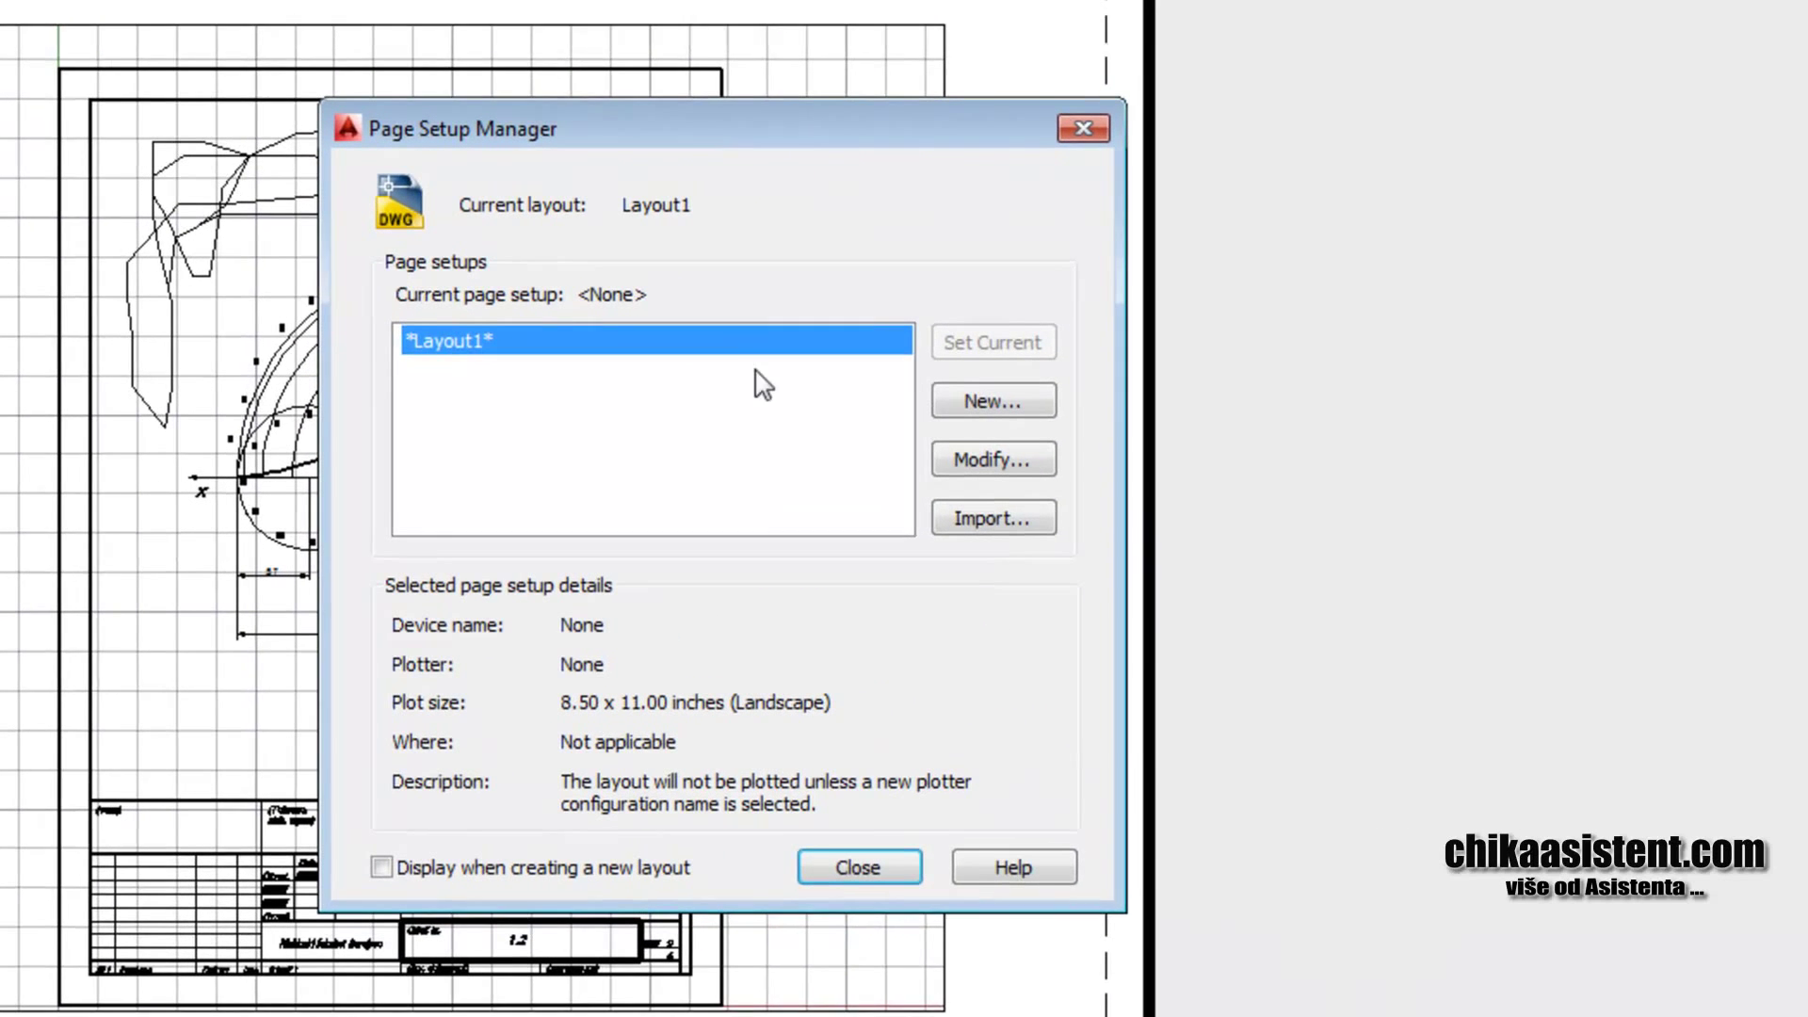
pyautogui.click(979, 461)
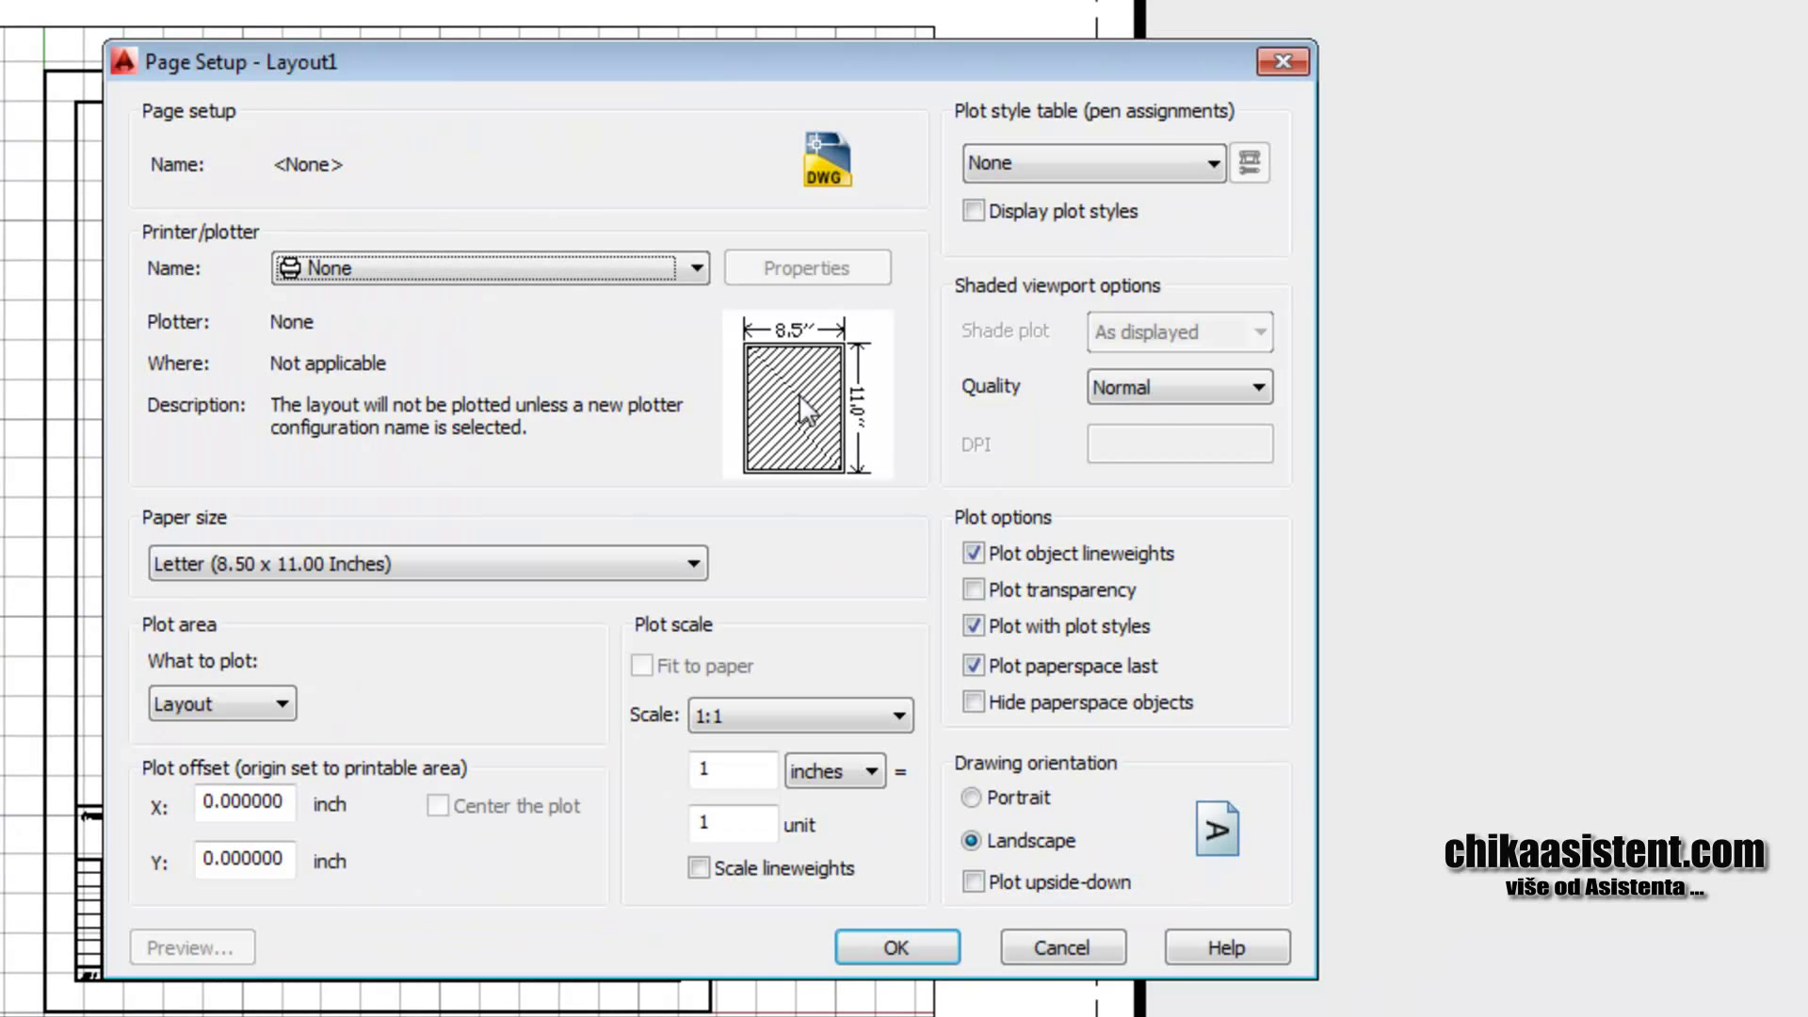
pyautogui.click(478, 274)
pyautogui.scroll(-1, 447, 414)
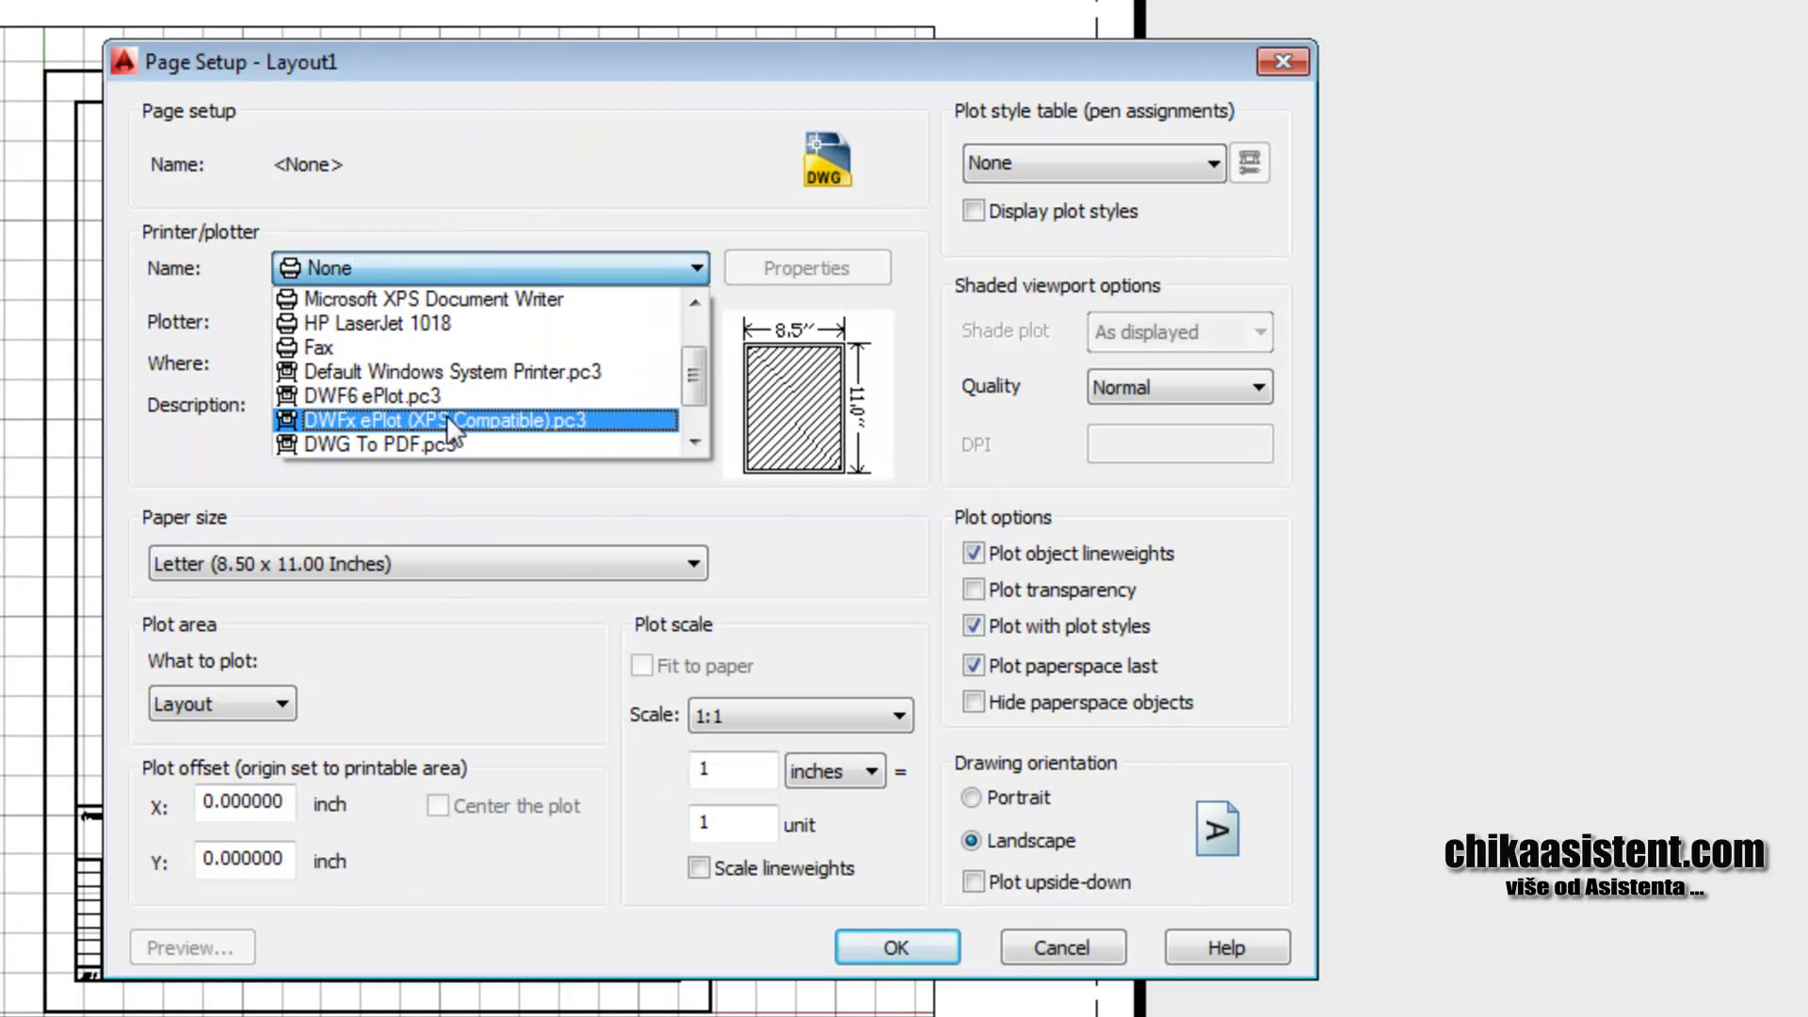
pyautogui.scroll(-1, 376, 427)
pyautogui.click(375, 397)
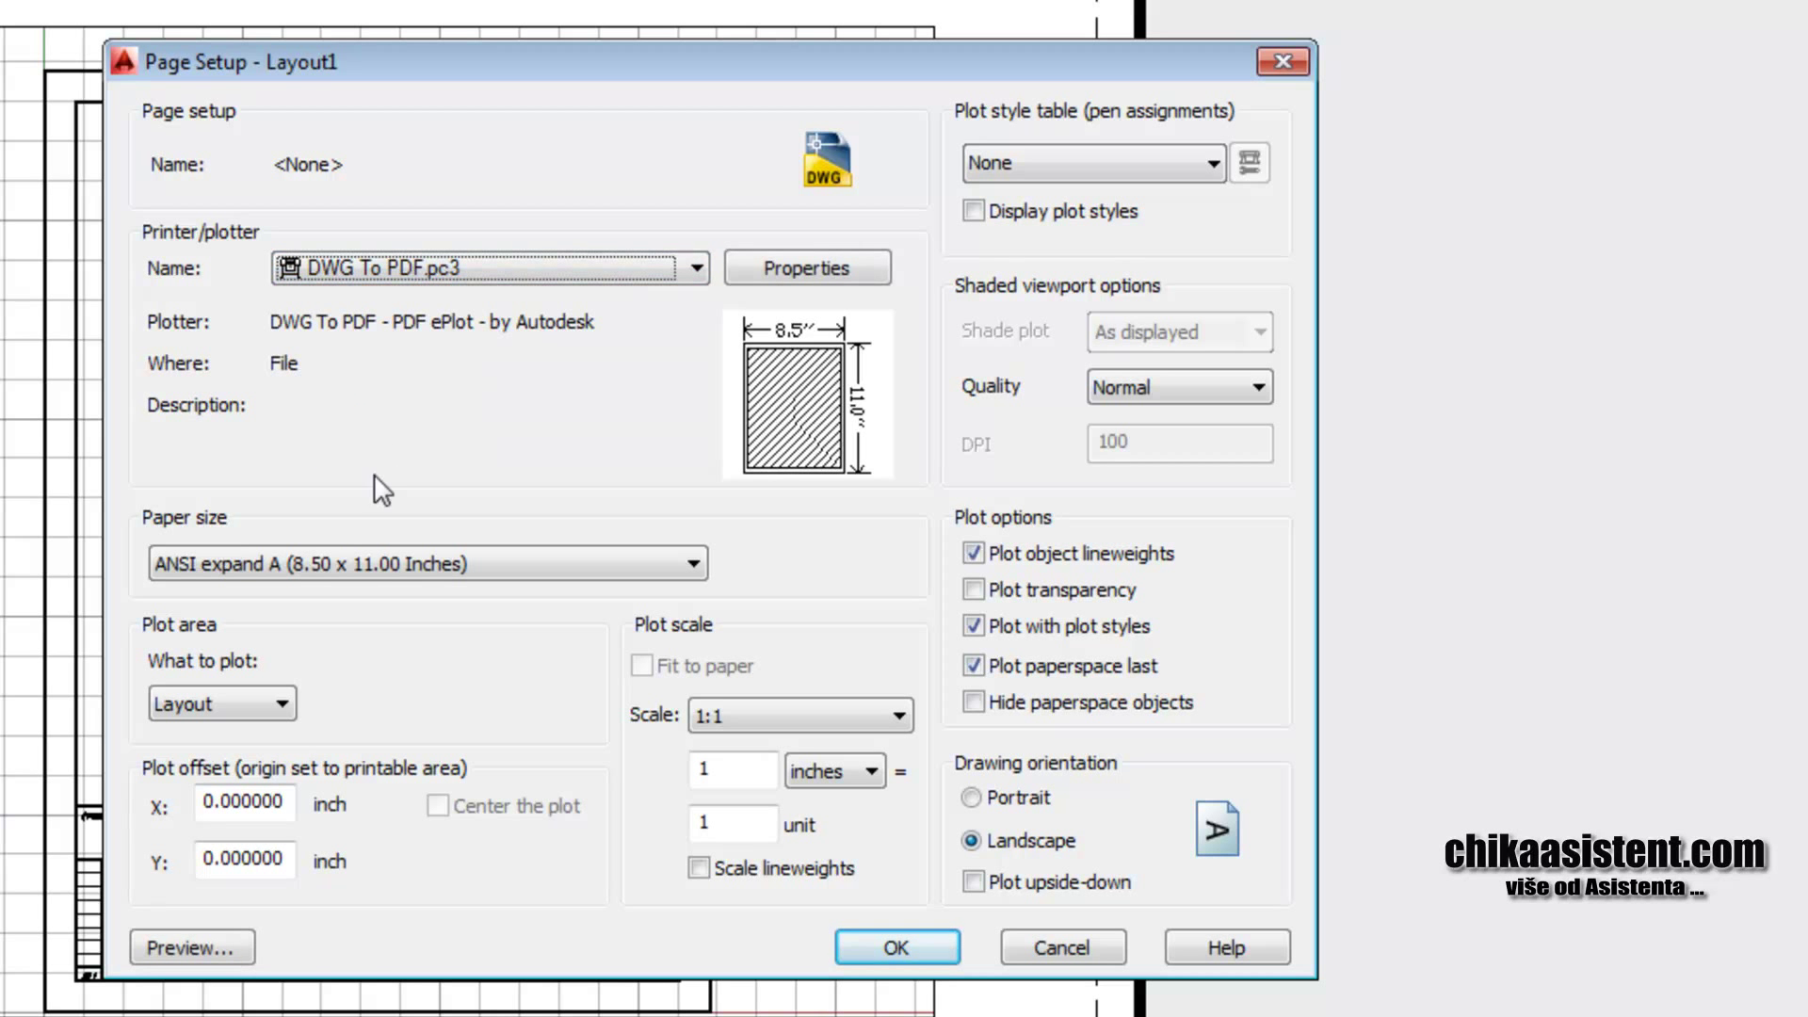
# Choose ISO full bleed A4 (210 × 297 mm) paper in portrait orientation and confirm
pyautogui.click(359, 563)
pyautogui.scroll(4, 700, 670)
pyautogui.moveTo(691, 676); pyautogui.dragTo(693, 652)
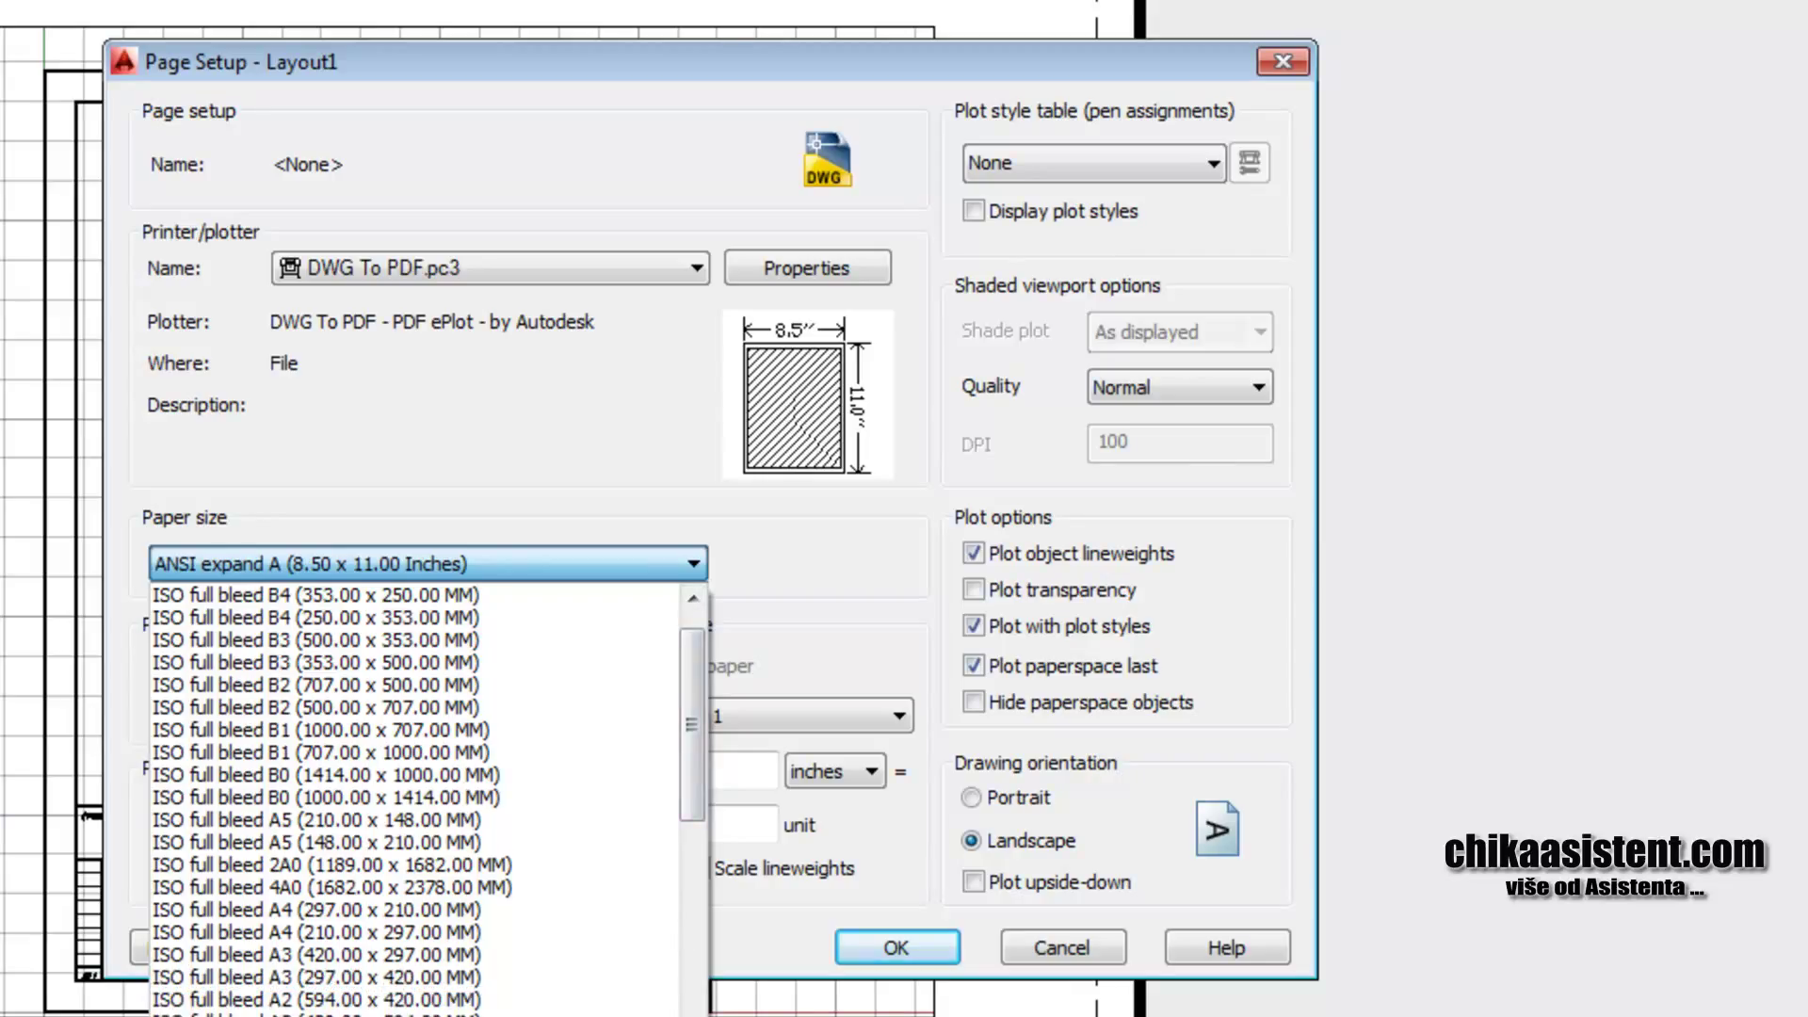
pyautogui.scroll(-1, 362, 900)
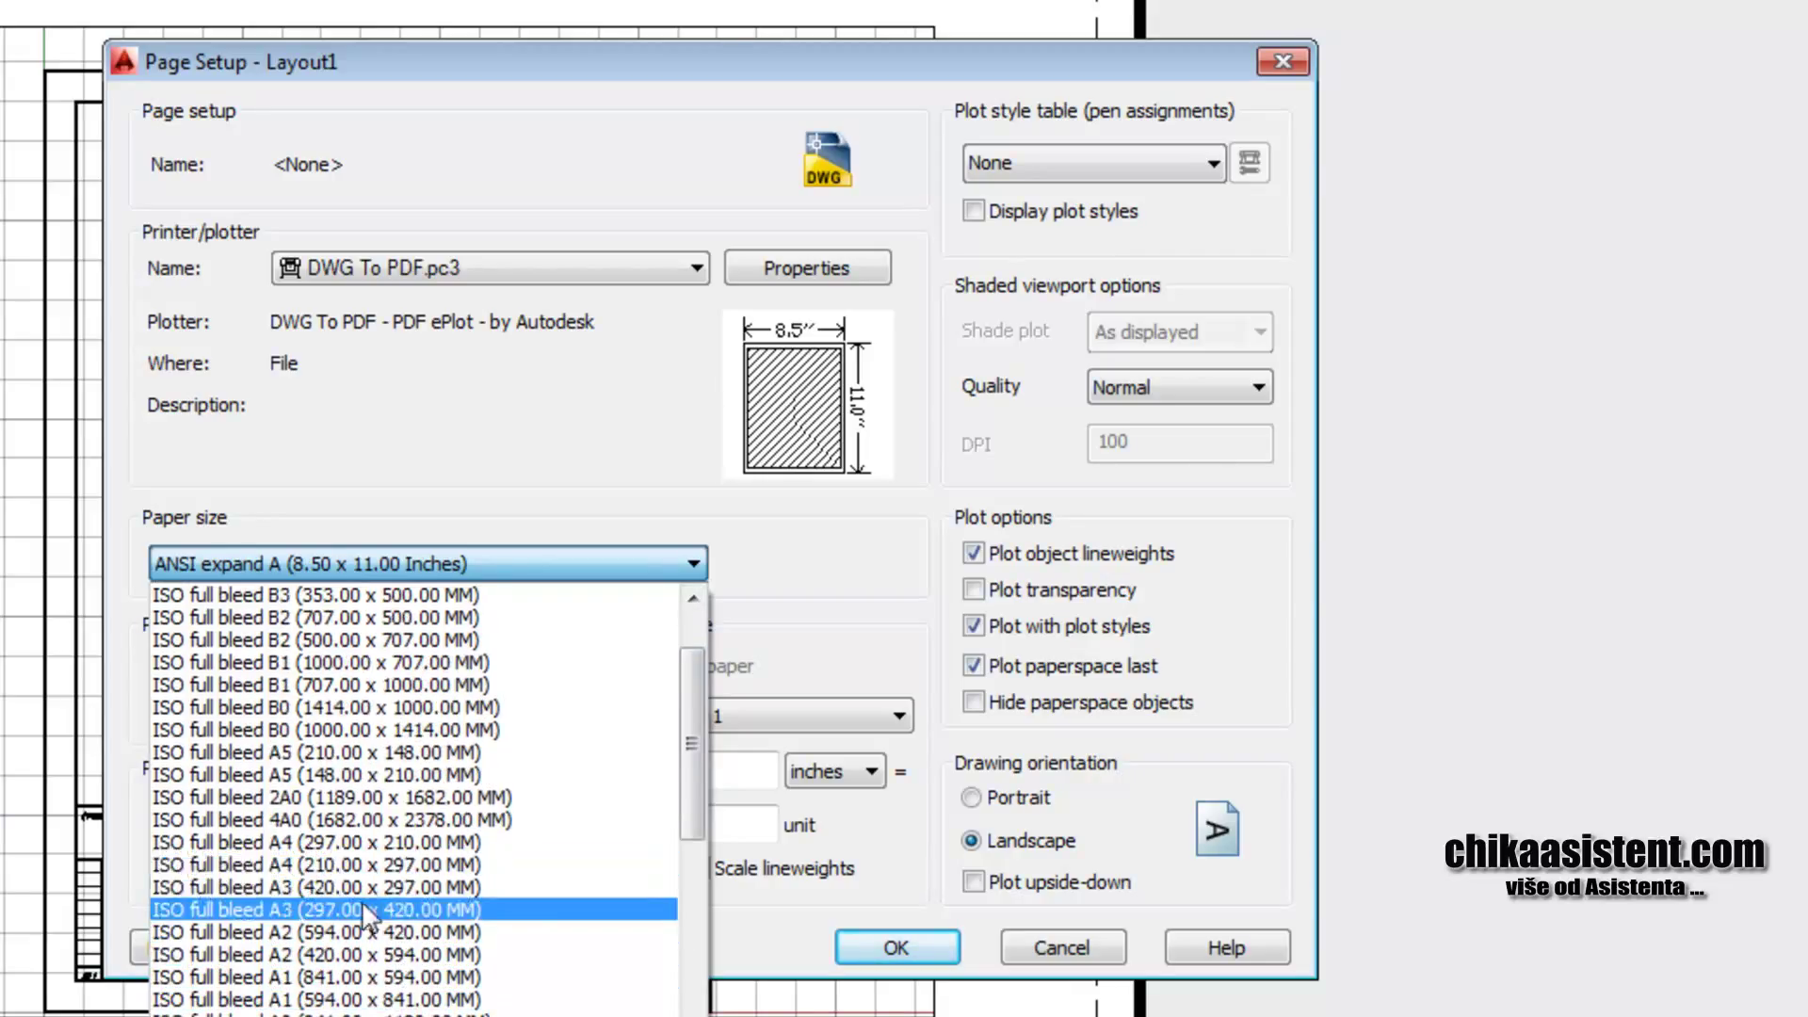
pyautogui.click(346, 857)
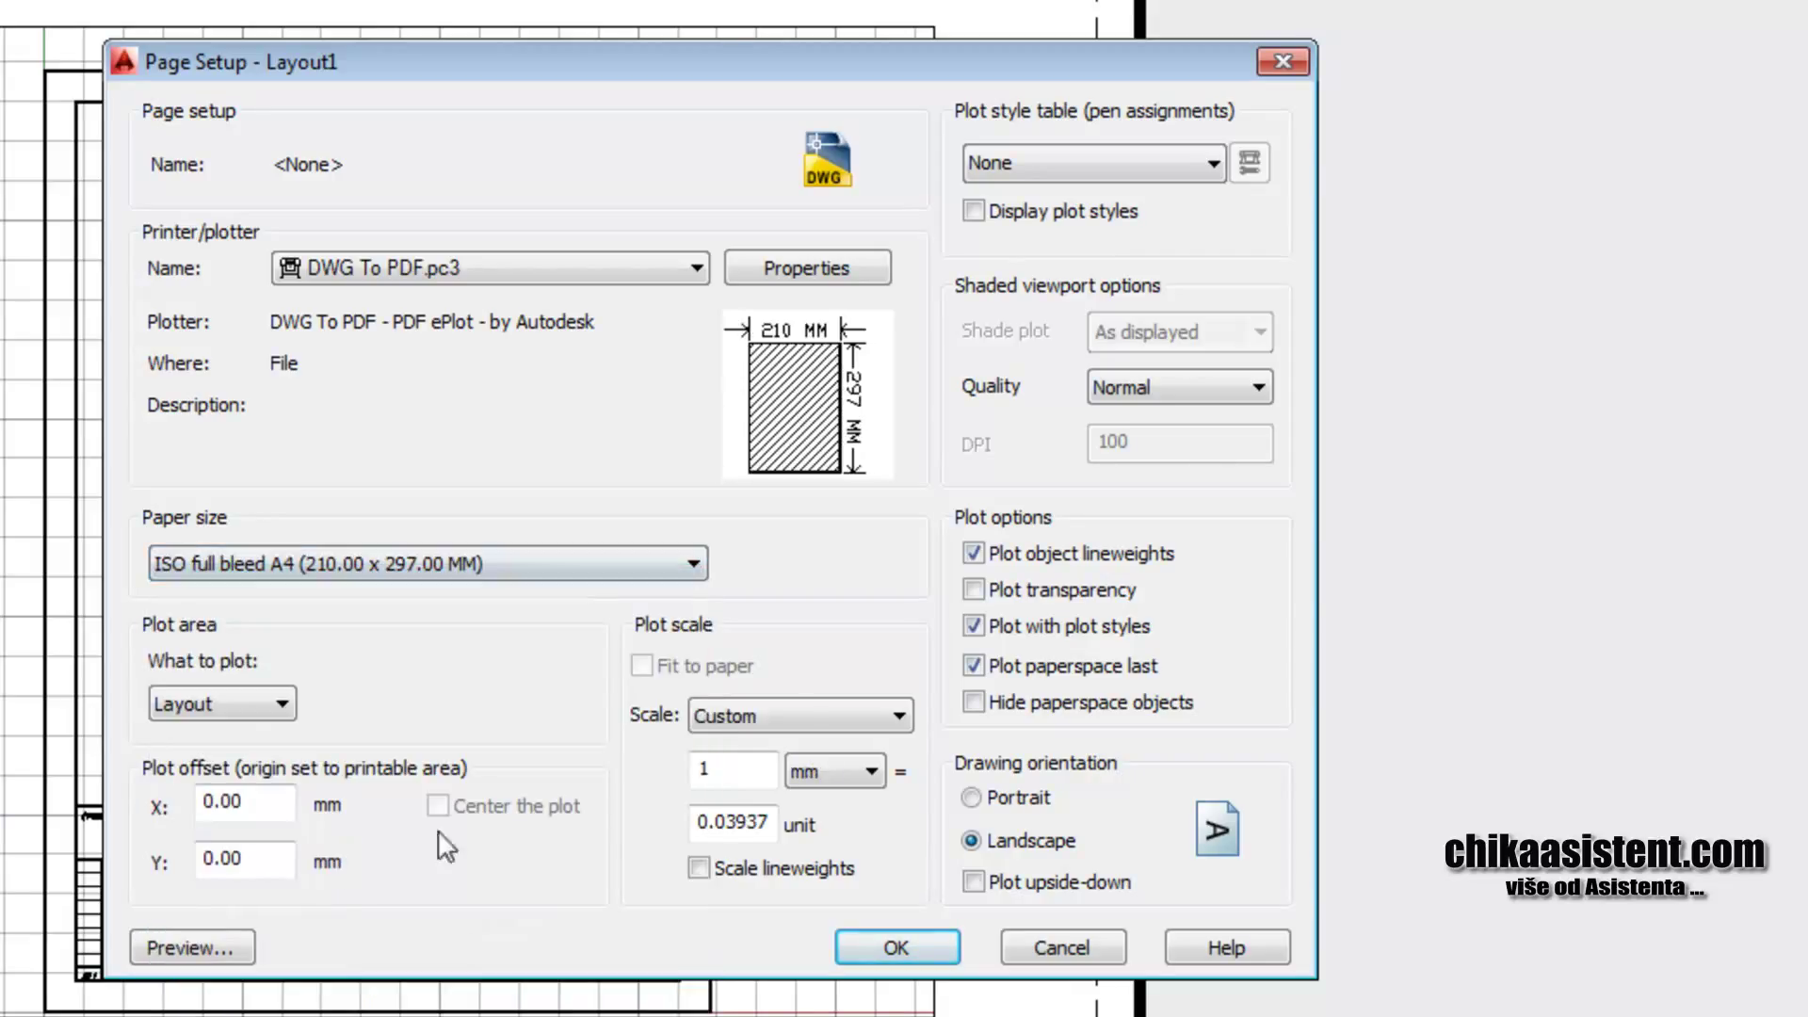
pyautogui.click(988, 793)
pyautogui.click(901, 941)
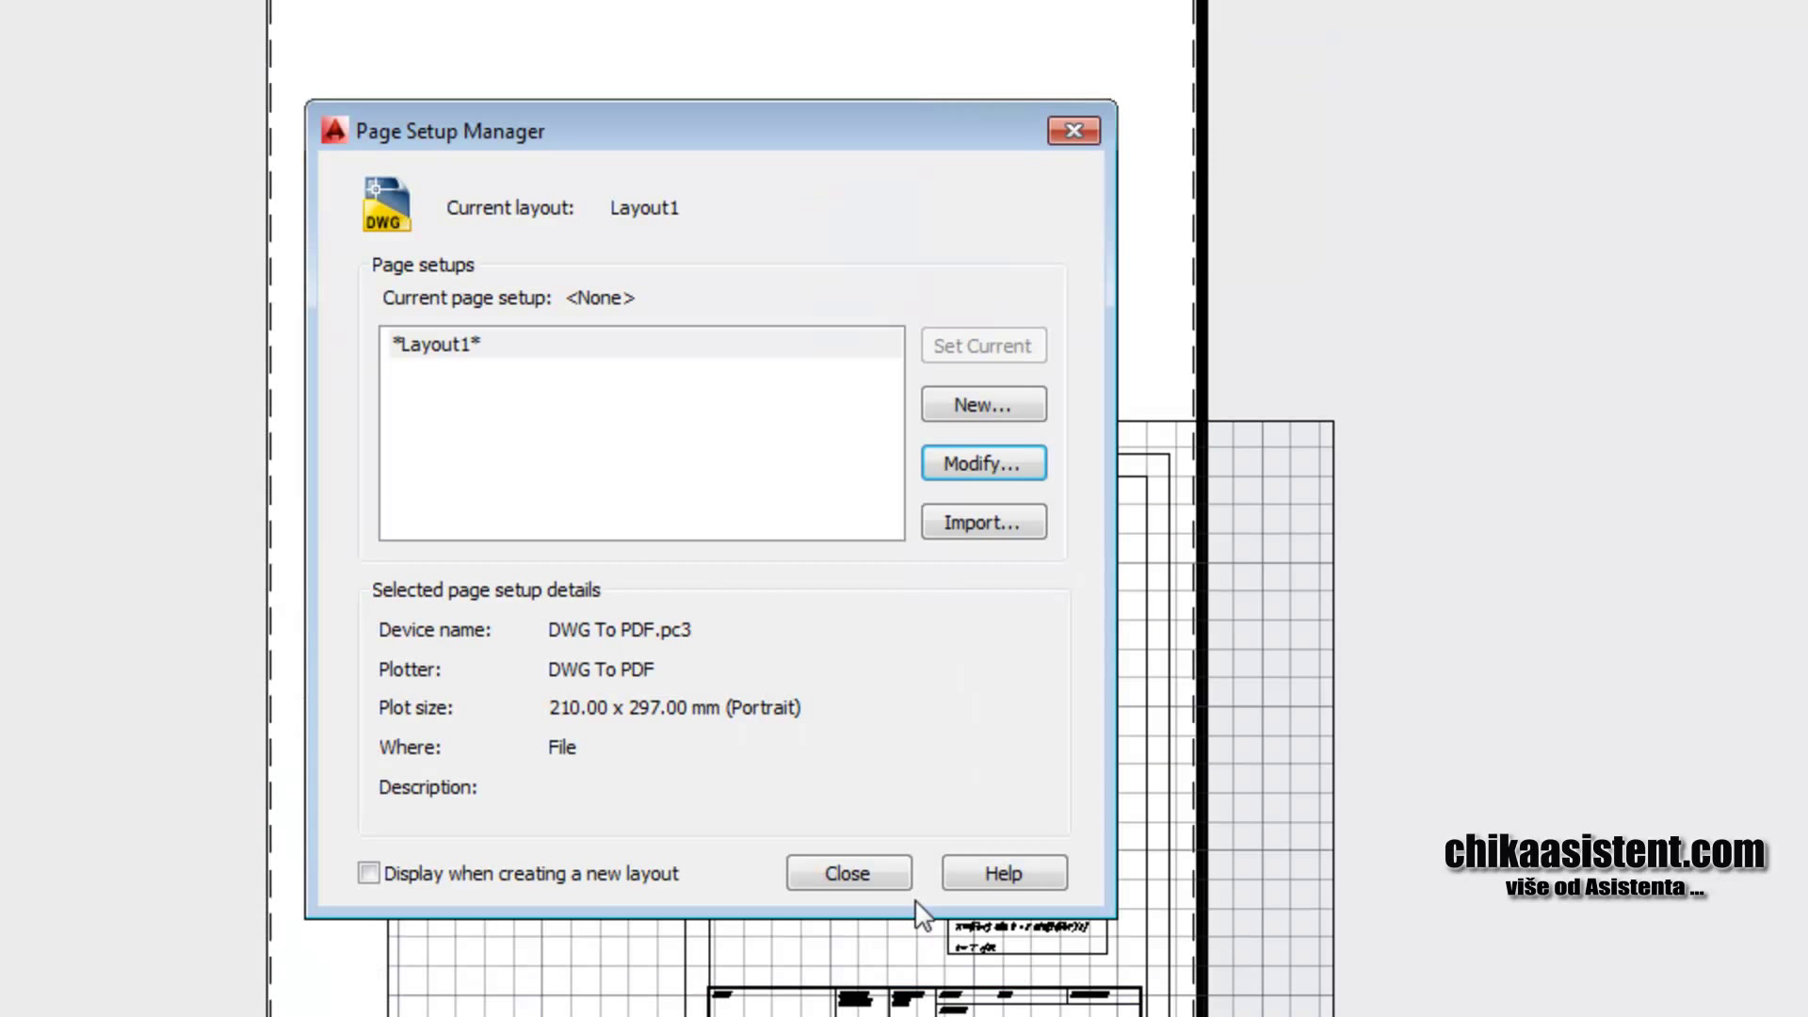
# Stretch the Layout1 viewport so its corners sit on the A4 sheet corners
pyautogui.click(846, 874)
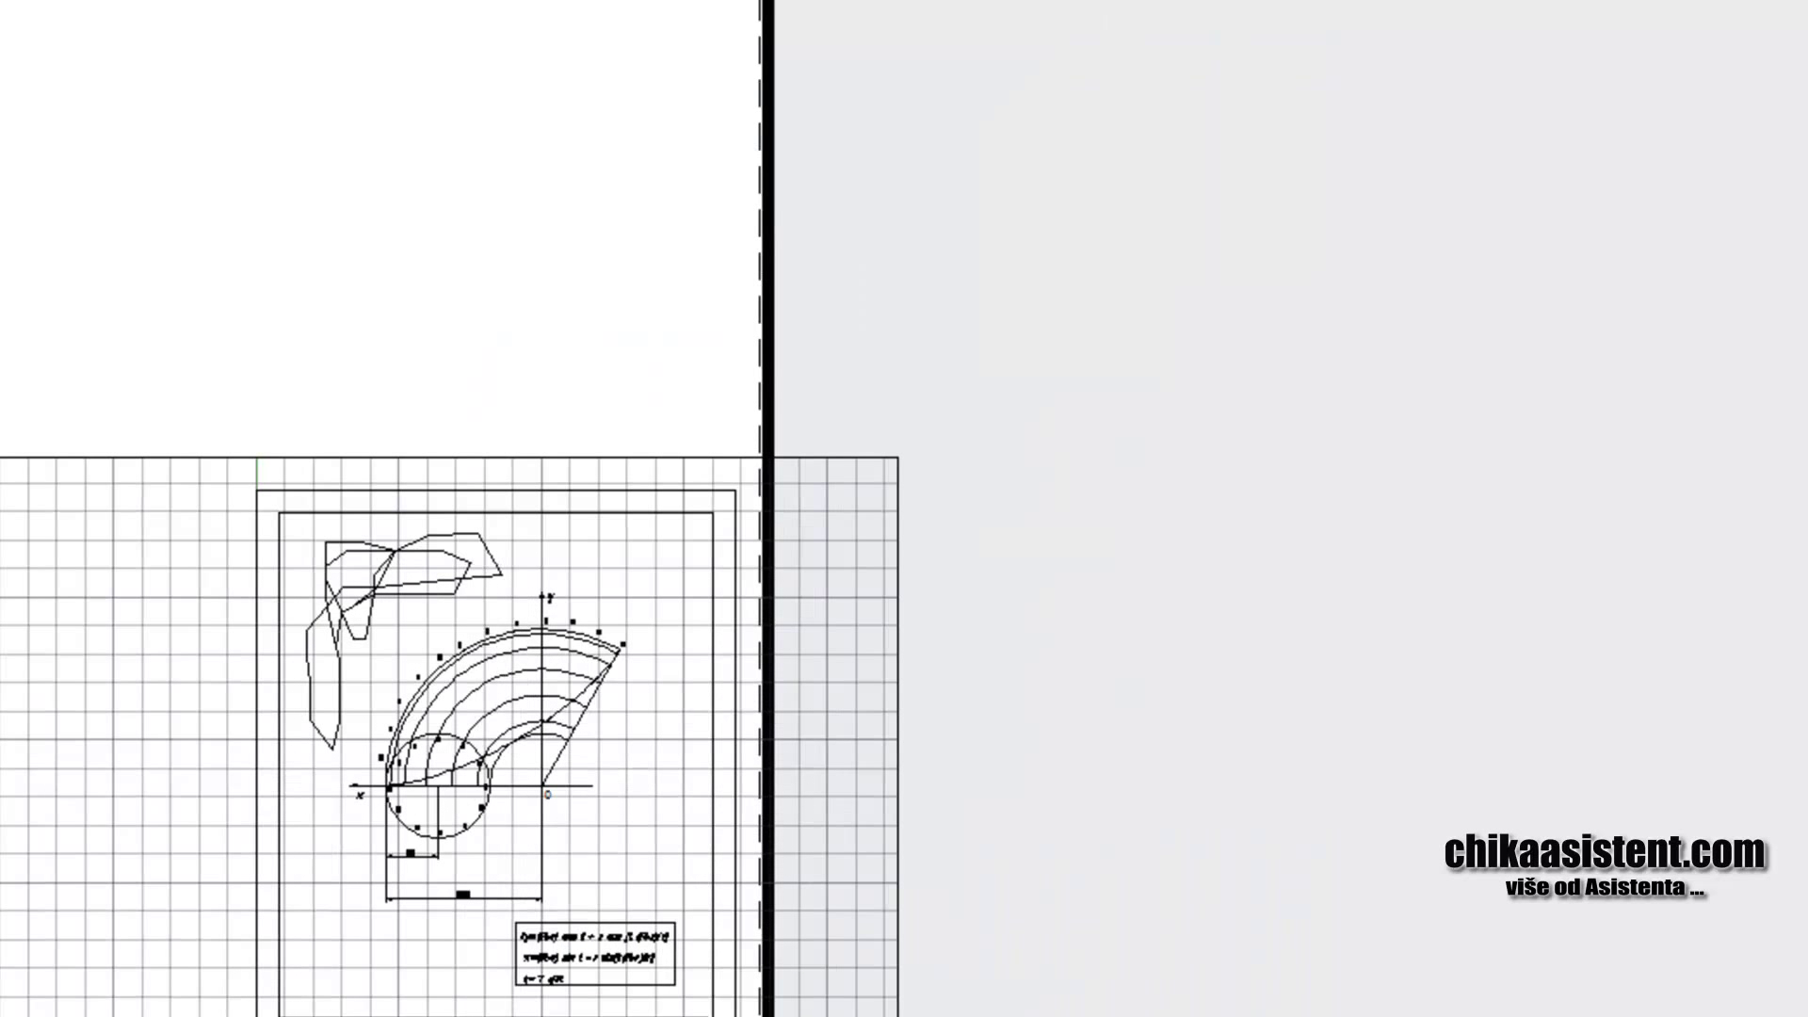
pyautogui.click(898, 458)
pyautogui.moveTo(867, 363); pyautogui.dragTo(789, 587, button='middle')
pyautogui.scroll(8, 669, 206)
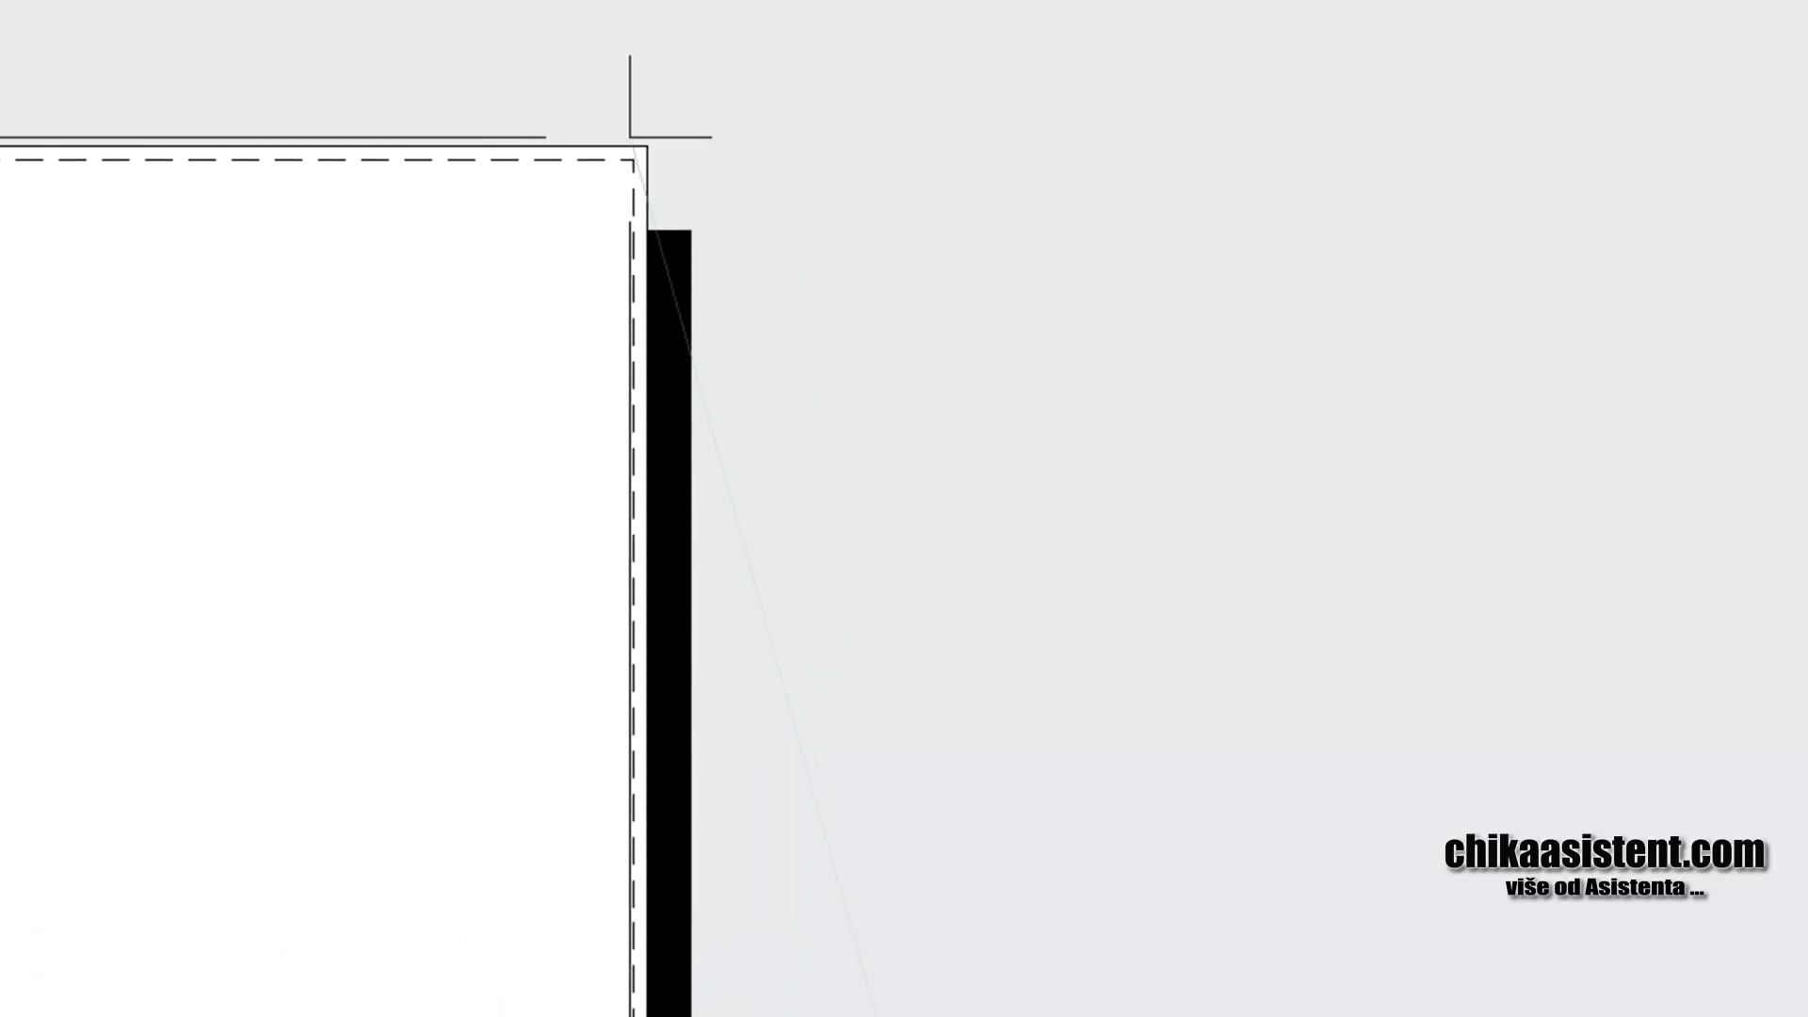
pyautogui.click(648, 201)
pyautogui.scroll(-3, 416, 484)
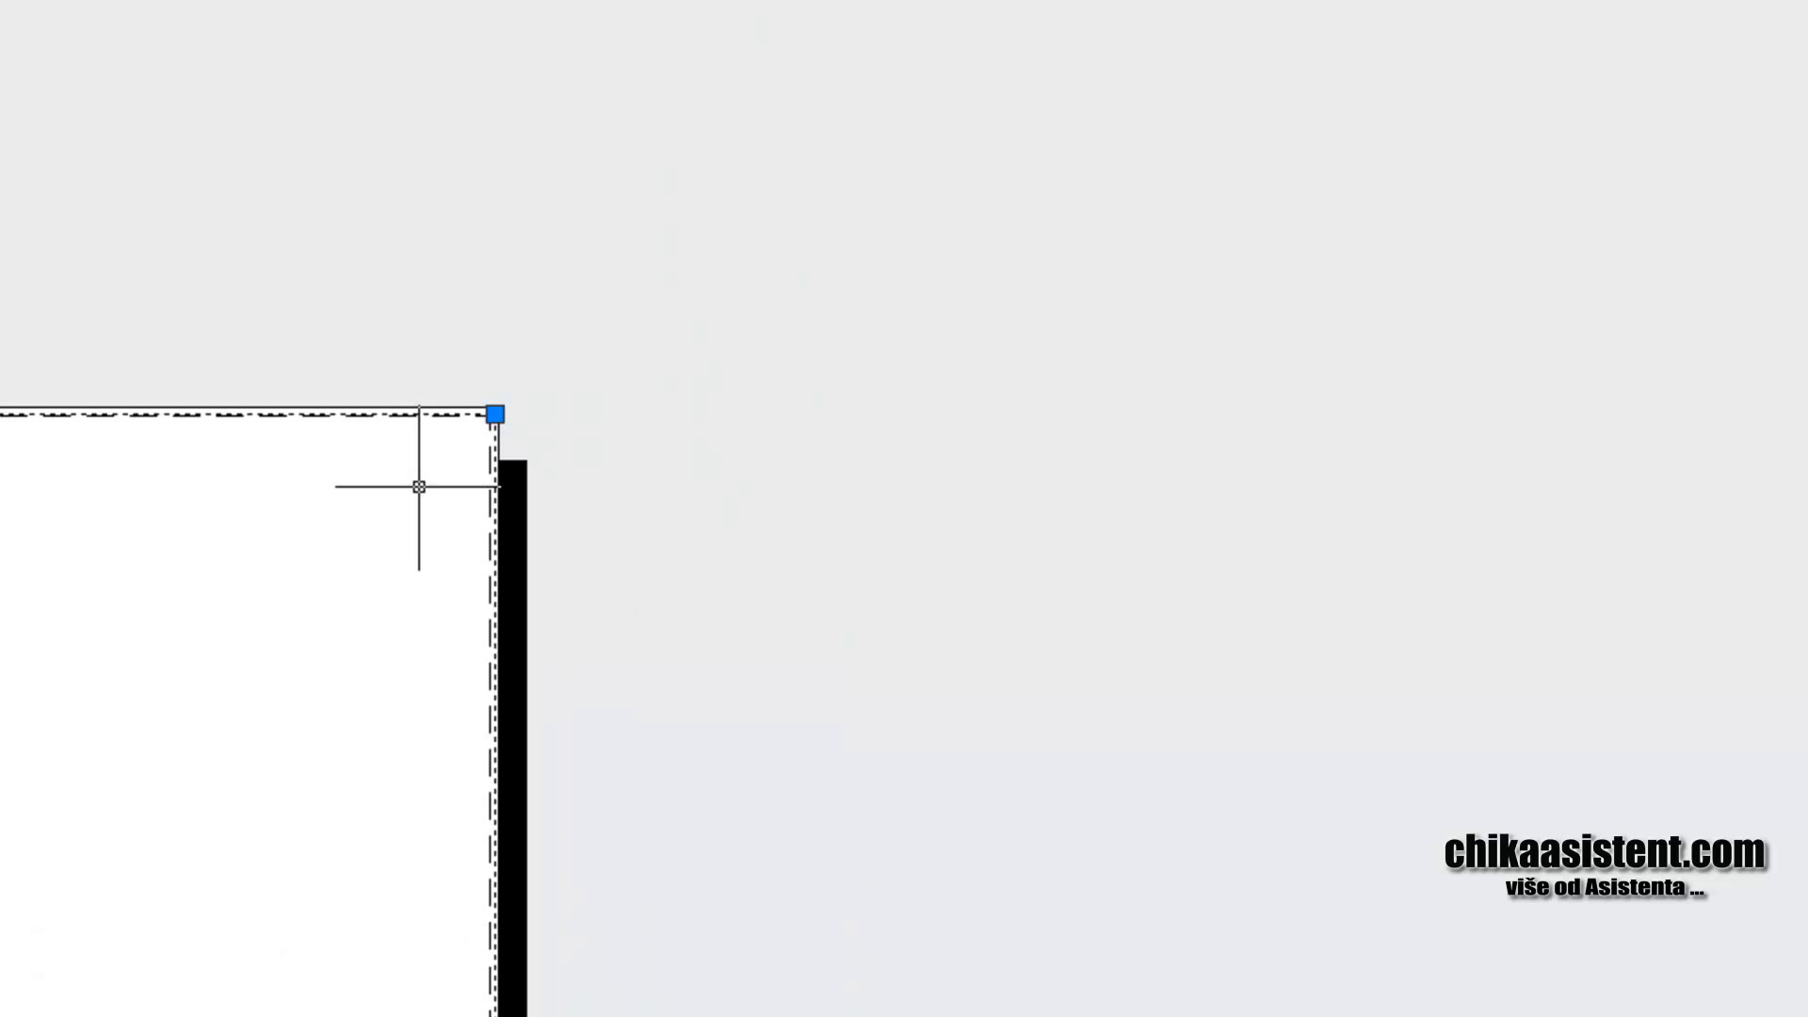
pyautogui.scroll(-2, 618, 545)
pyautogui.scroll(4, 509, 283)
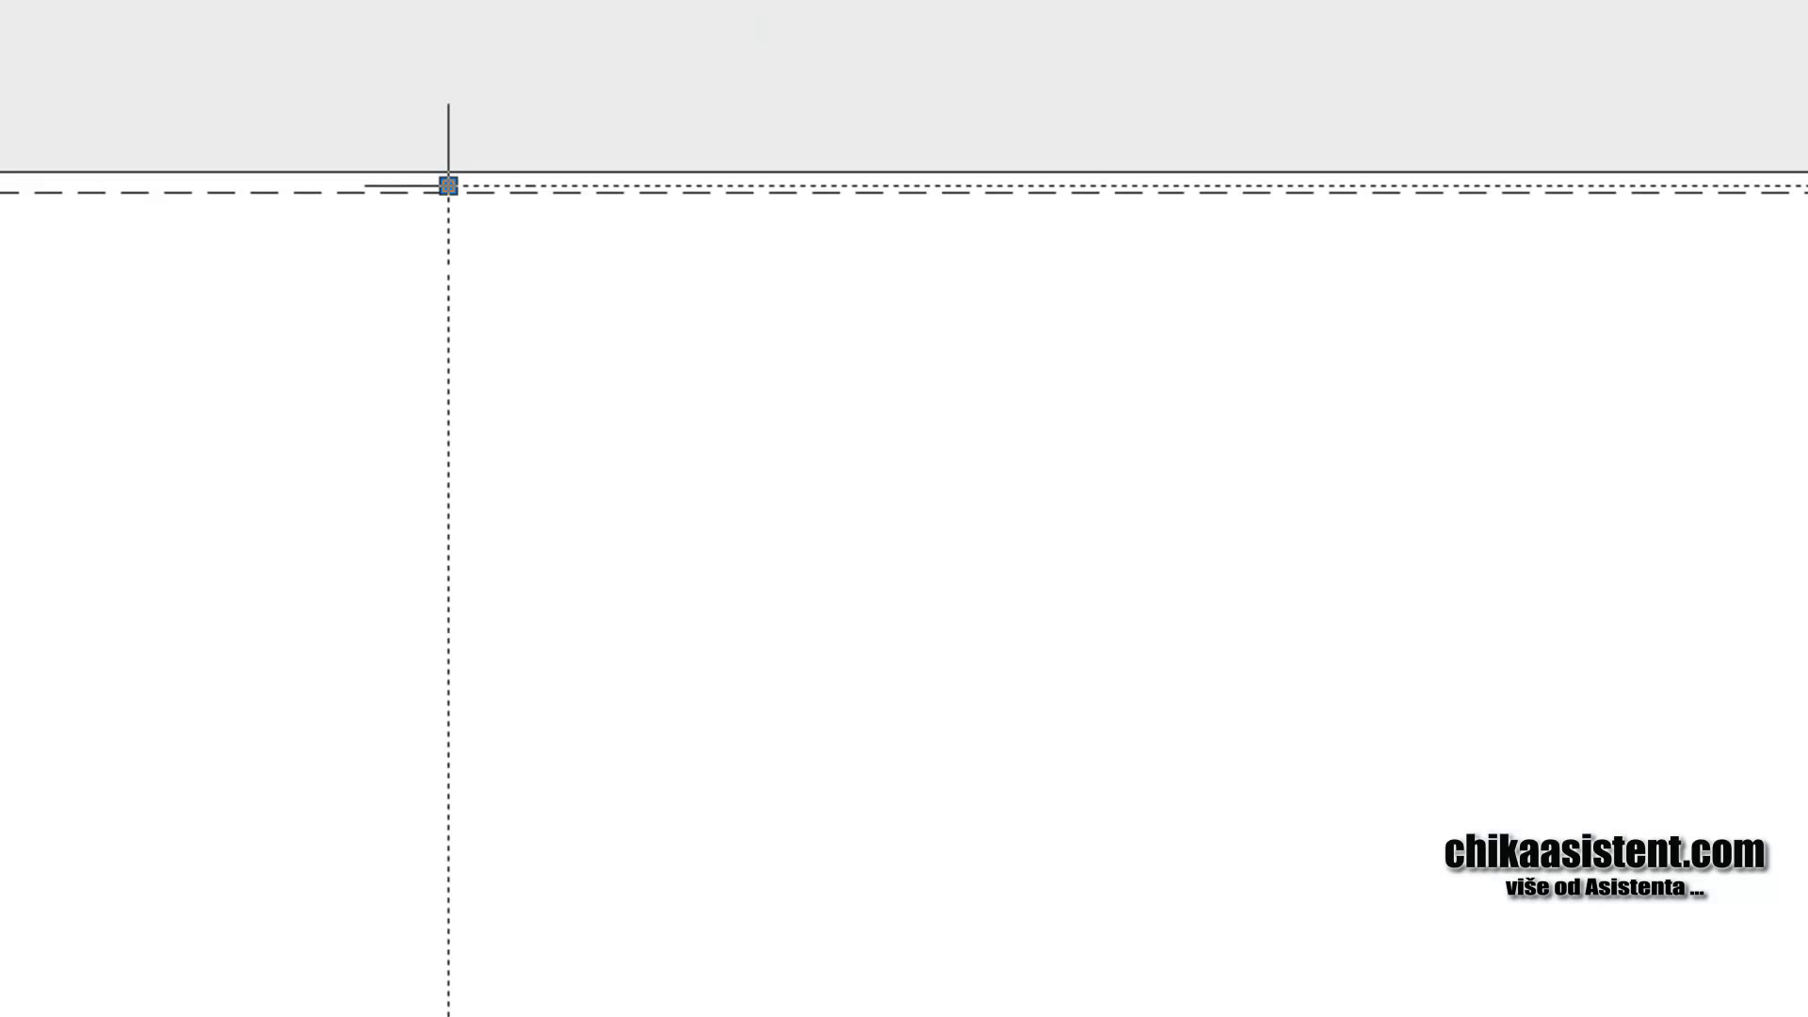
pyautogui.click(448, 186)
pyautogui.scroll(-3, 449, 185)
pyautogui.click(57, 183)
pyautogui.scroll(3, 101, 238)
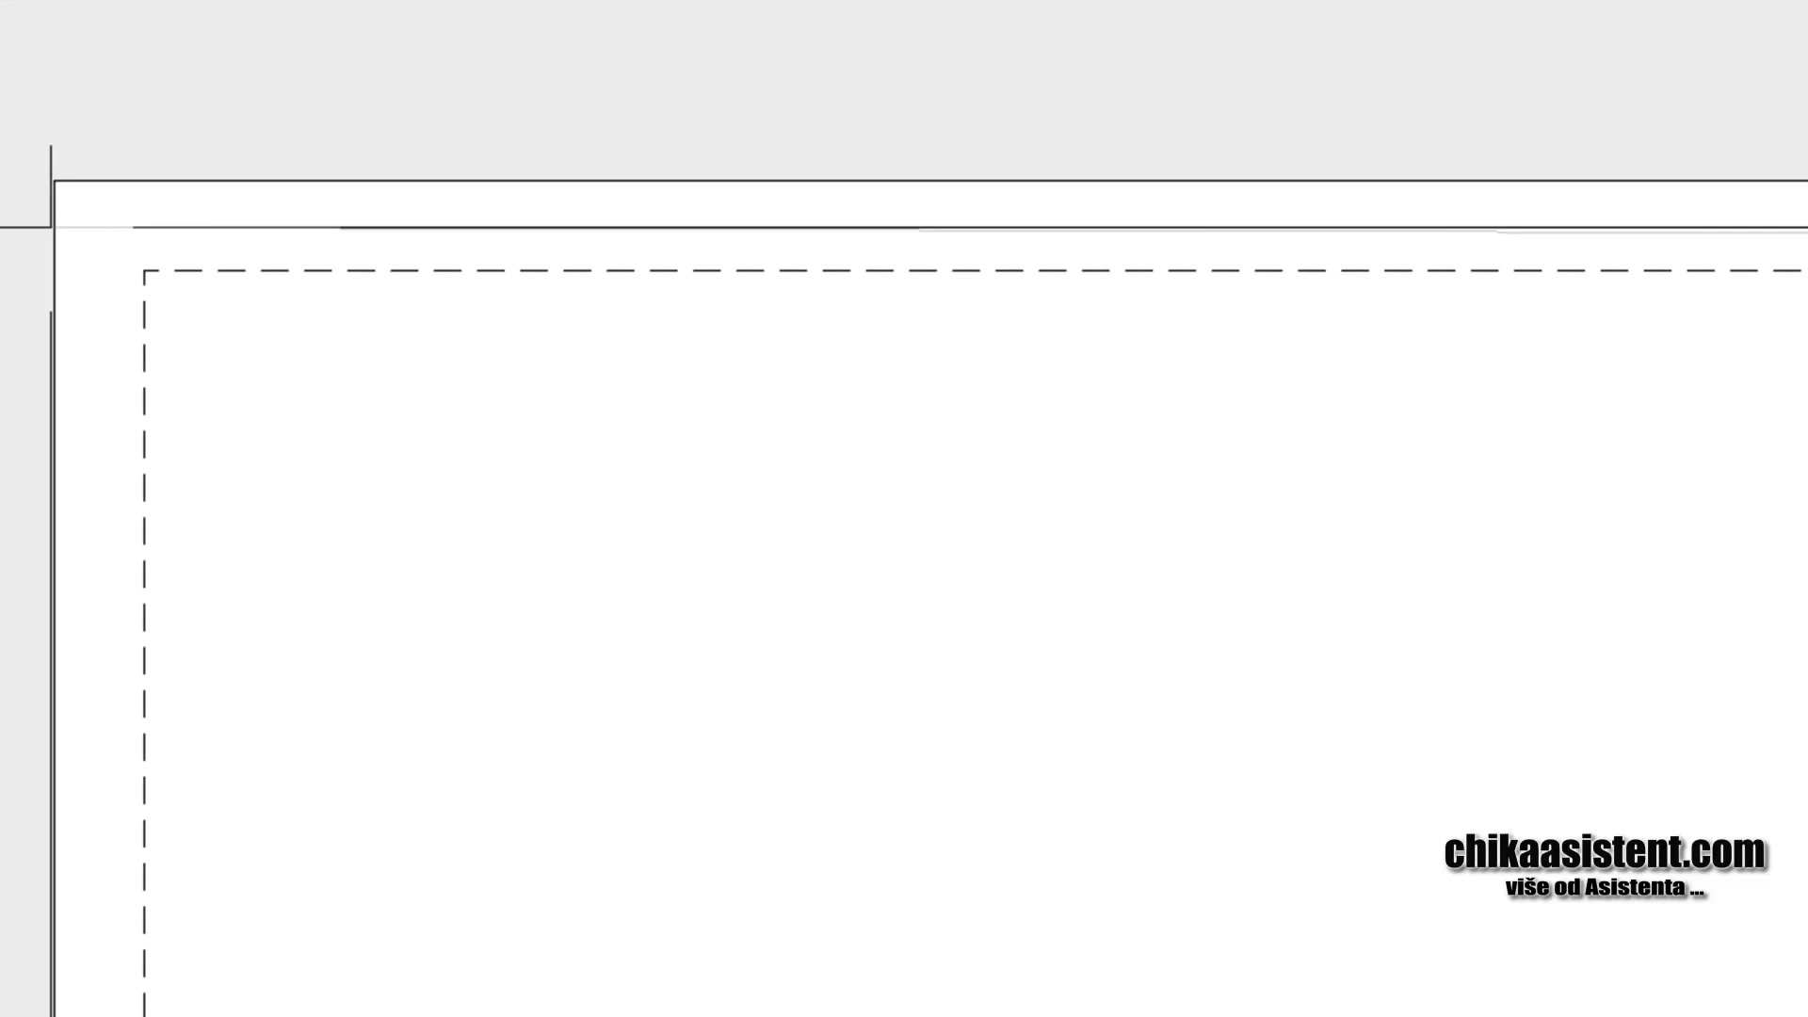
pyautogui.scroll(-1, 194, 347)
pyautogui.scroll(-3, 521, 767)
pyautogui.scroll(-2, 65, 568)
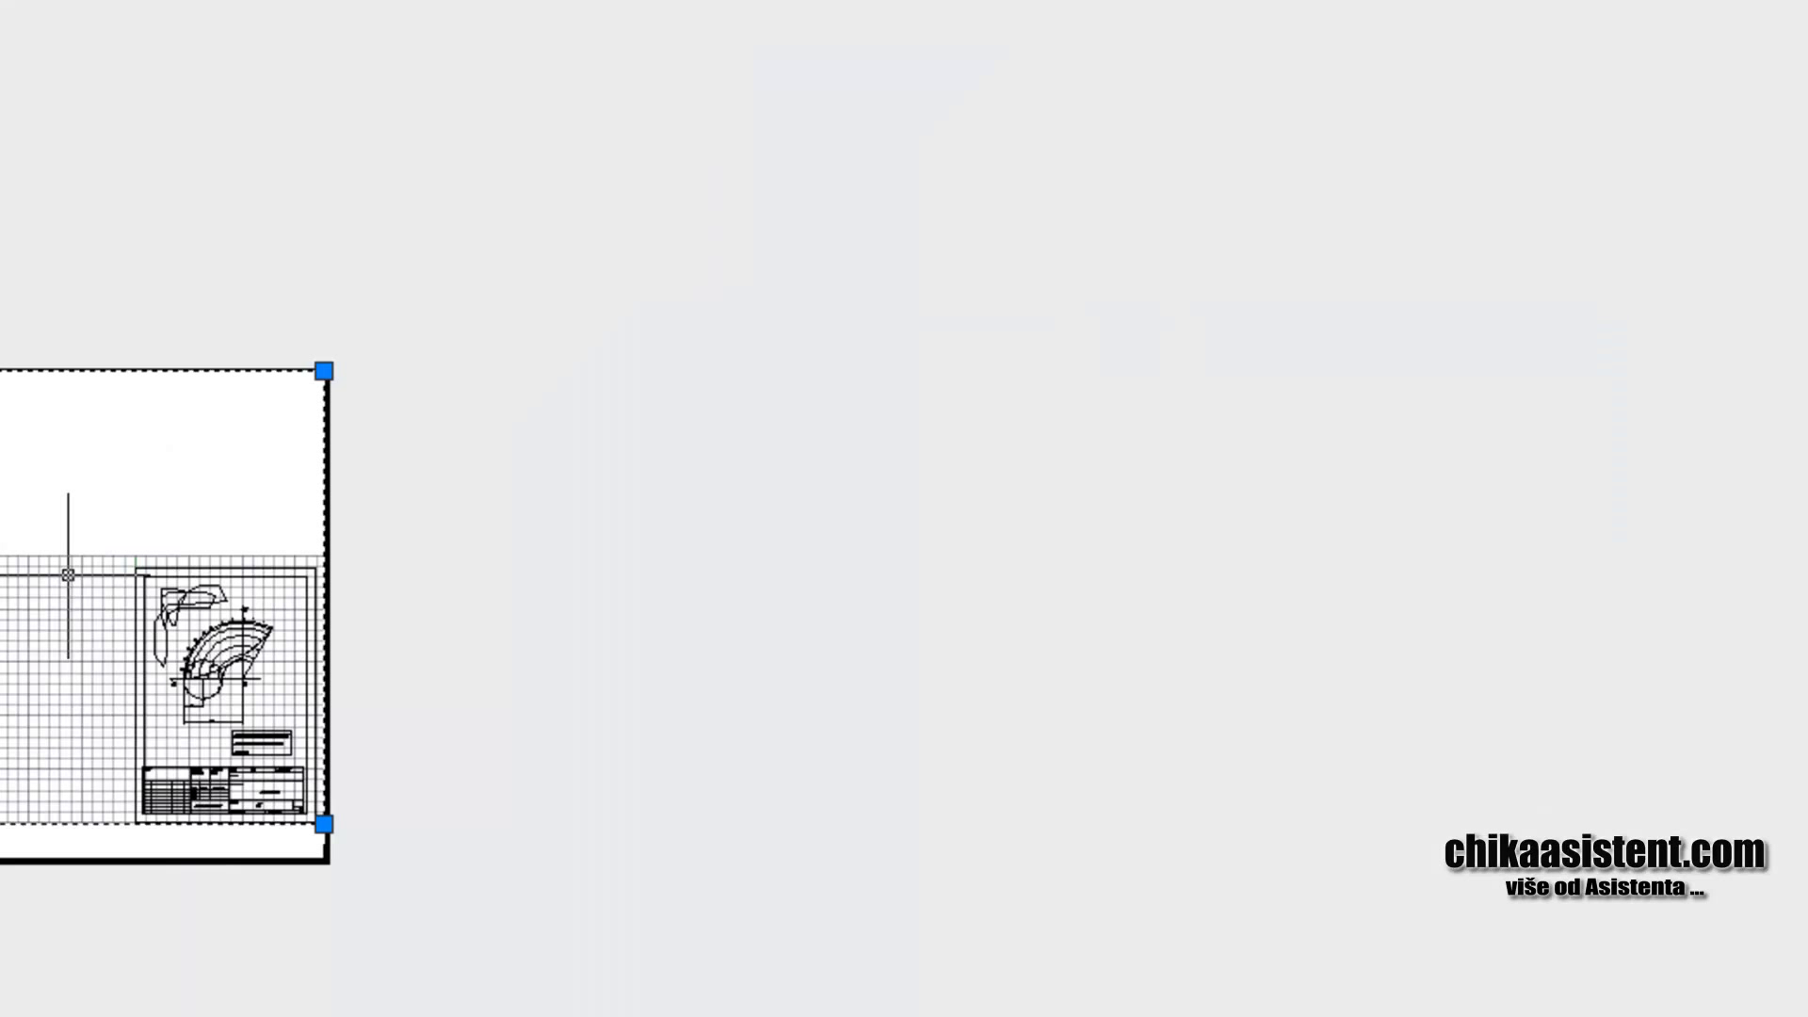
pyautogui.scroll(1, 155, 439)
pyautogui.scroll(3, 565, 716)
pyautogui.scroll(4, 605, 734)
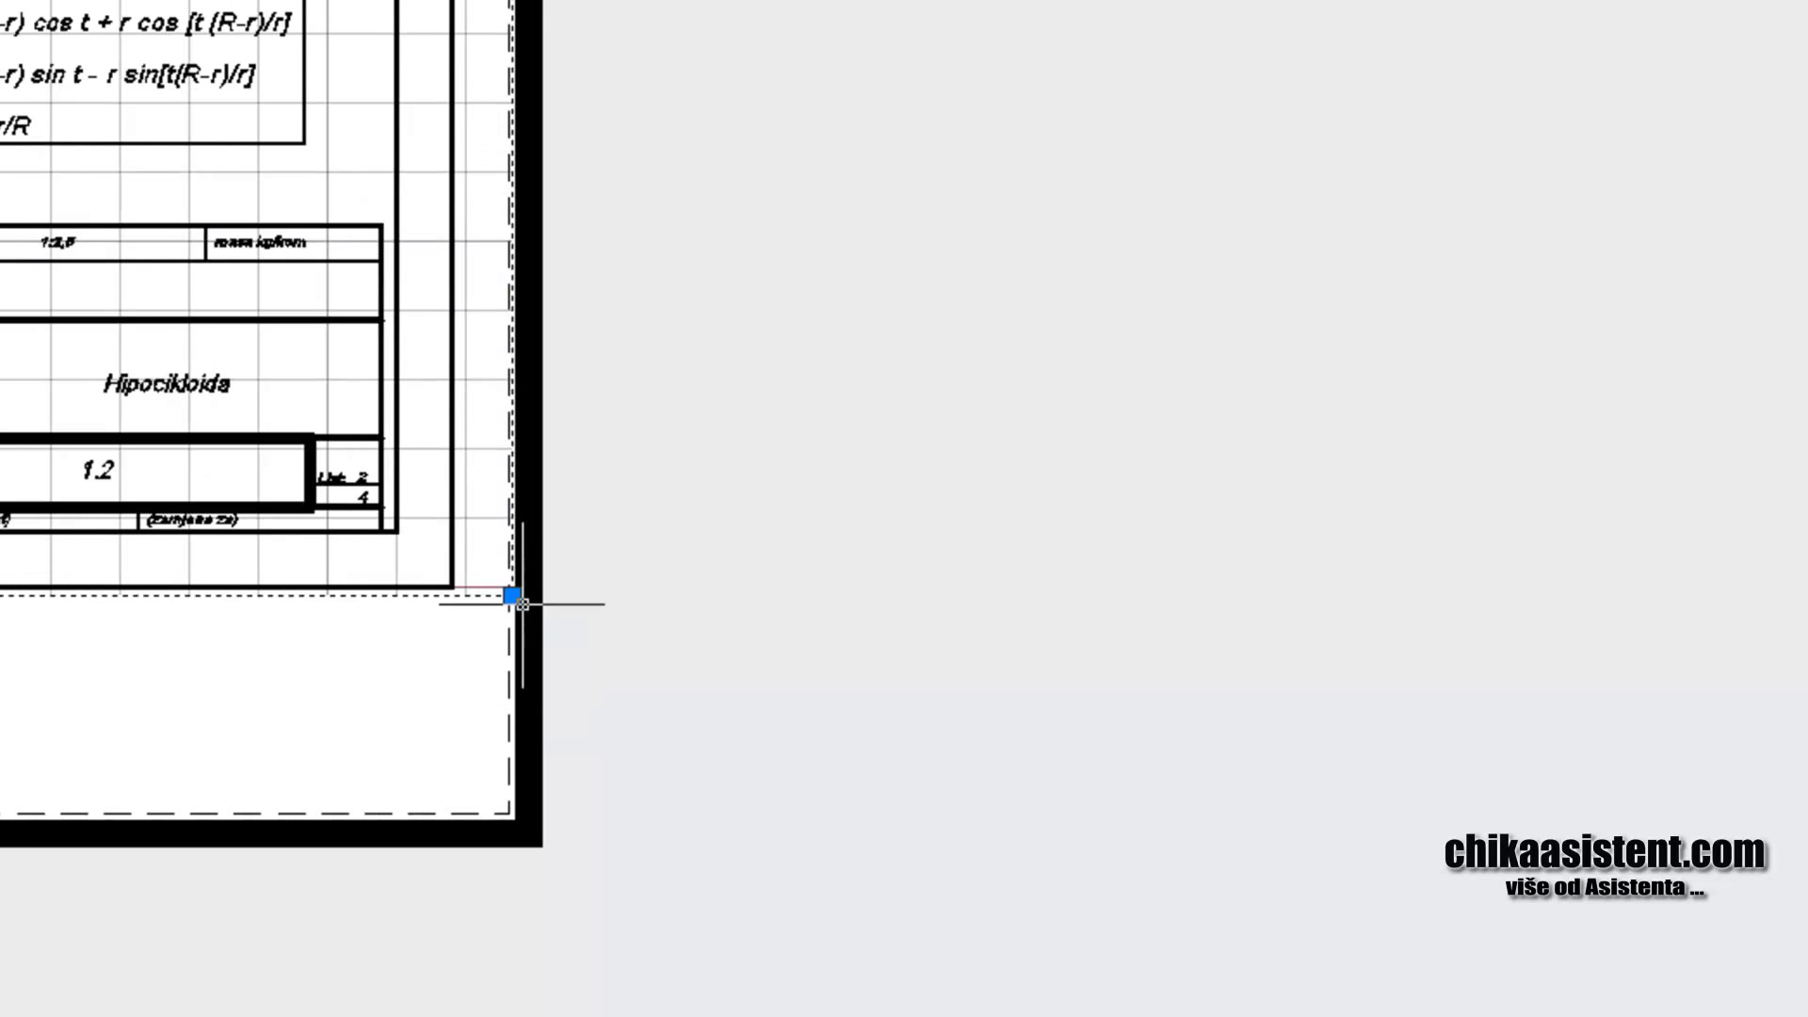
pyautogui.scroll(5, 512, 595)
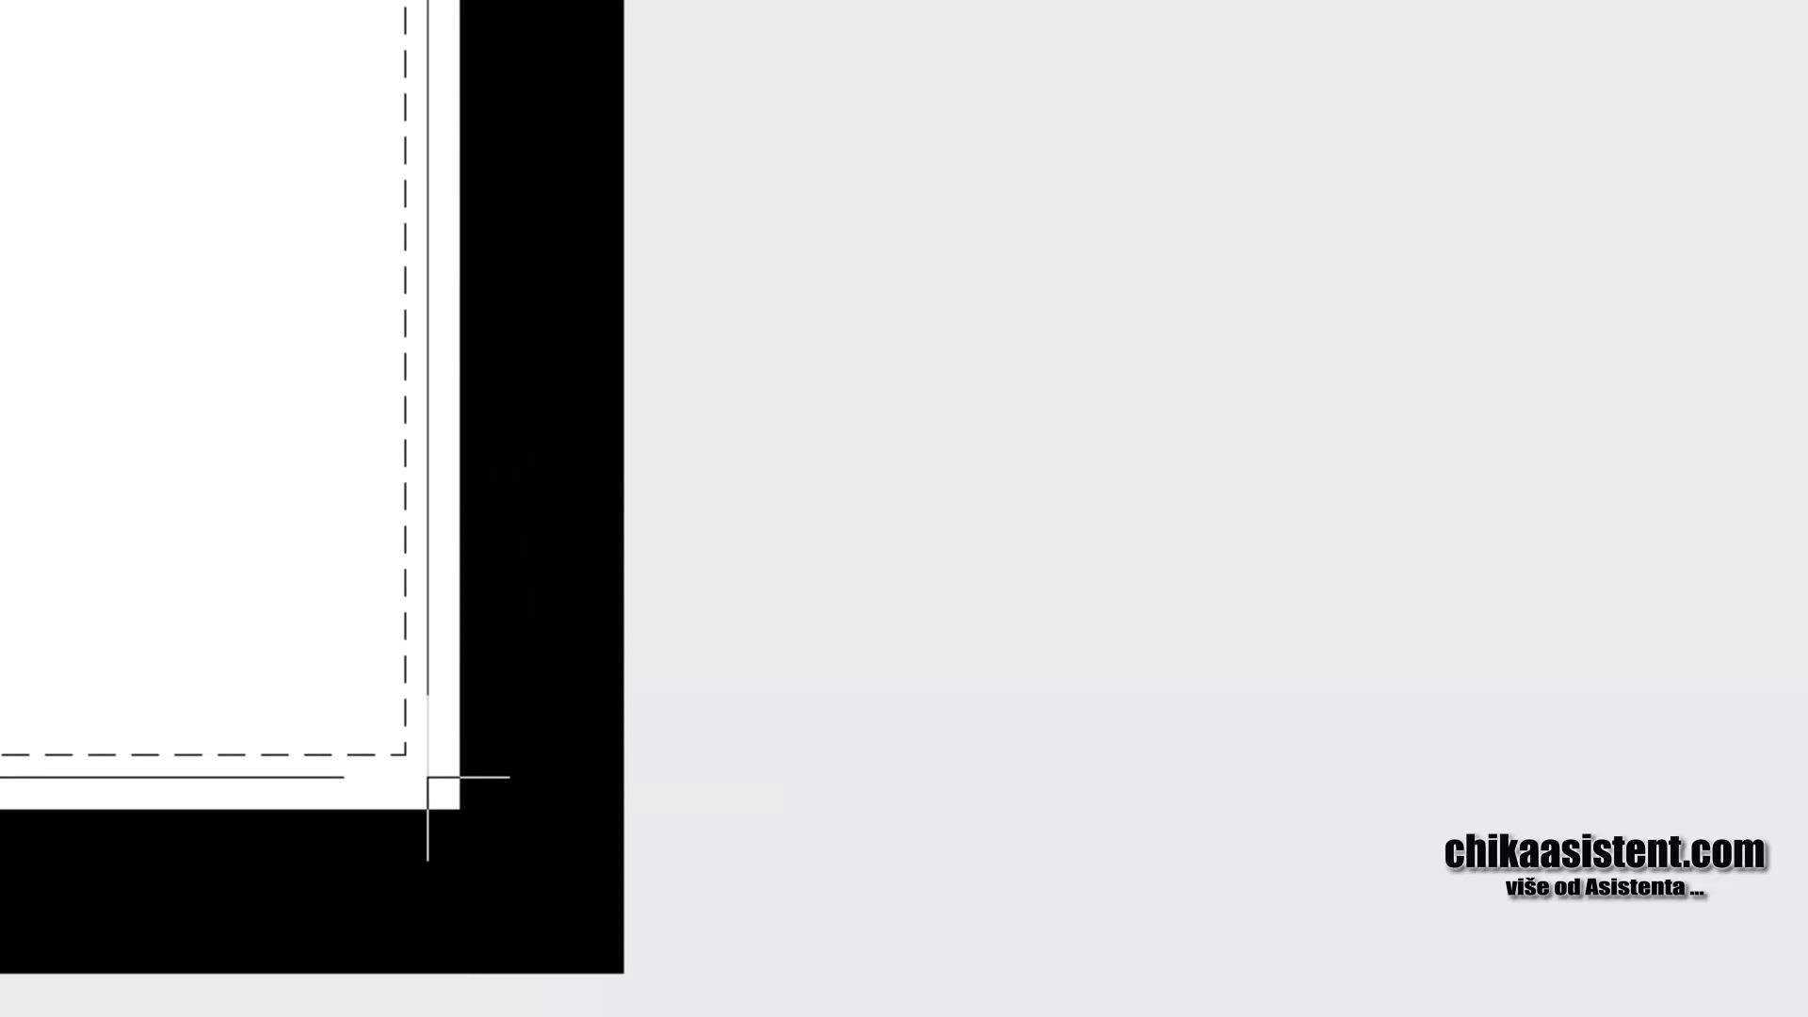
pyautogui.scroll(-2, 427, 791)
pyautogui.scroll(-4, 1060, 754)
pyautogui.scroll(-2, 89, 665)
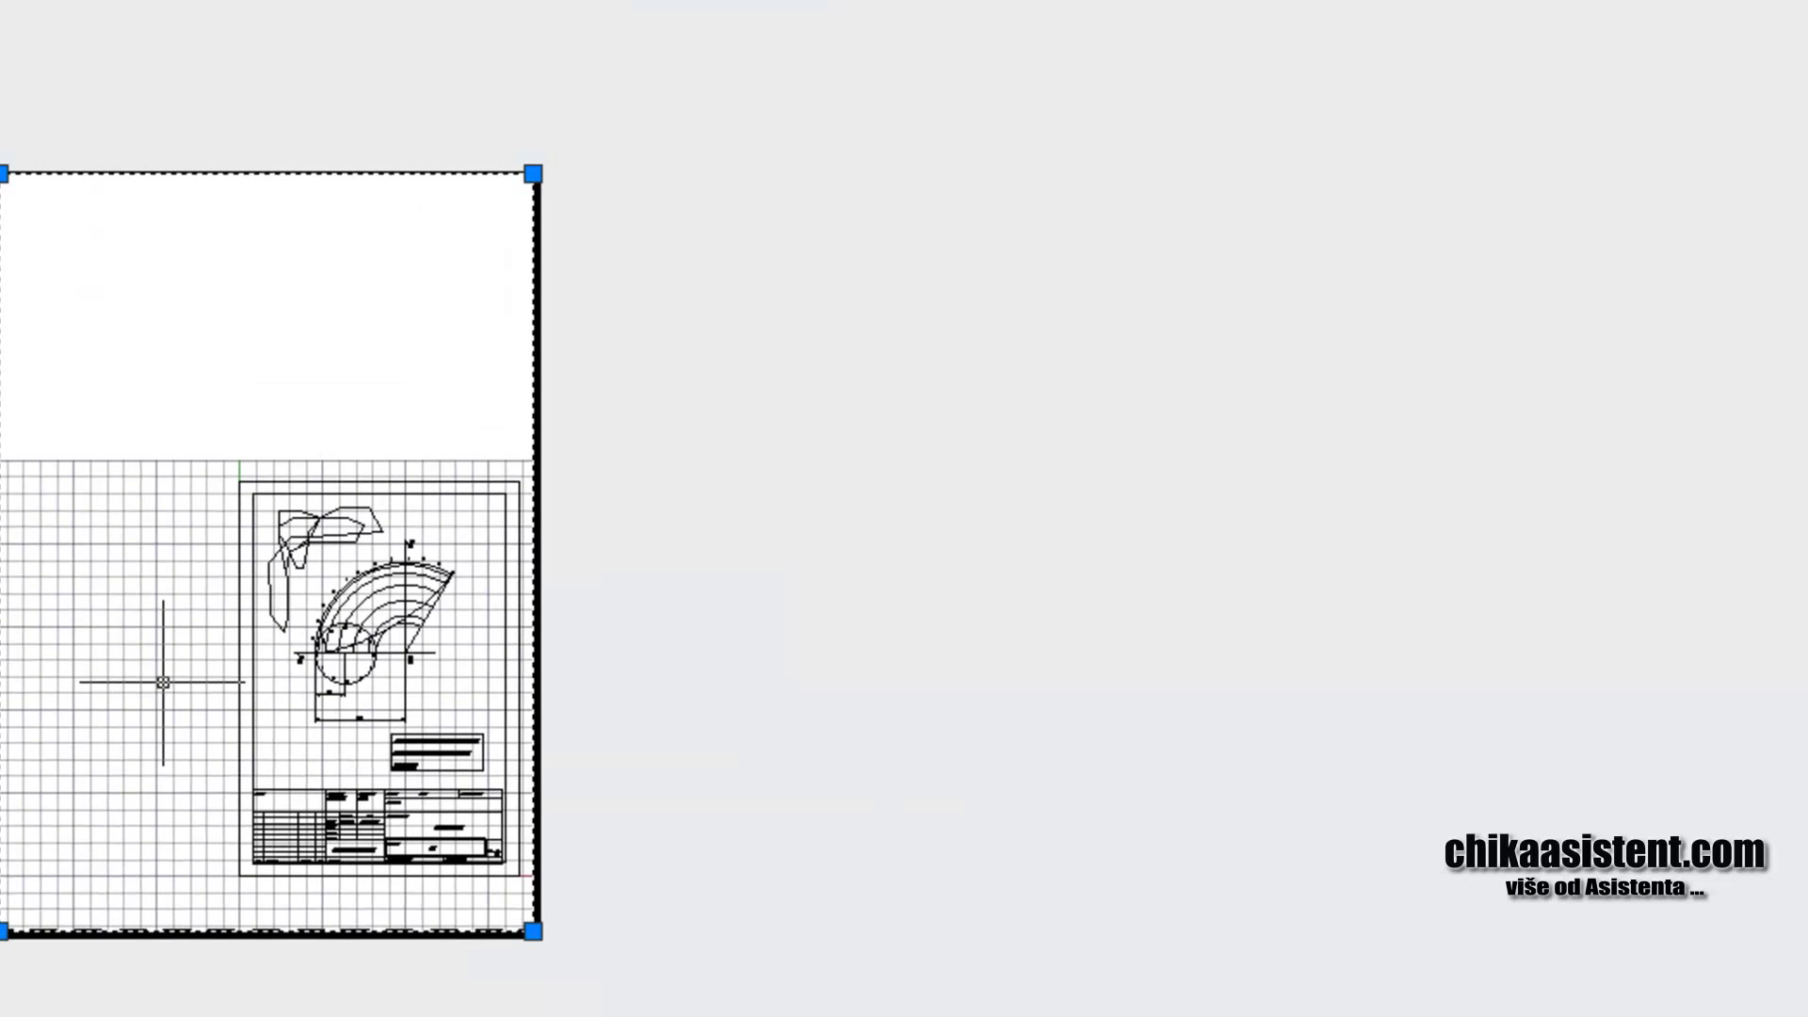
# Inside the viewport, pan and zoom until the whole hypocycloid sheet and title block fit
pyautogui.doubleClick(191, 315)
pyautogui.scroll(2, 181, 282)
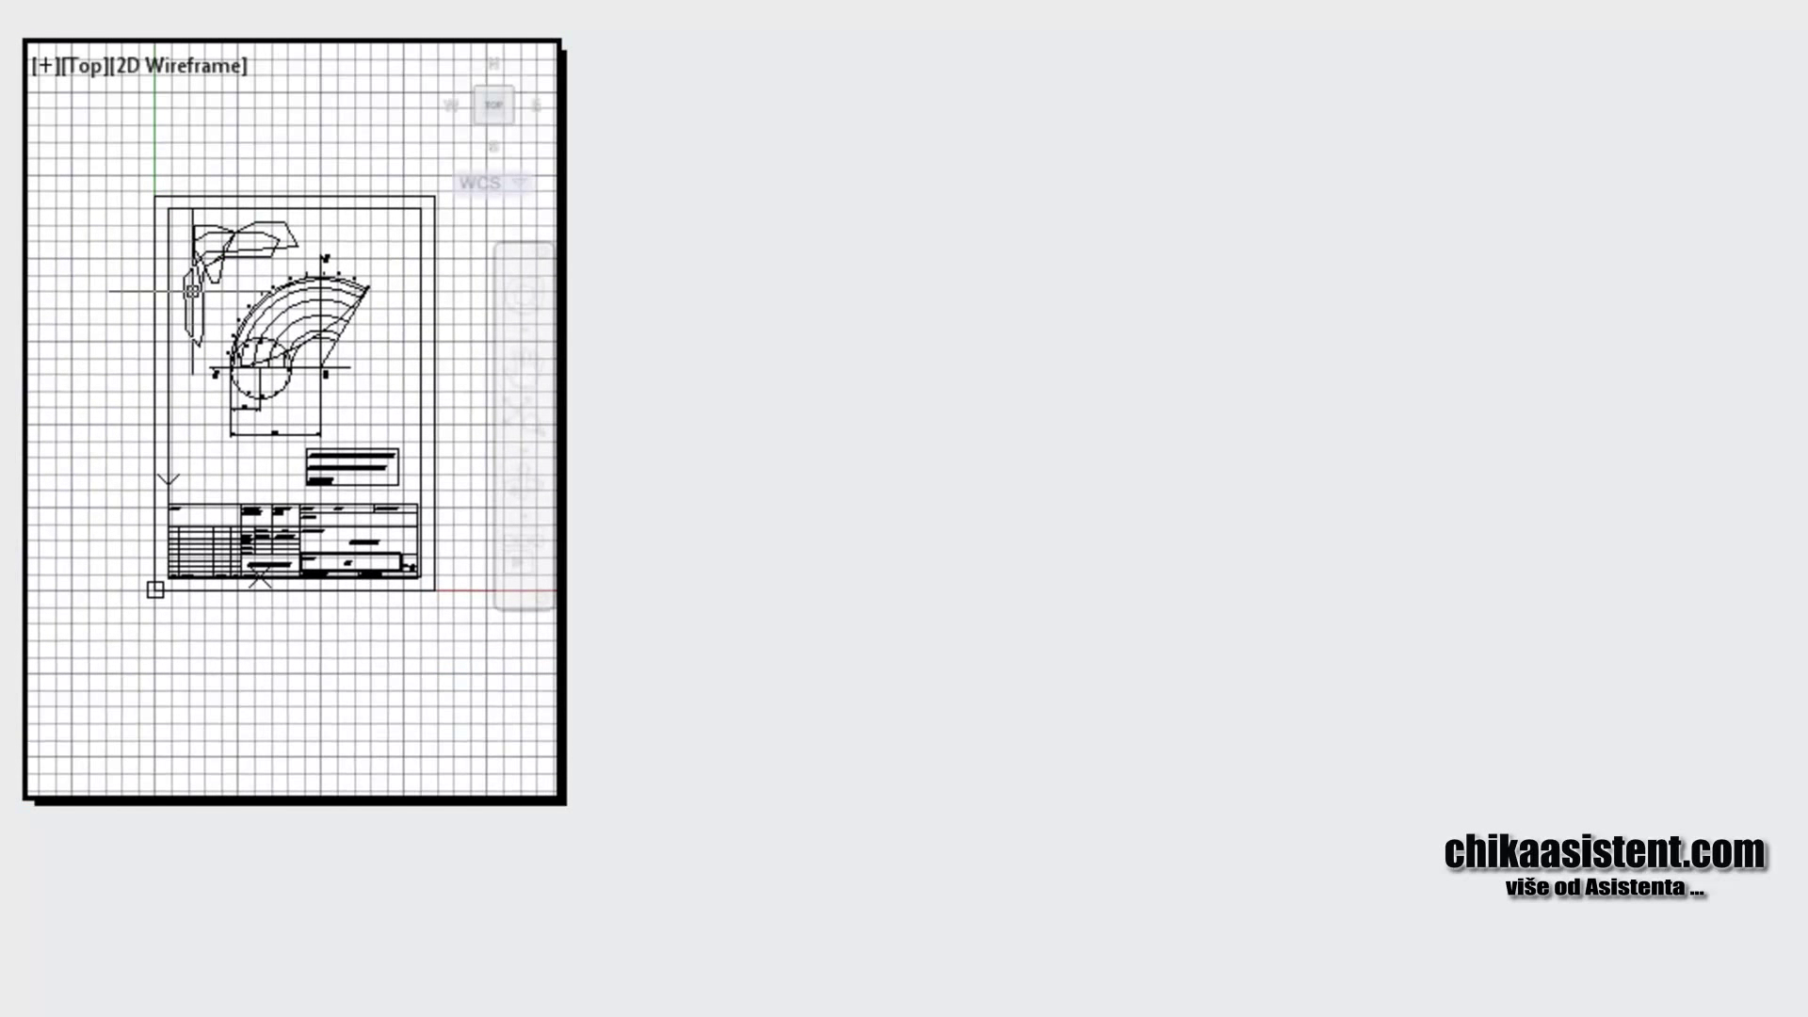
pyautogui.moveTo(222, 316); pyautogui.dragTo(127, 273, button='middle')
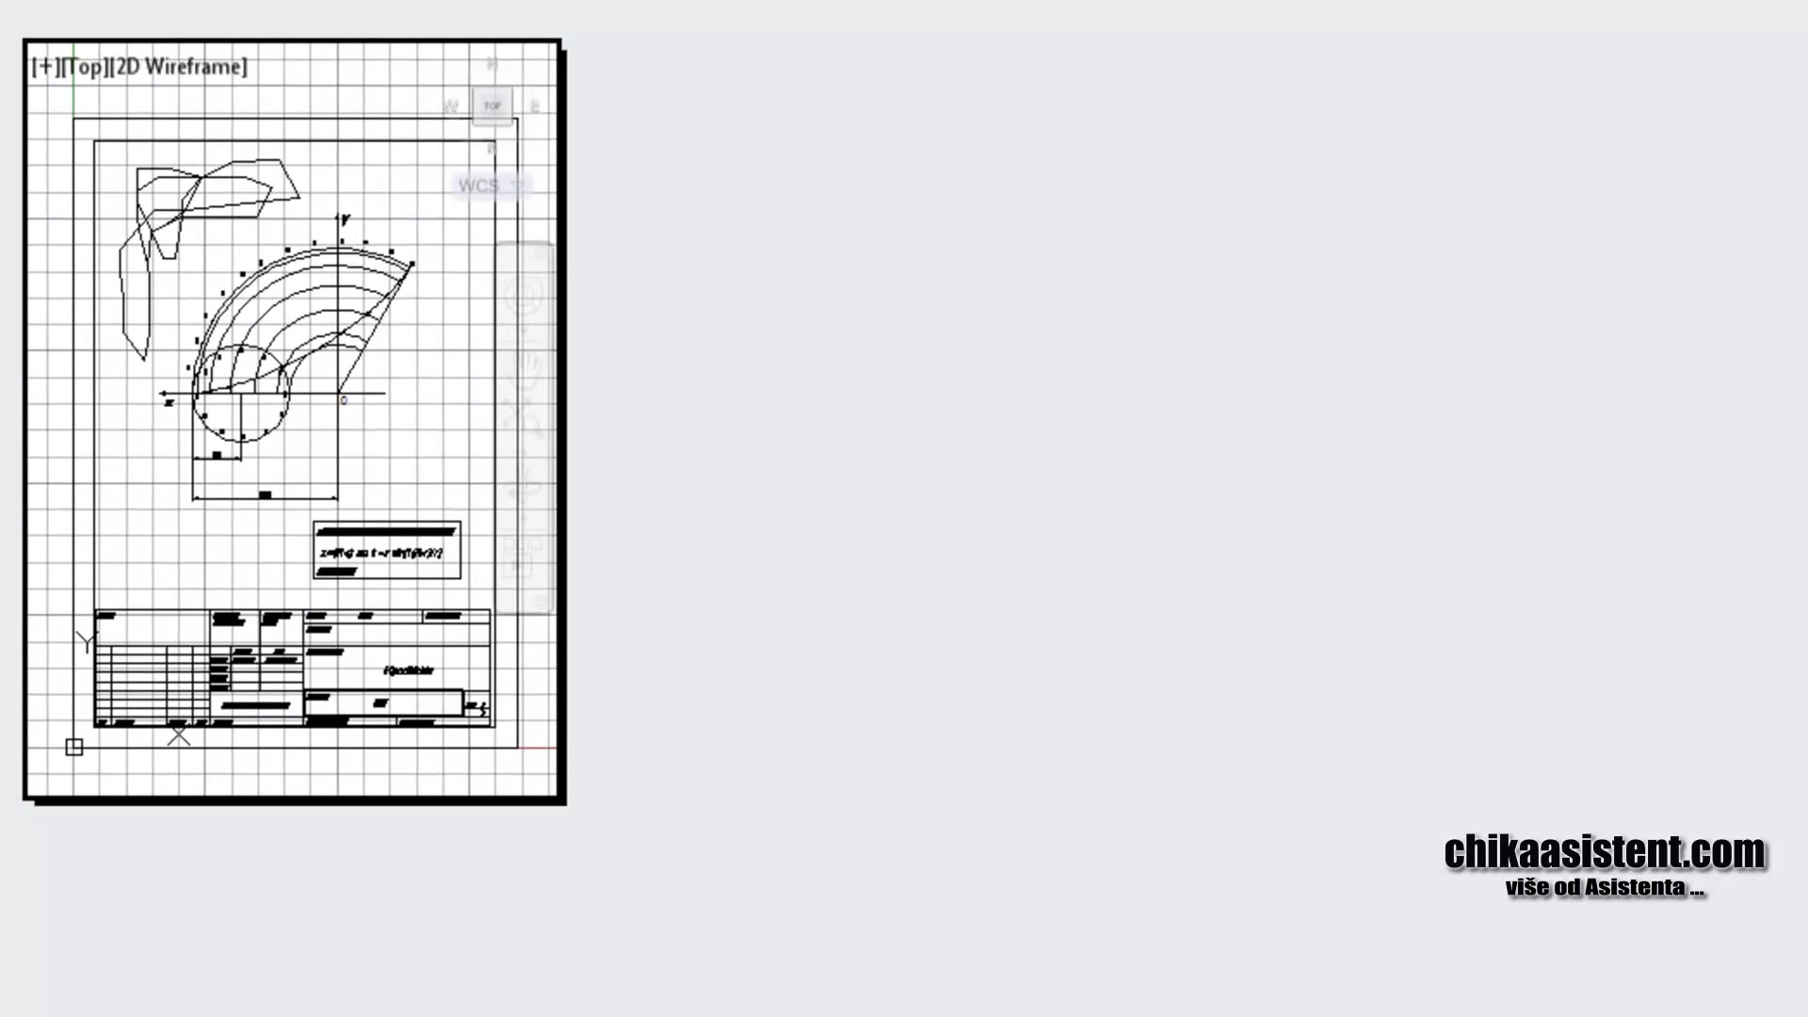
pyautogui.scroll(2, 284, 405)
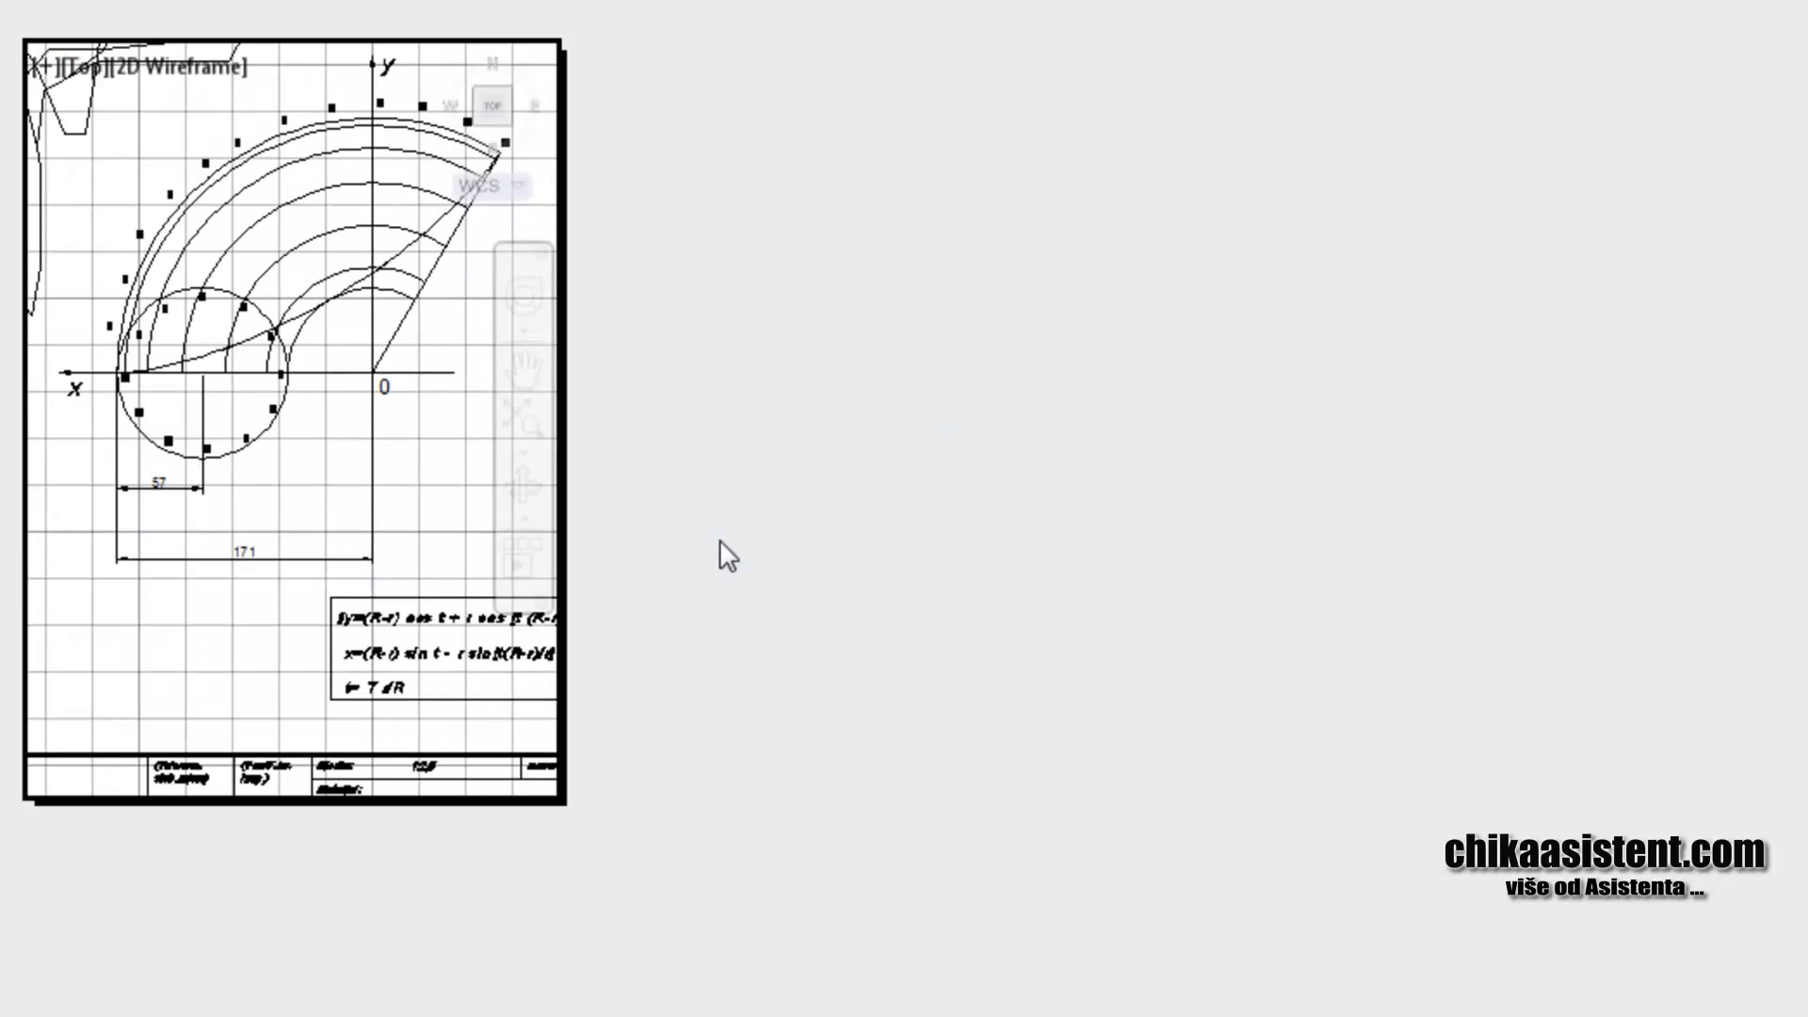
pyautogui.scroll(5, 387, 549)
pyautogui.scroll(-6, 387, 549)
pyautogui.moveTo(263, 546); pyautogui.dragTo(264, 422, button='middle')
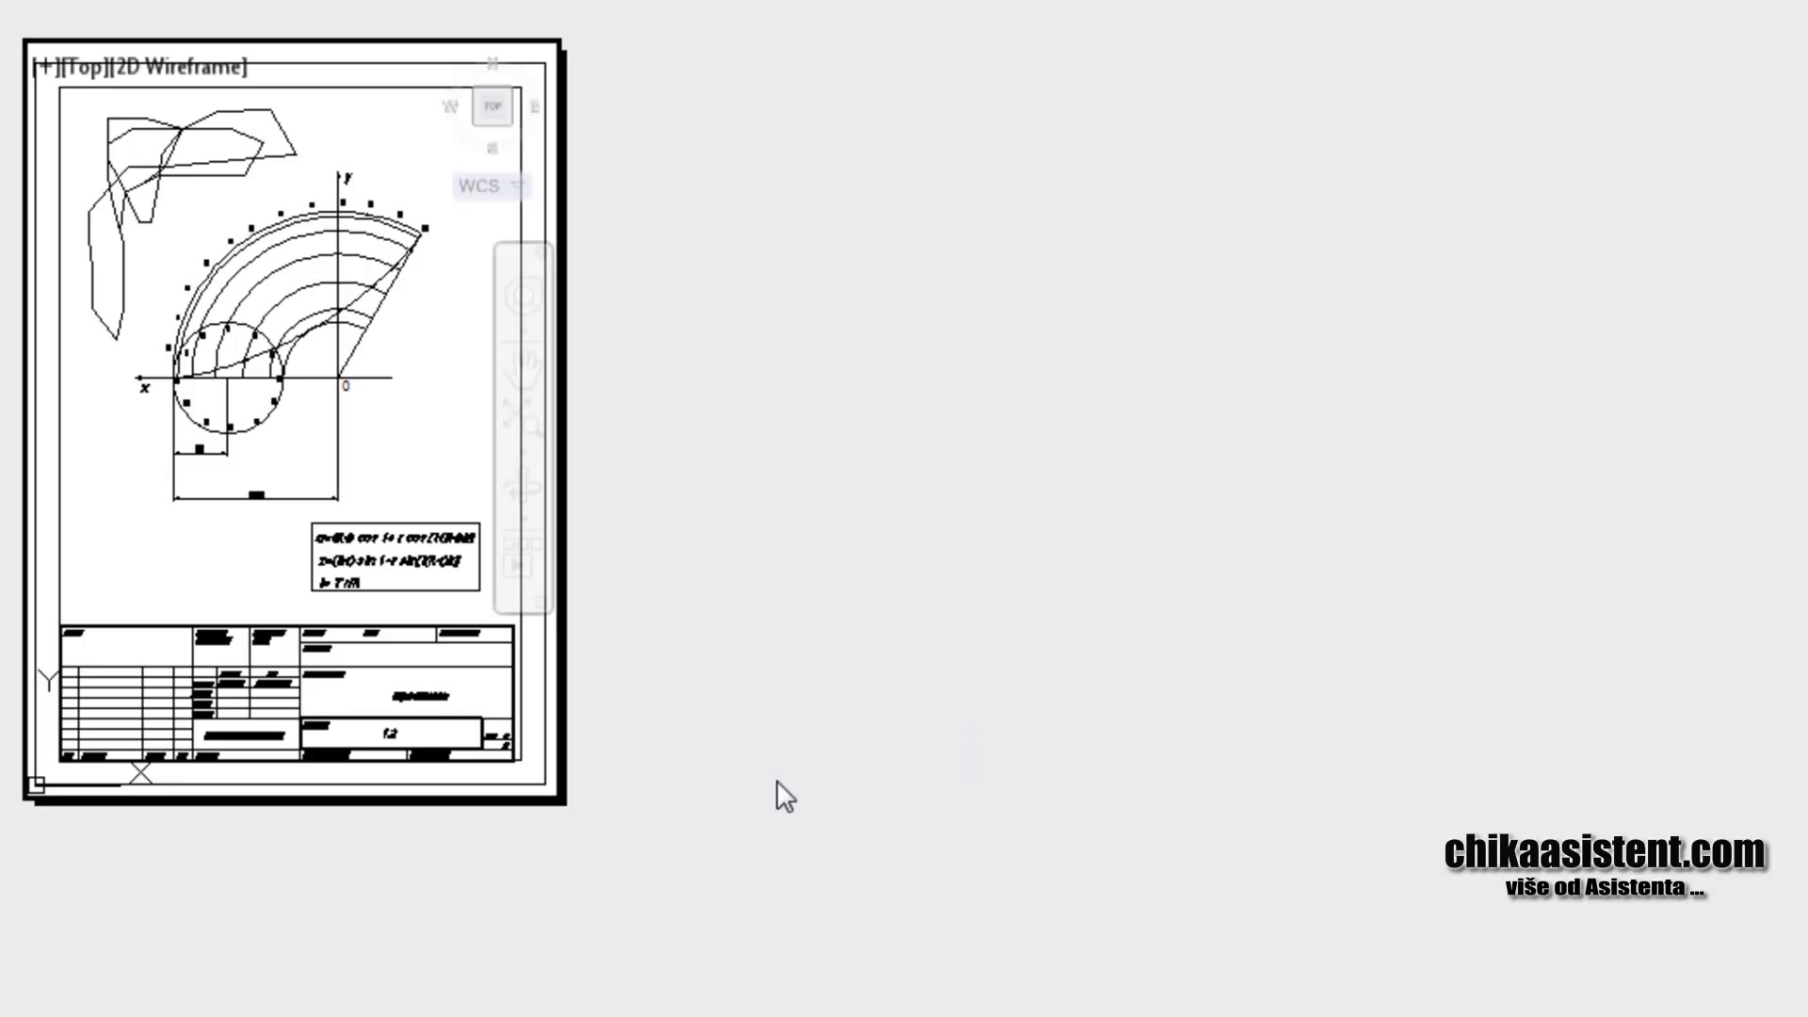
pyautogui.scroll(1, 325, 981)
pyautogui.scroll(2, 325, 981)
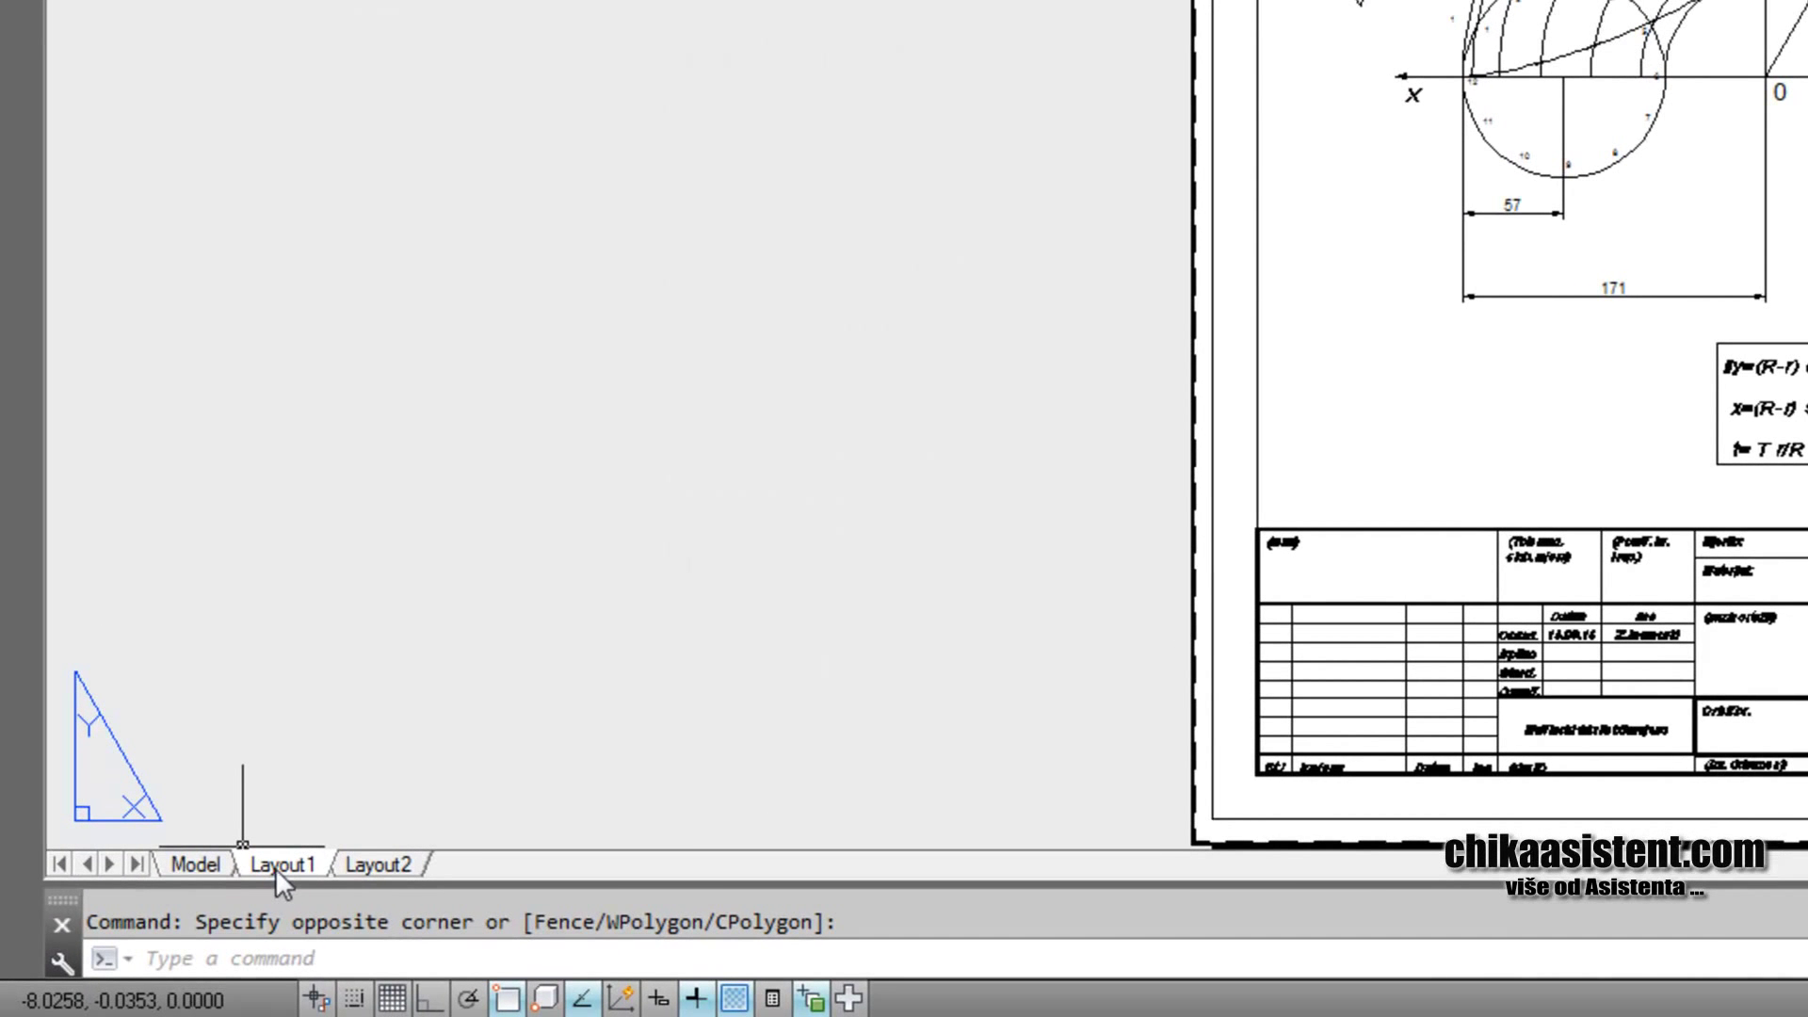
# Plot Layout1 to Drawing2-Layout1.pdf in My Documents
pyautogui.rightClick(275, 867)
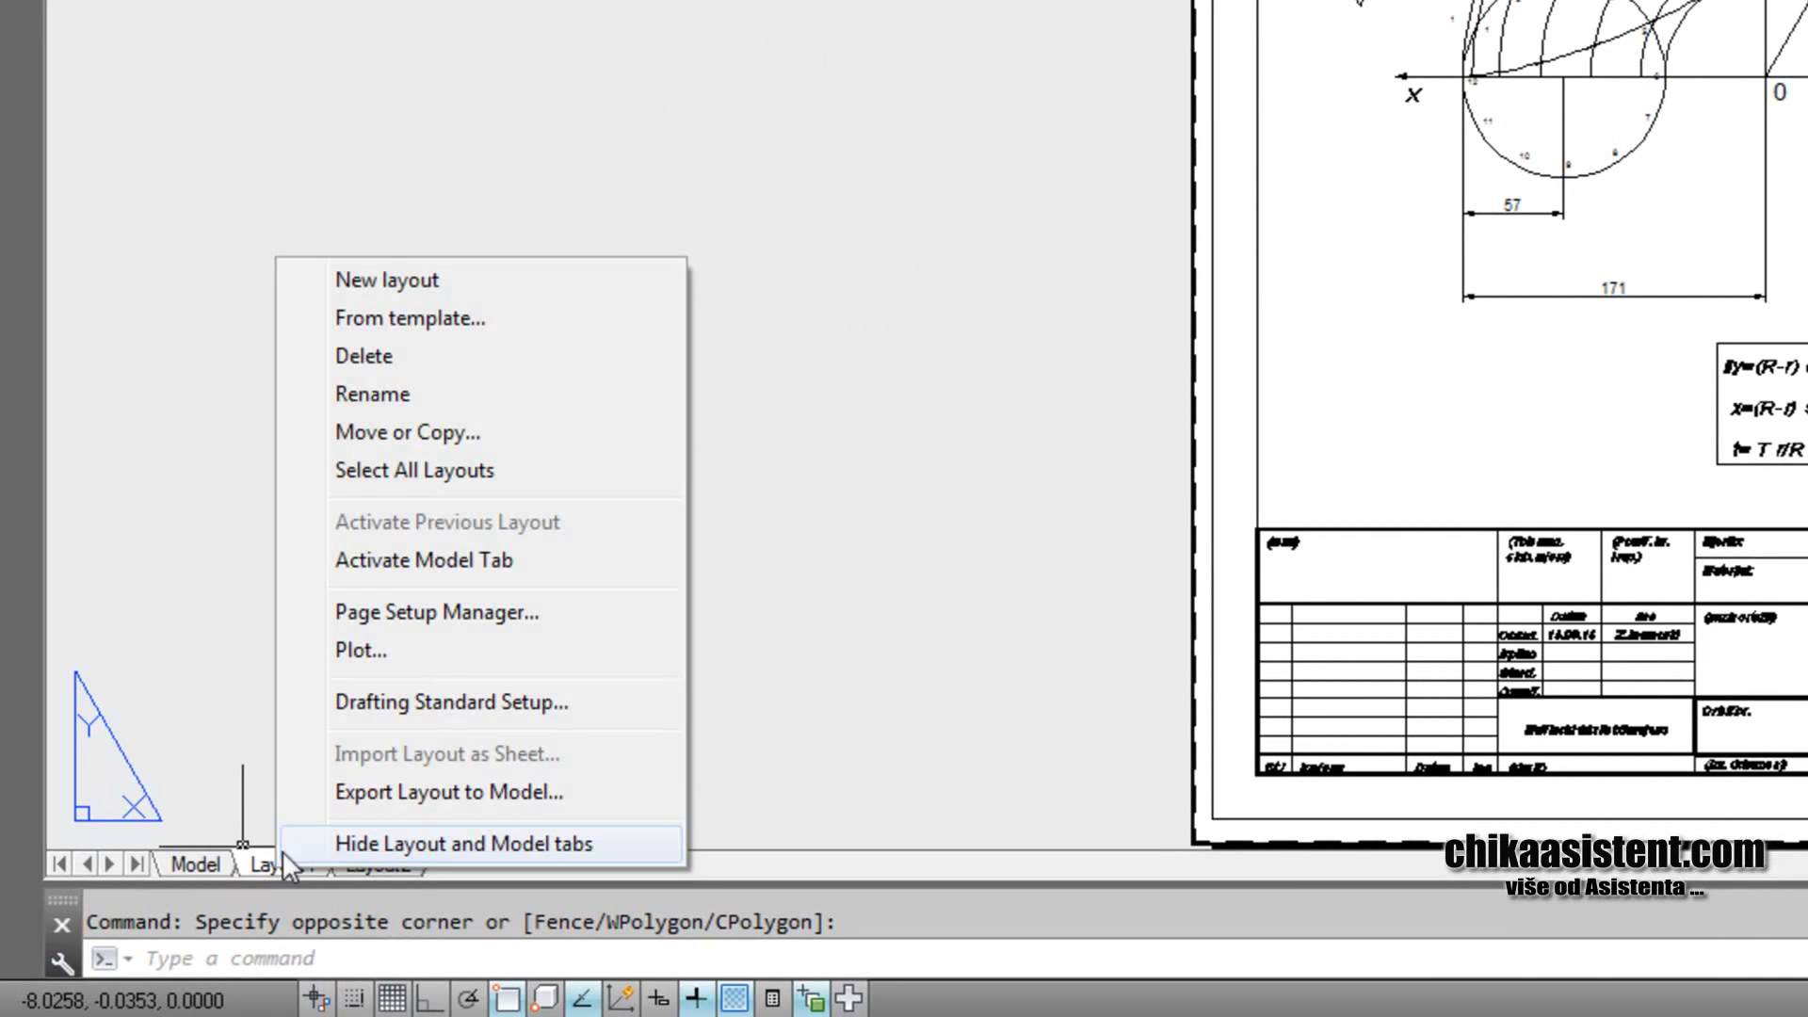
pyautogui.click(375, 641)
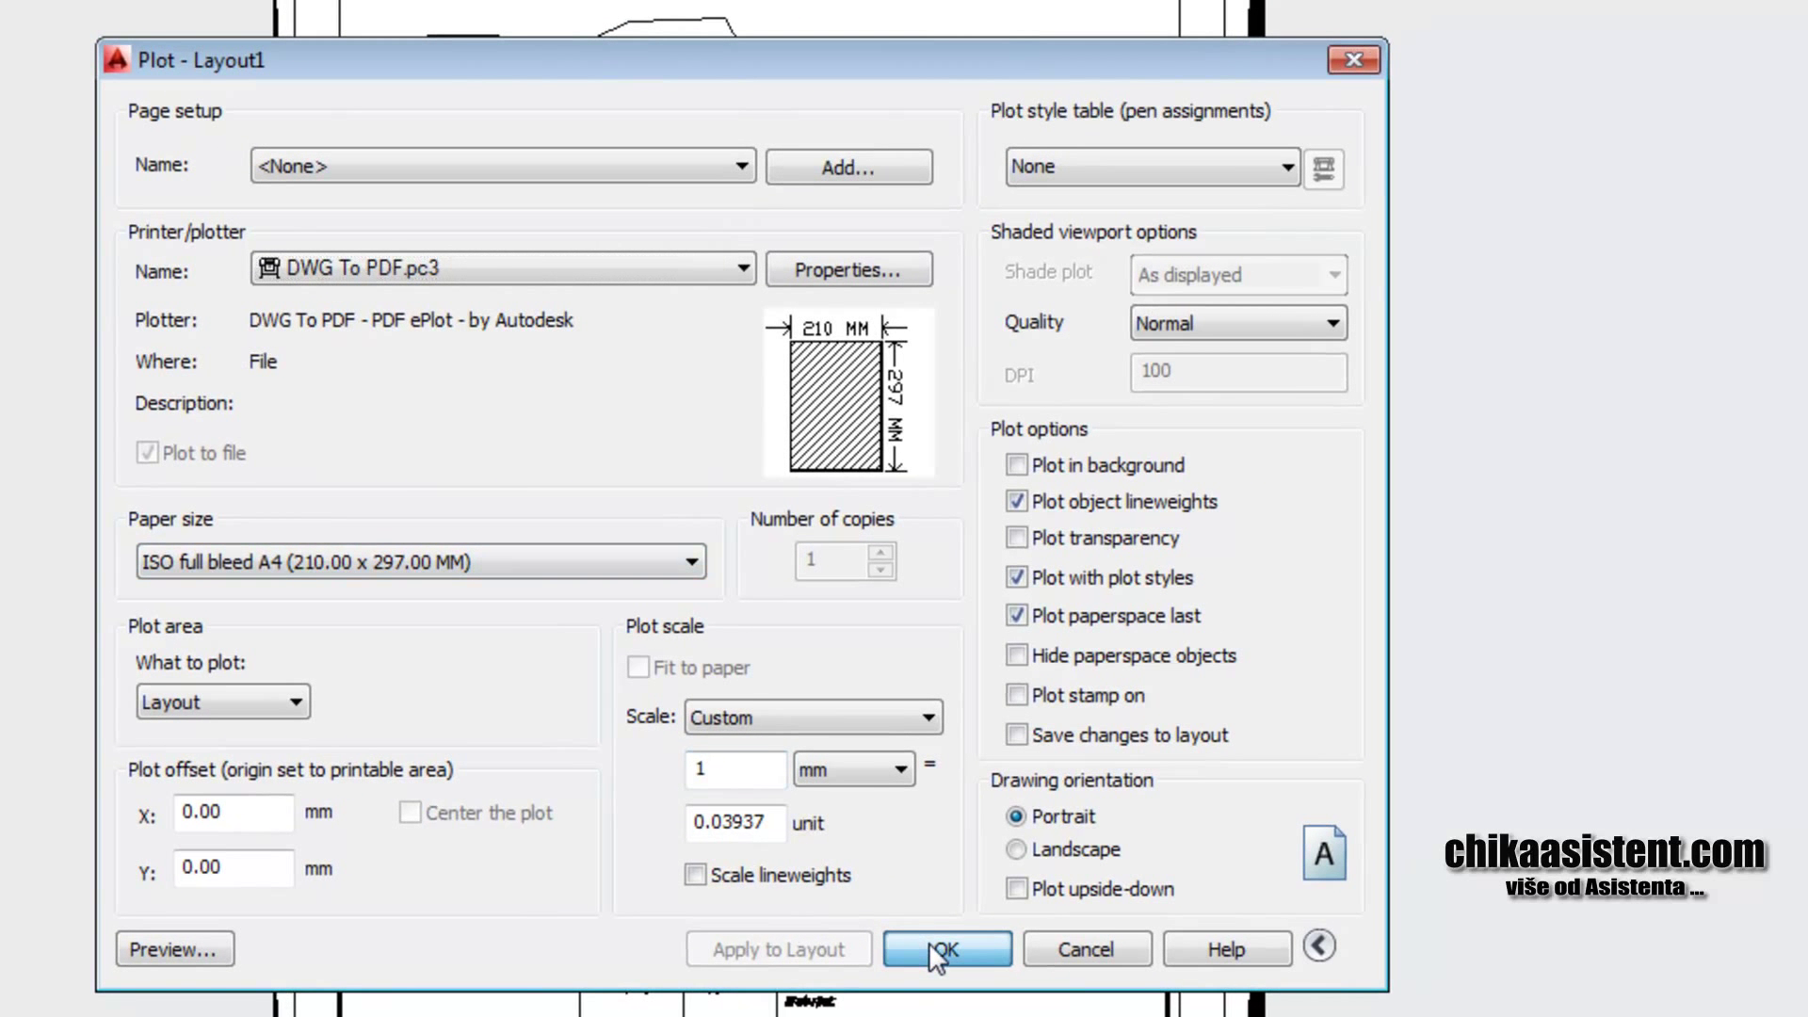
pyautogui.click(937, 952)
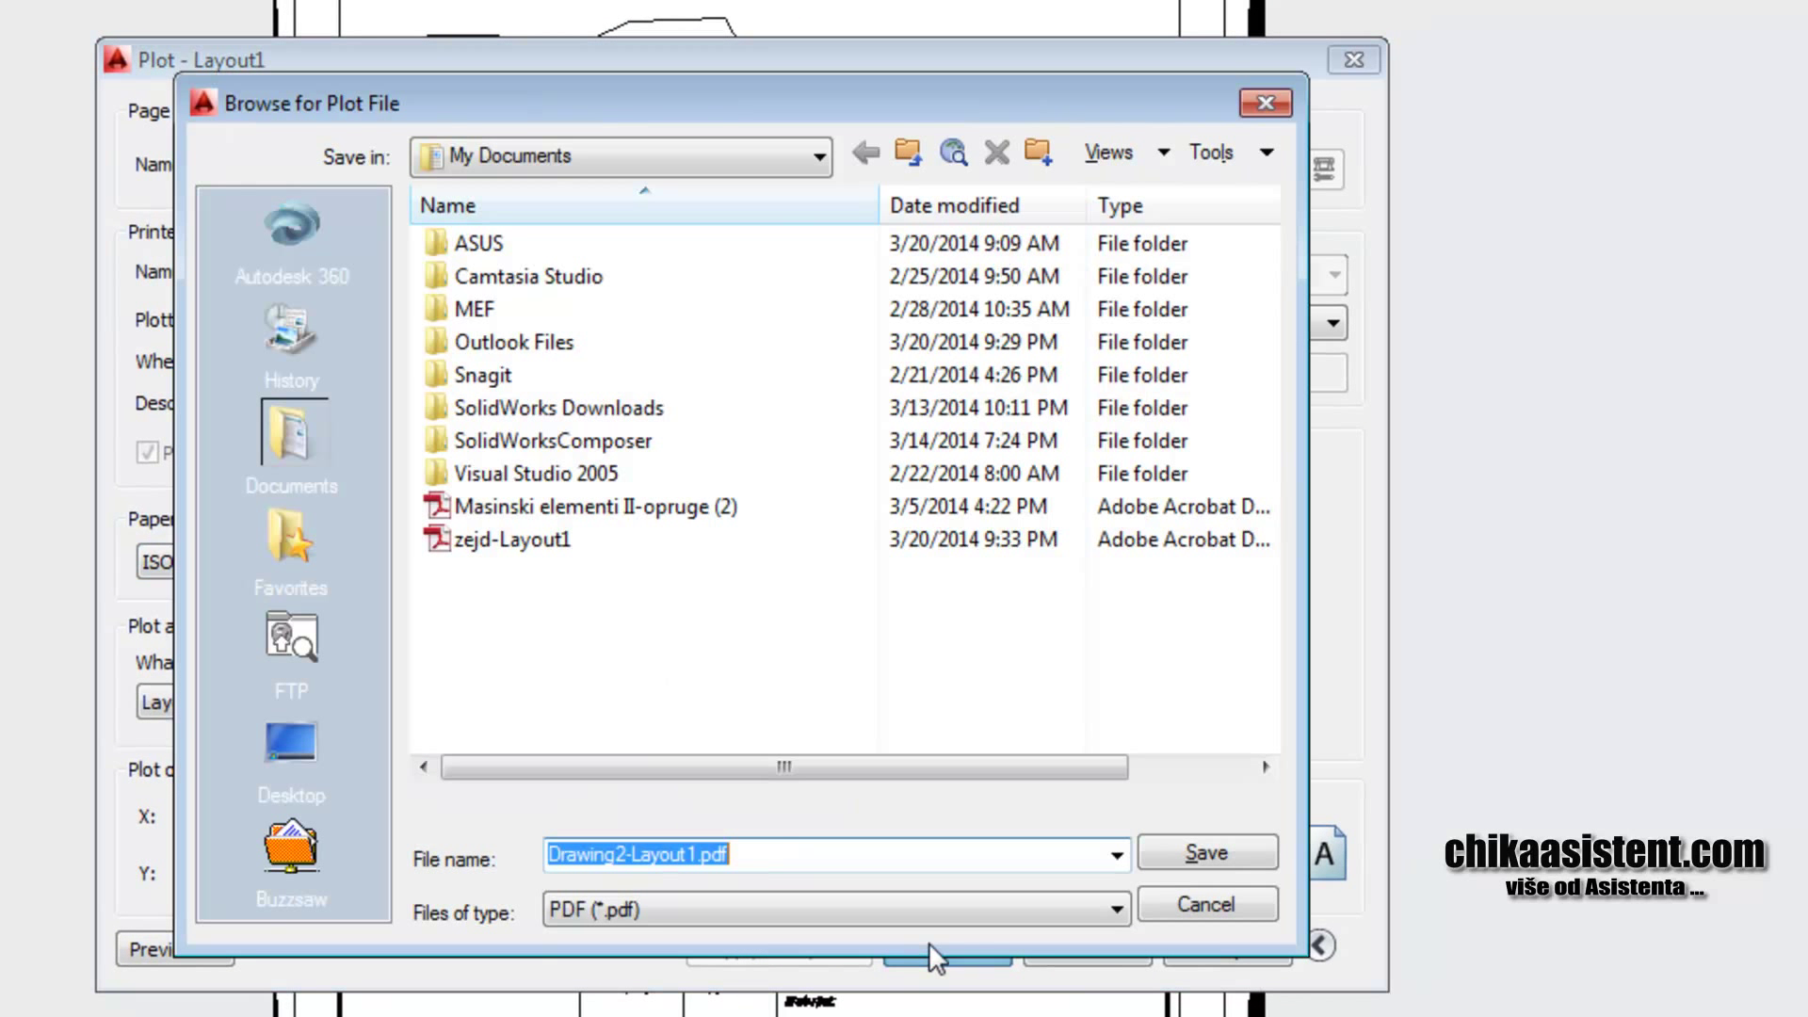
pyautogui.click(1207, 852)
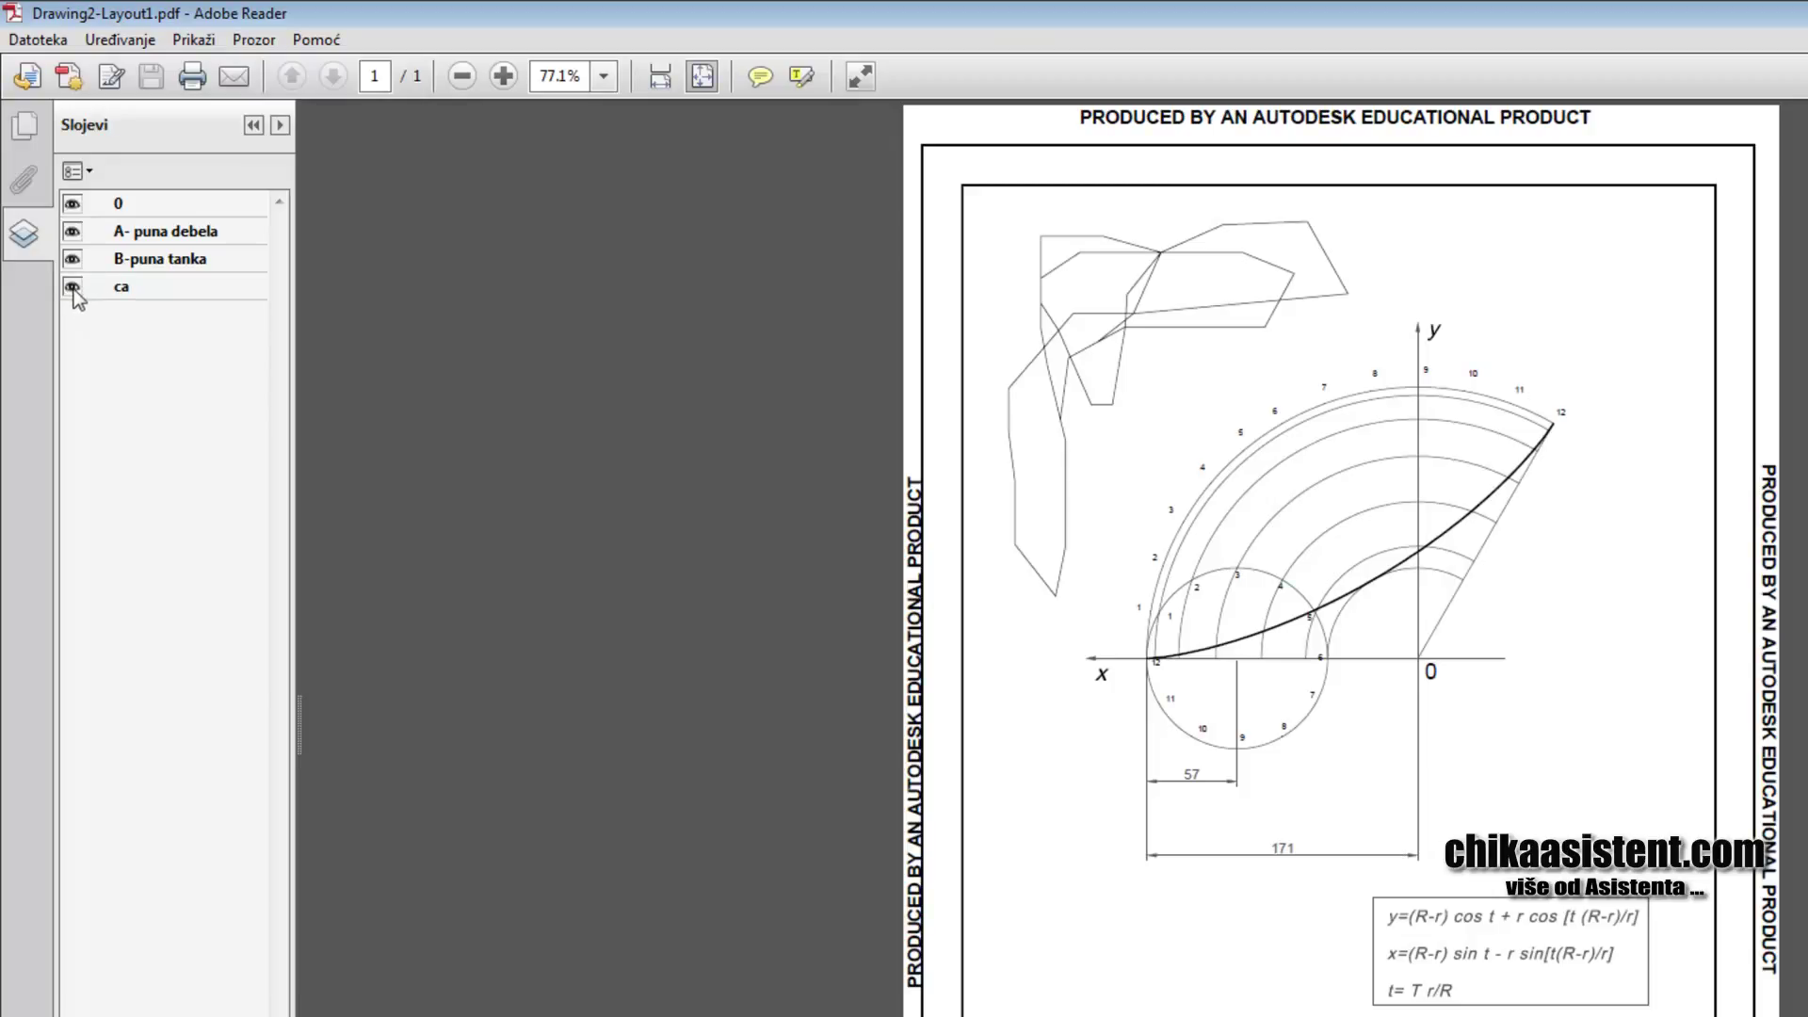
# Hide the PDF's ca layer, then shrink and move the Reader window aside to reveal AutoCAD
pyautogui.click(72, 287)
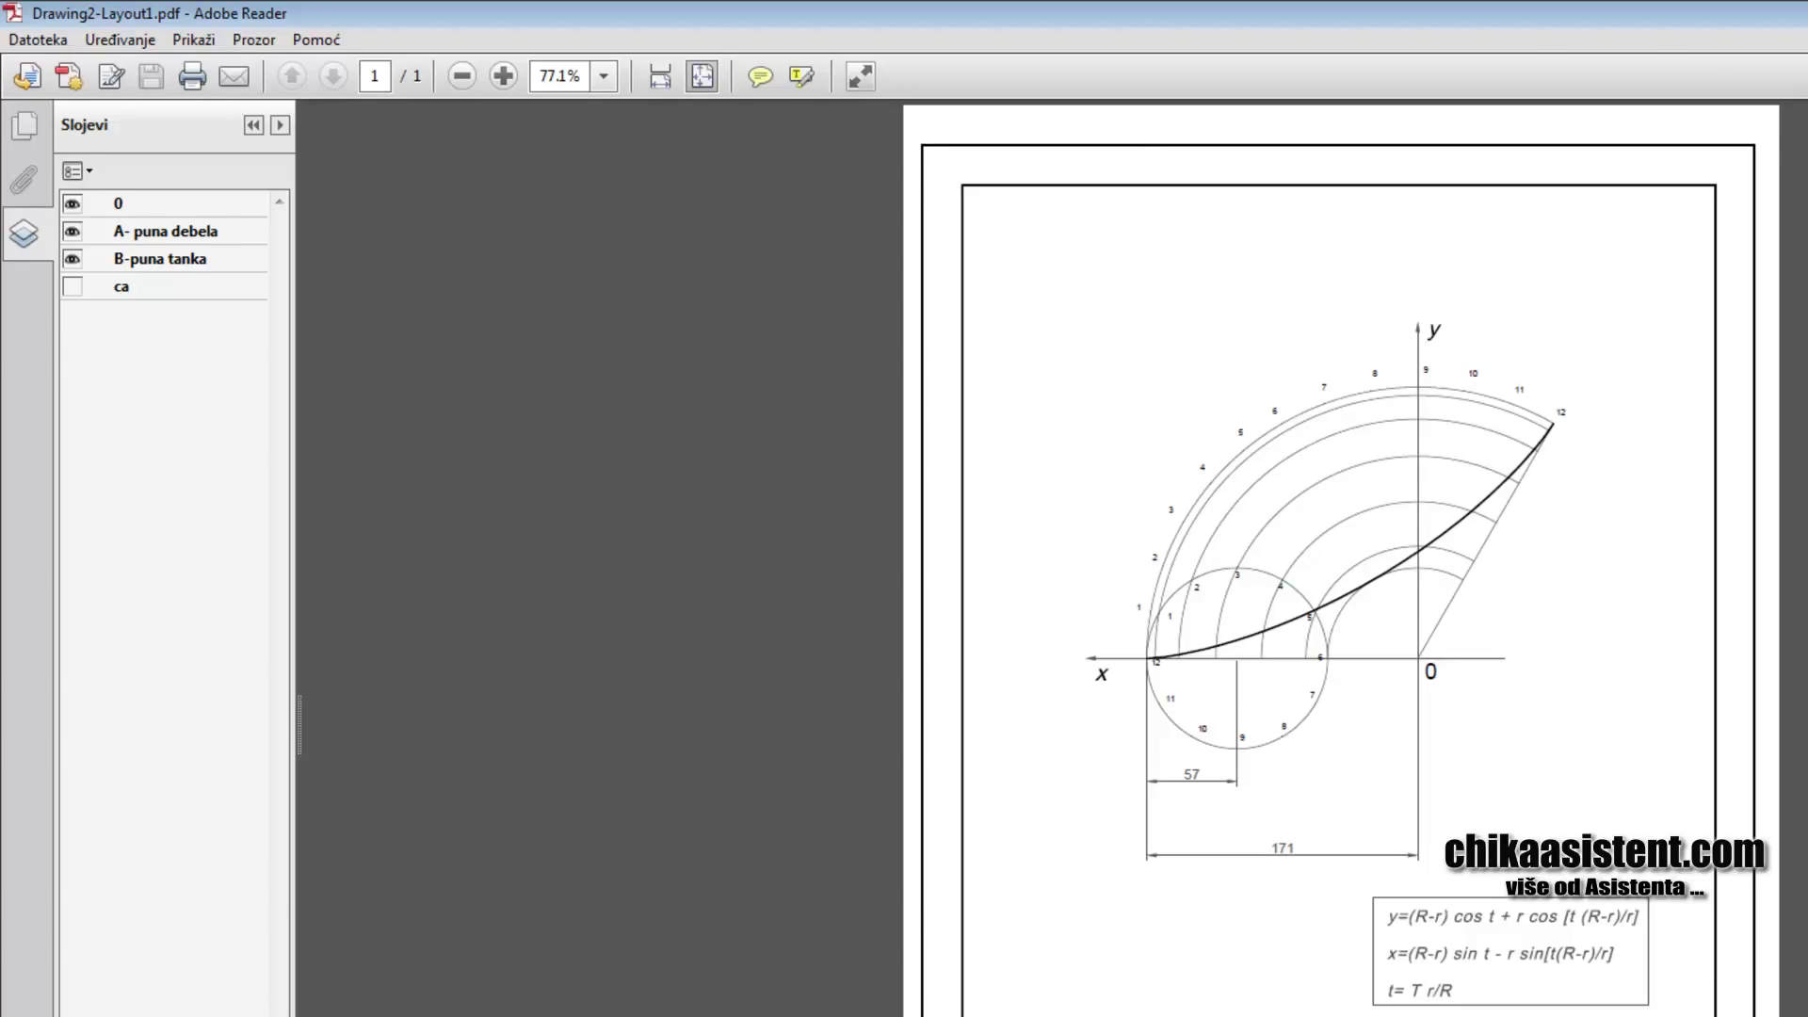
pyautogui.press('super+Down')
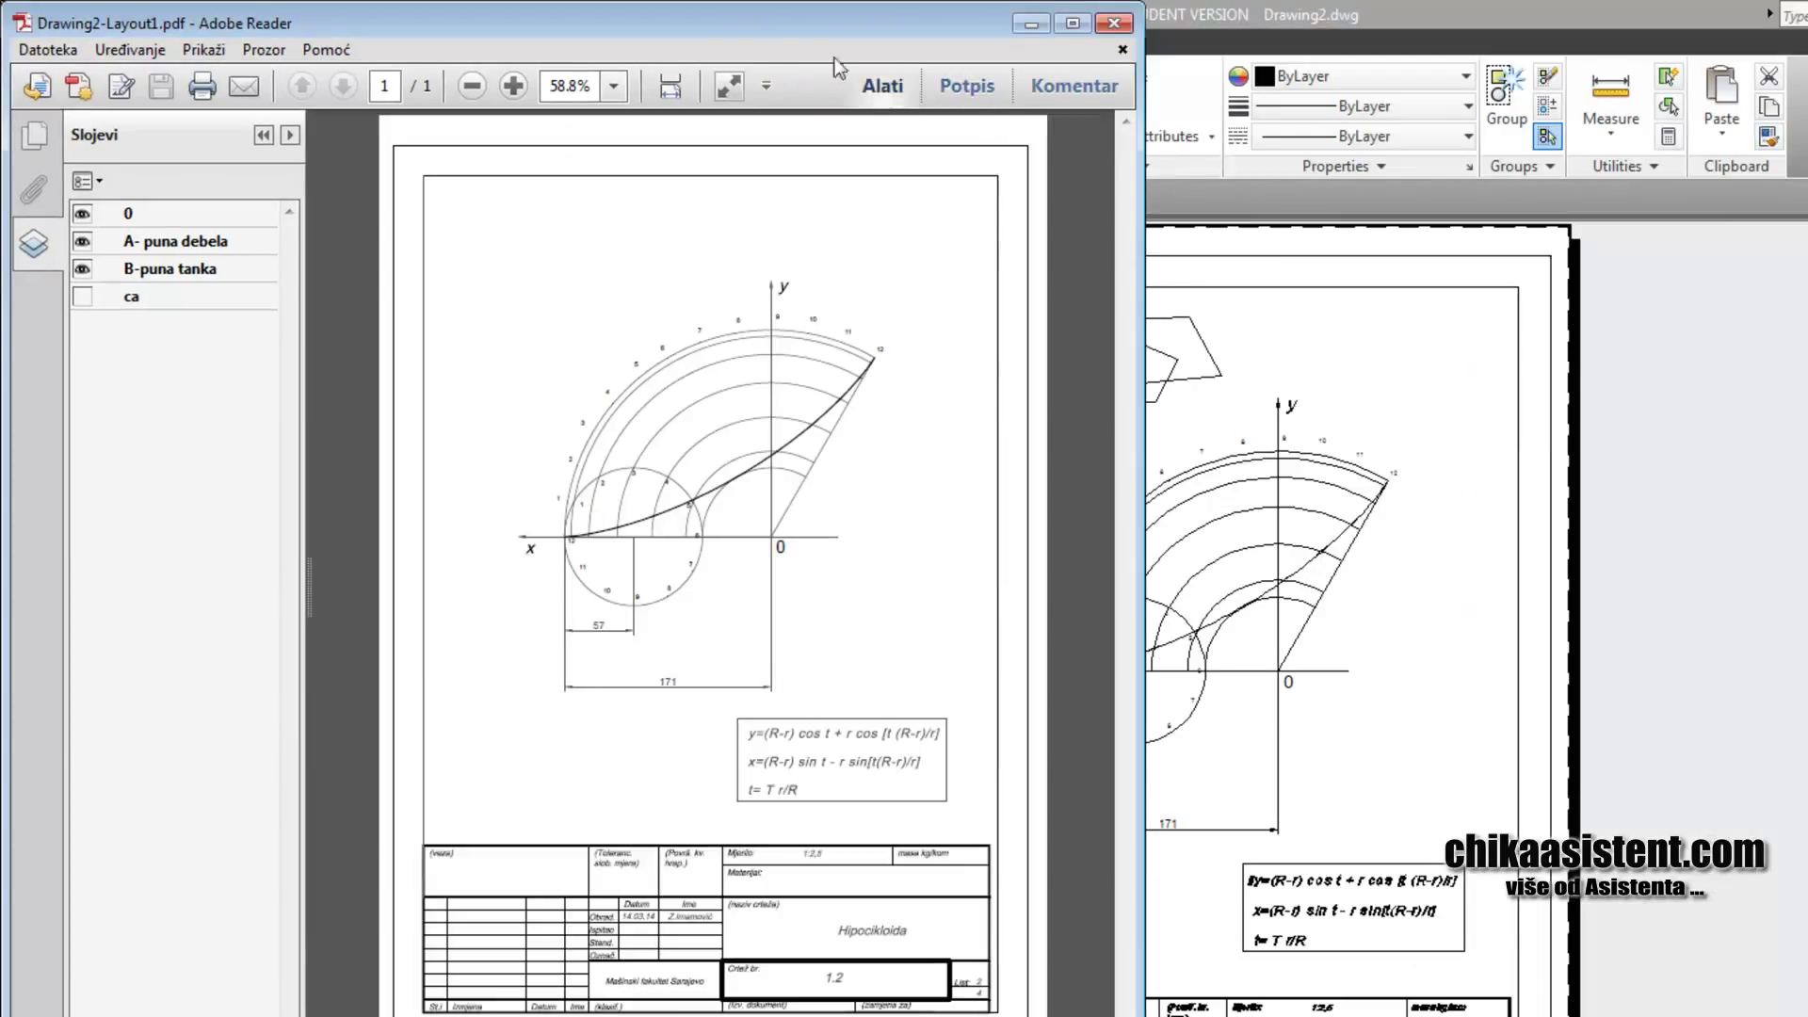
pyautogui.moveTo(719, 31); pyautogui.dragTo(999, 104)
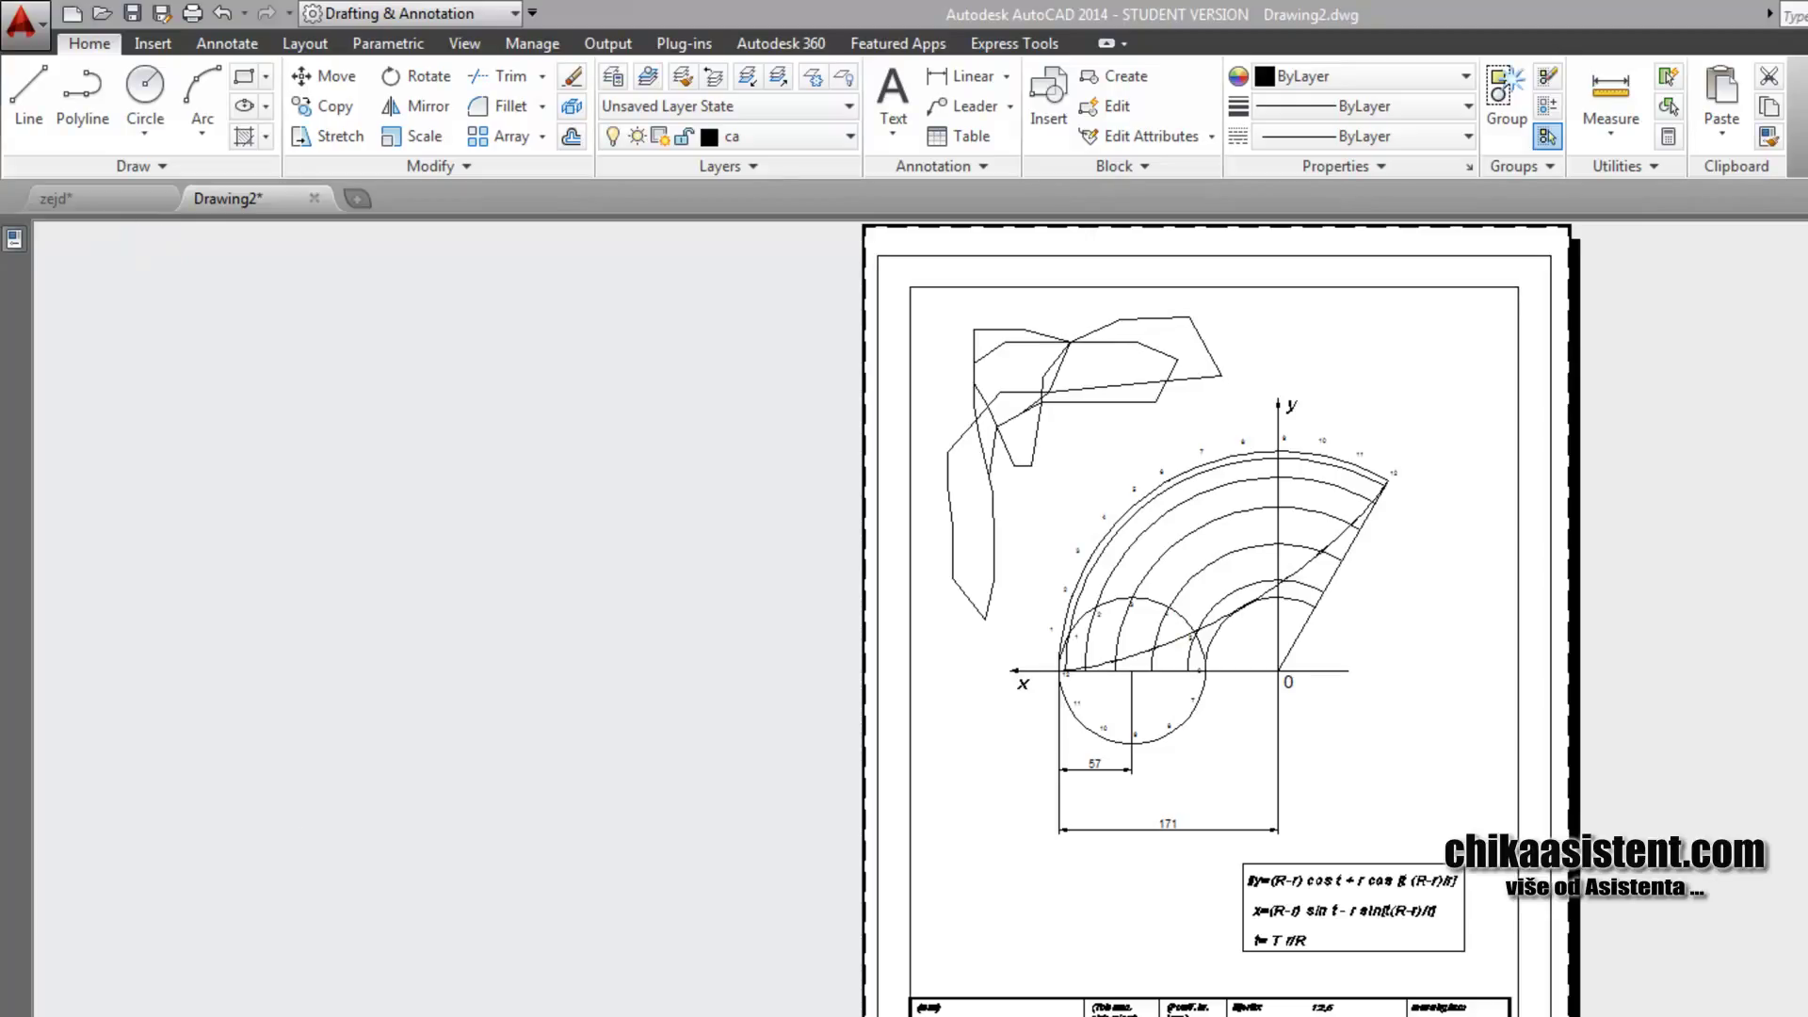
# Switch to the zejd drawing and export it with DFOUT as zejd.dxf in My Documents
pyautogui.click(71, 197)
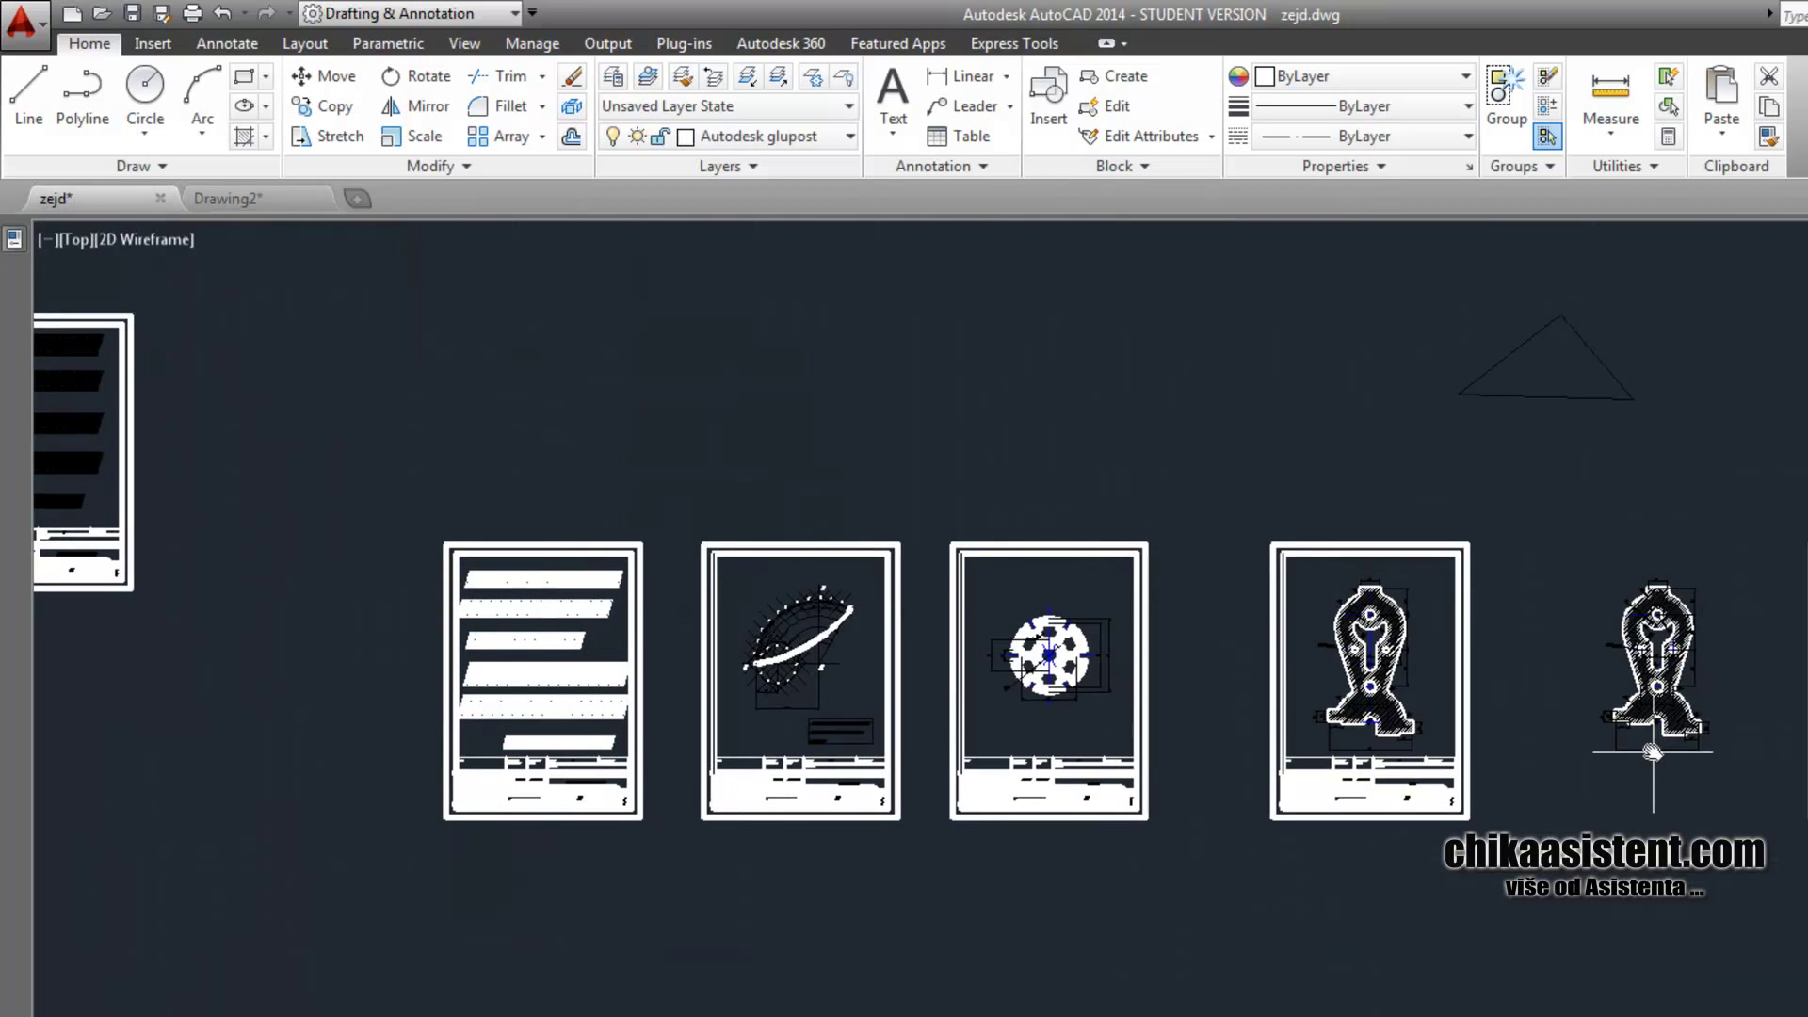
pyautogui.moveTo(1144, 748); pyautogui.dragTo(1347, 761, button='middle')
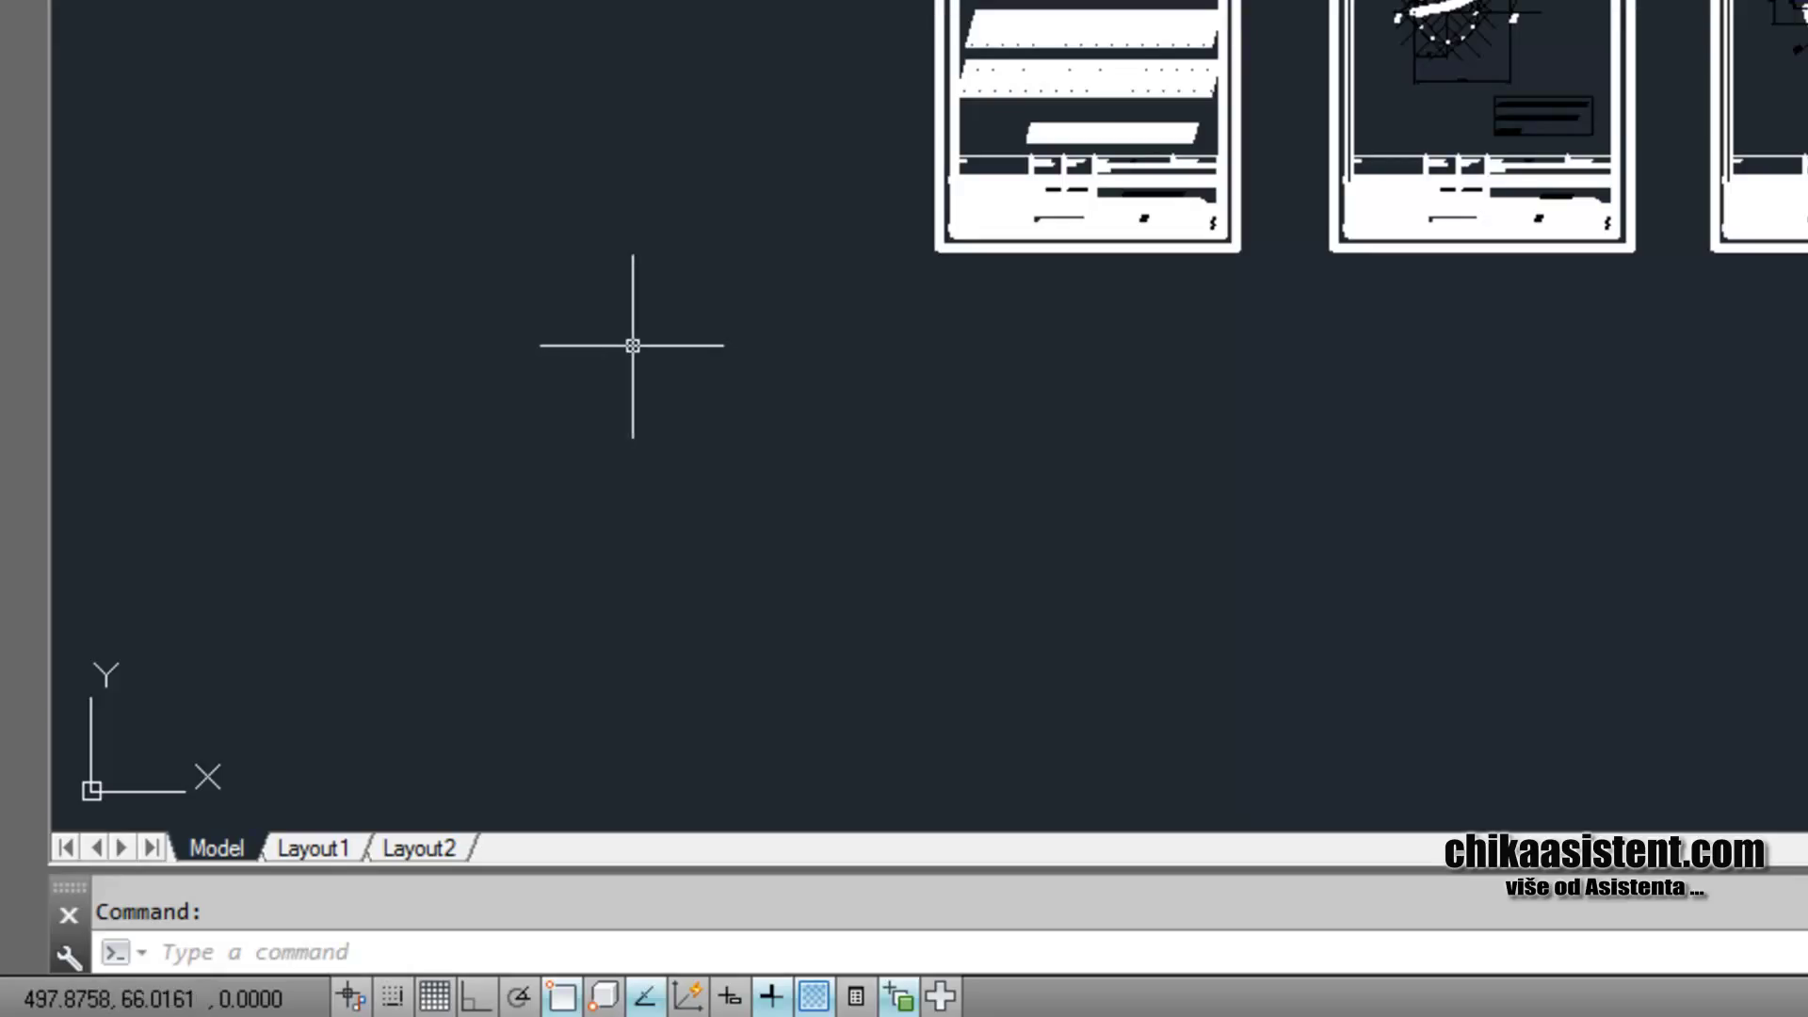
pyautogui.write('dfou')
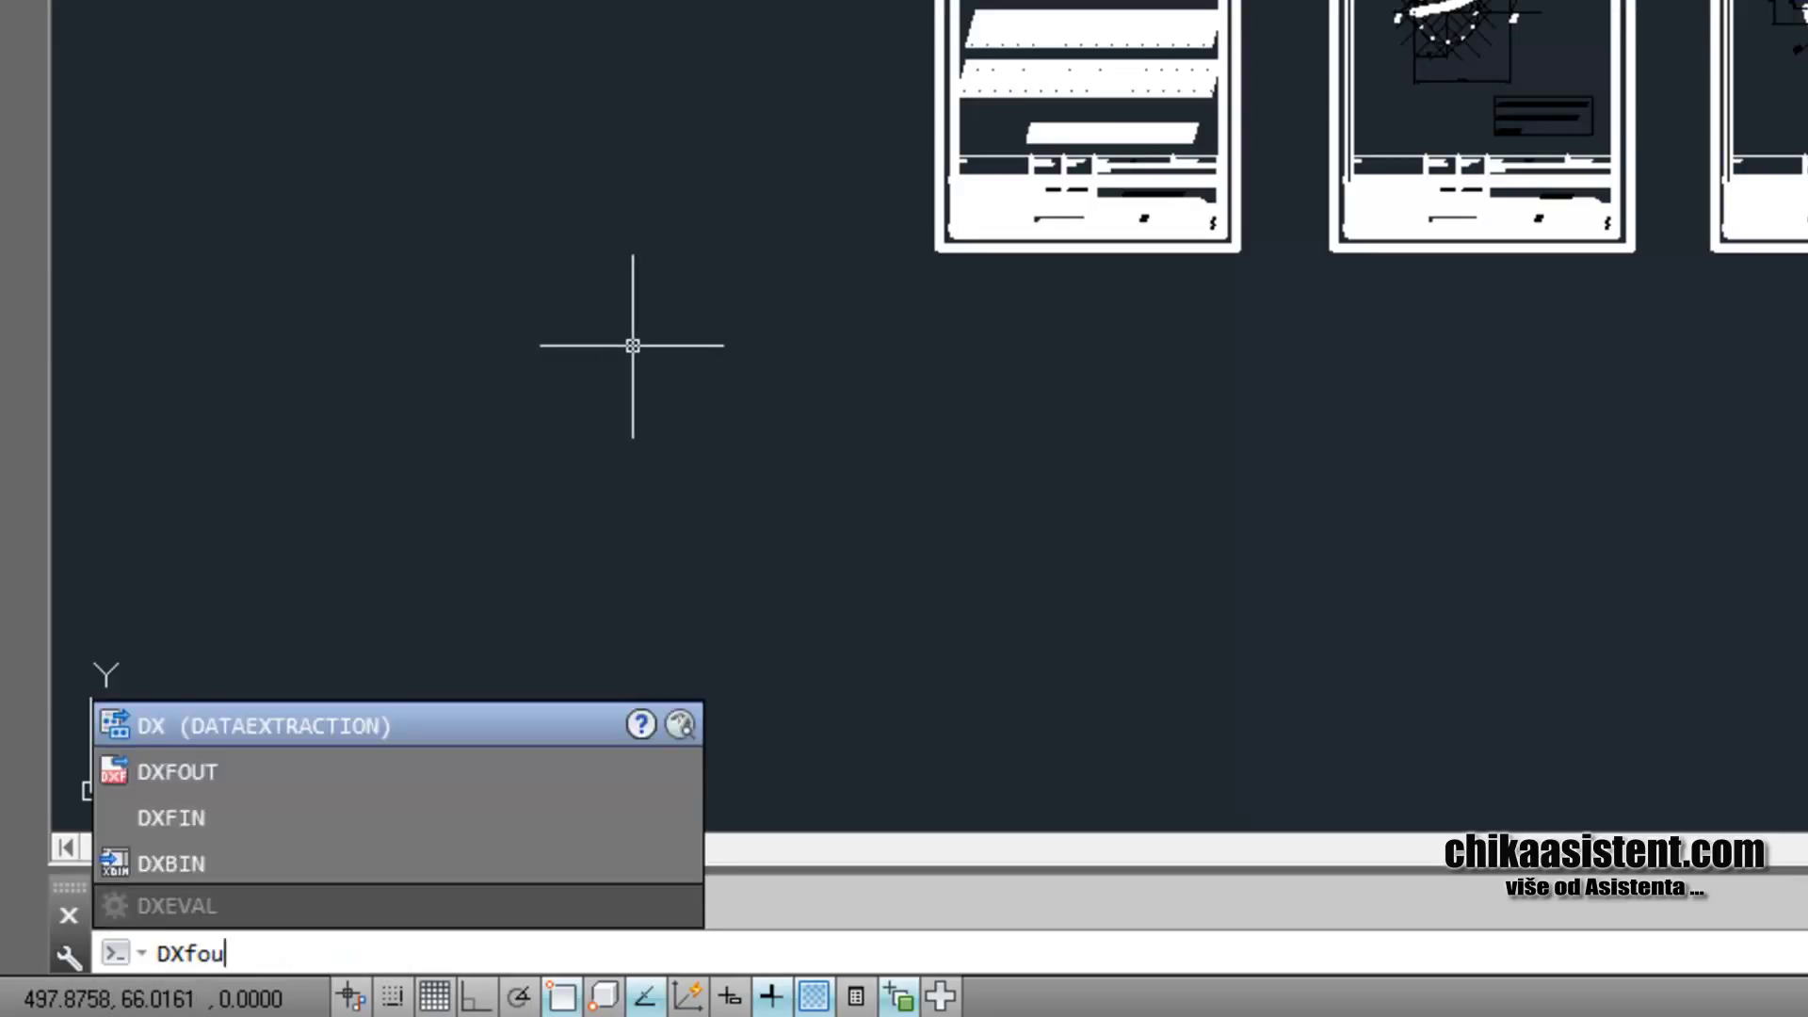
pyautogui.write('t')
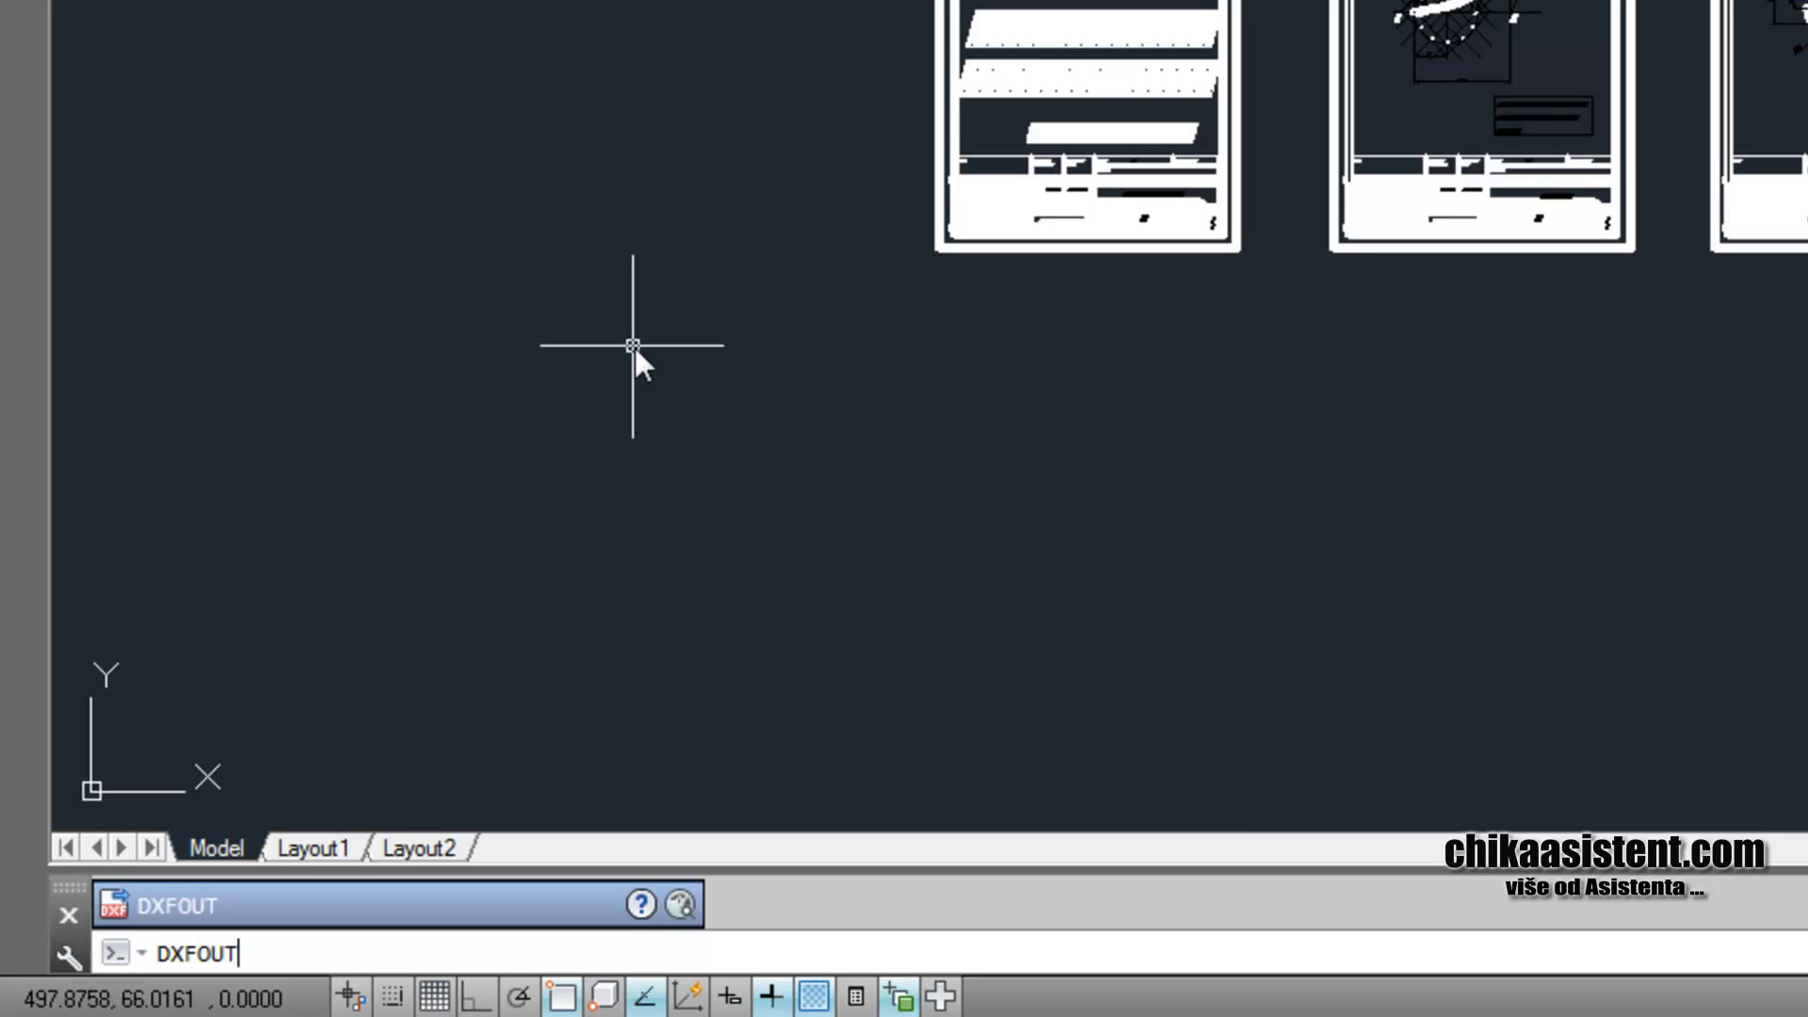
pyautogui.press('Return')
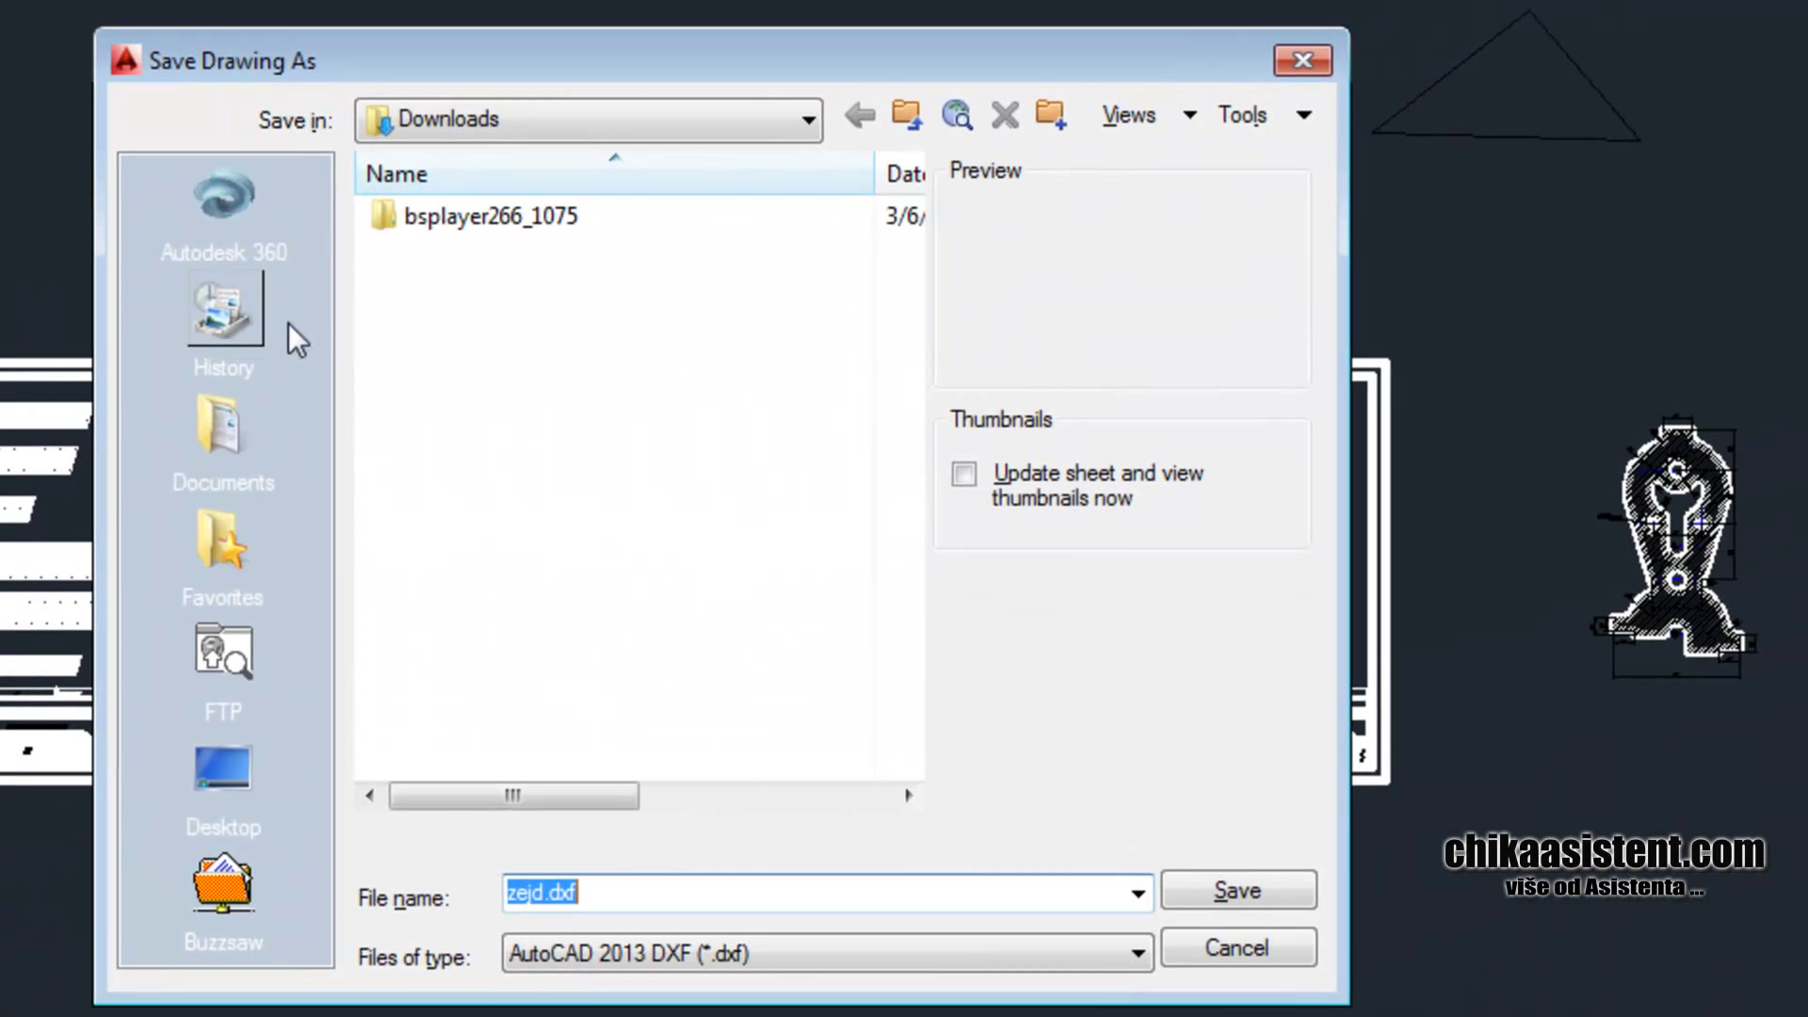
pyautogui.click(240, 440)
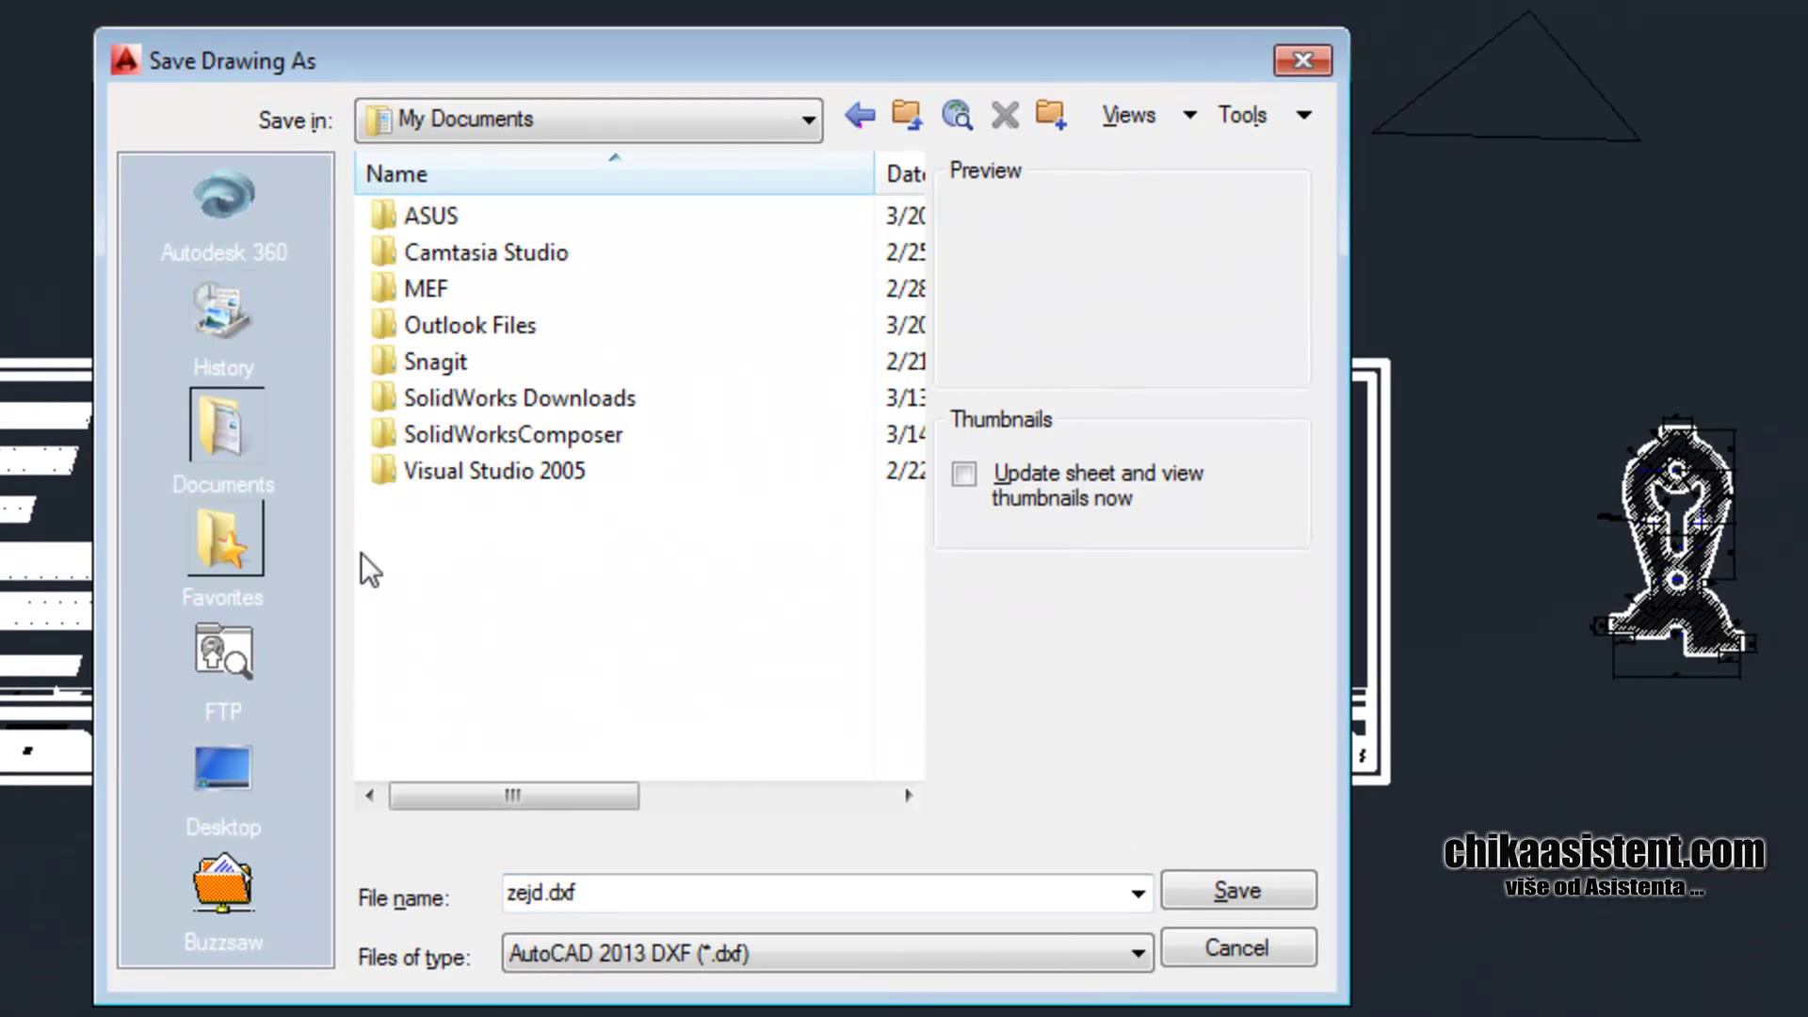
pyautogui.doubleClick(613, 892)
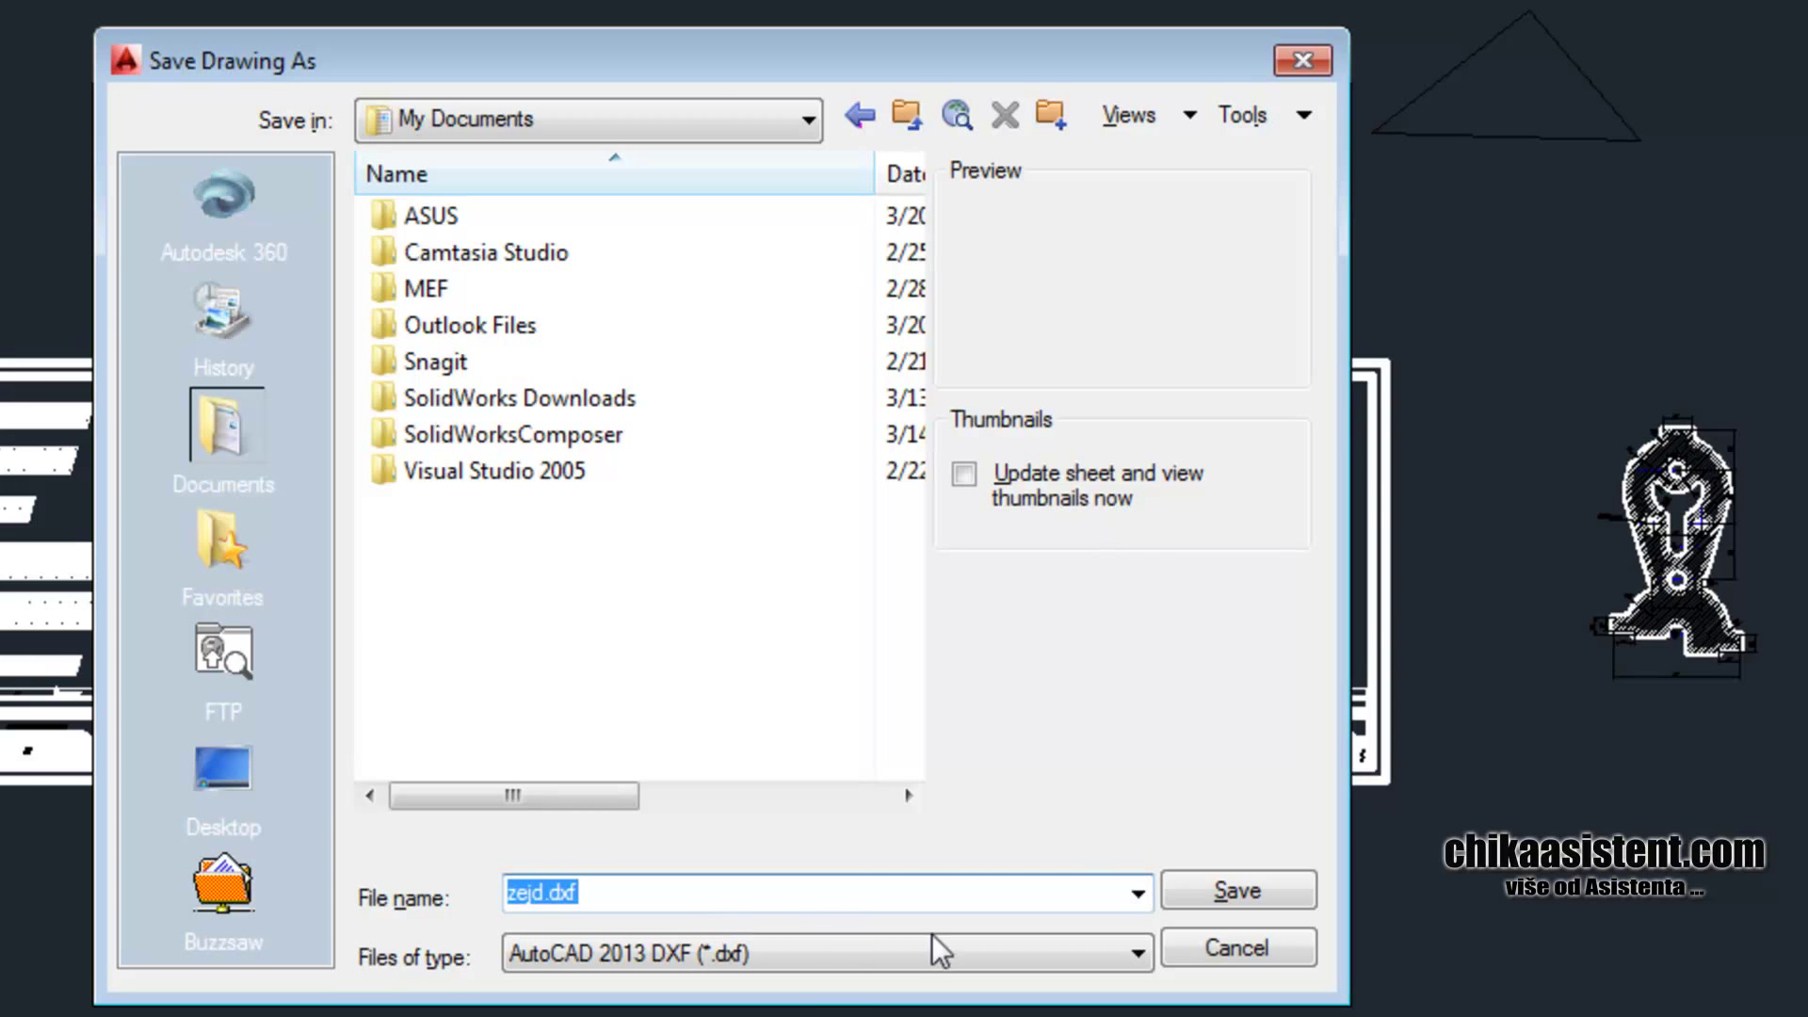
pyautogui.click(1214, 889)
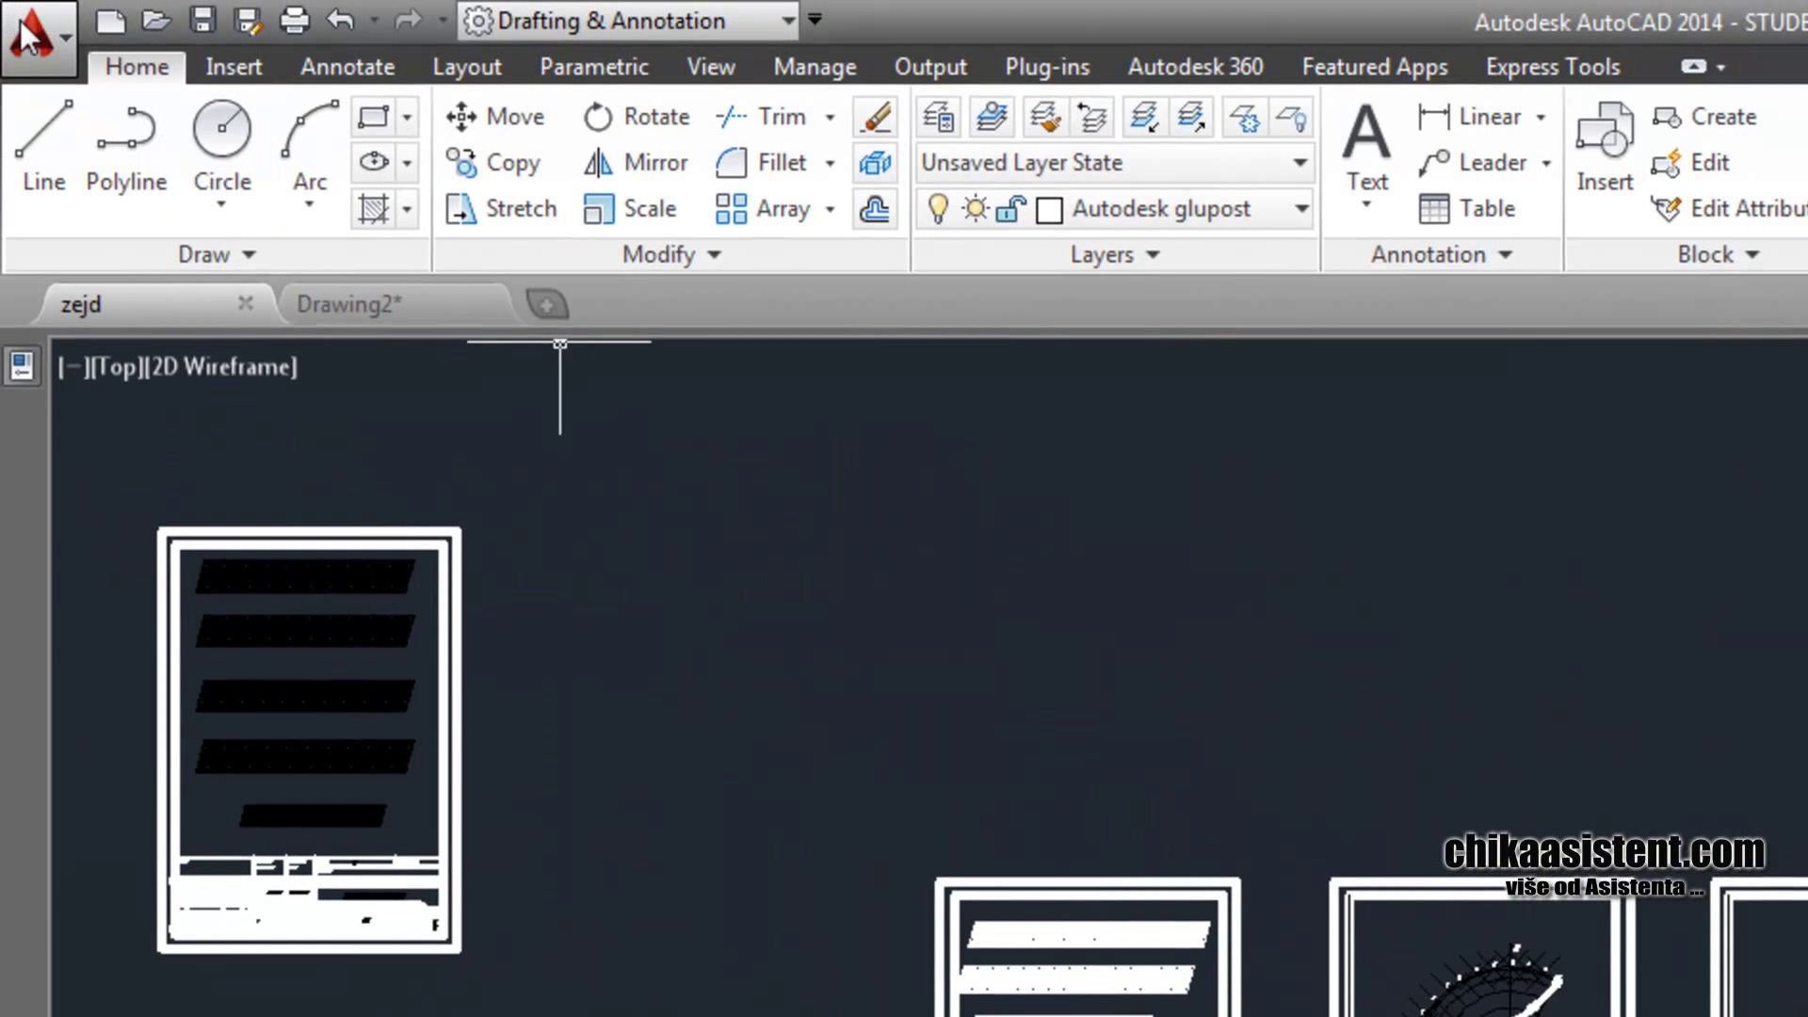
# Open the exported zejd DXF file from My Documents
pyautogui.click(33, 33)
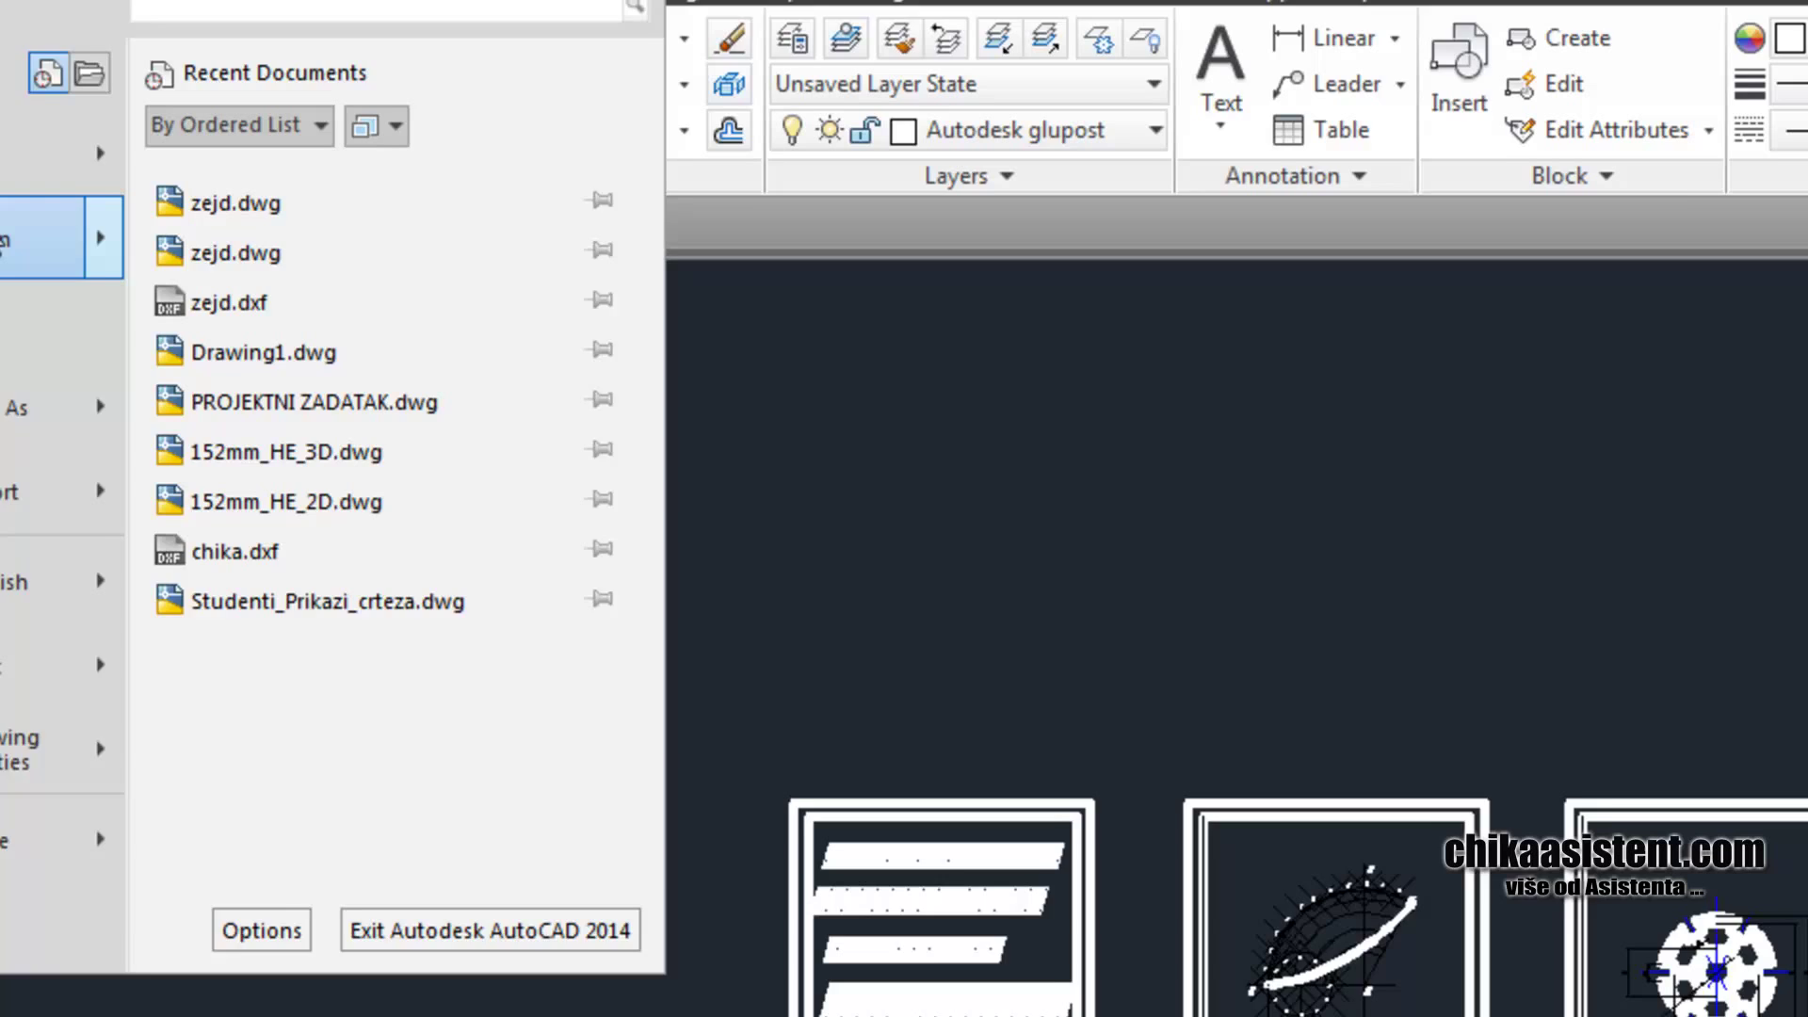
pyautogui.click(43, 237)
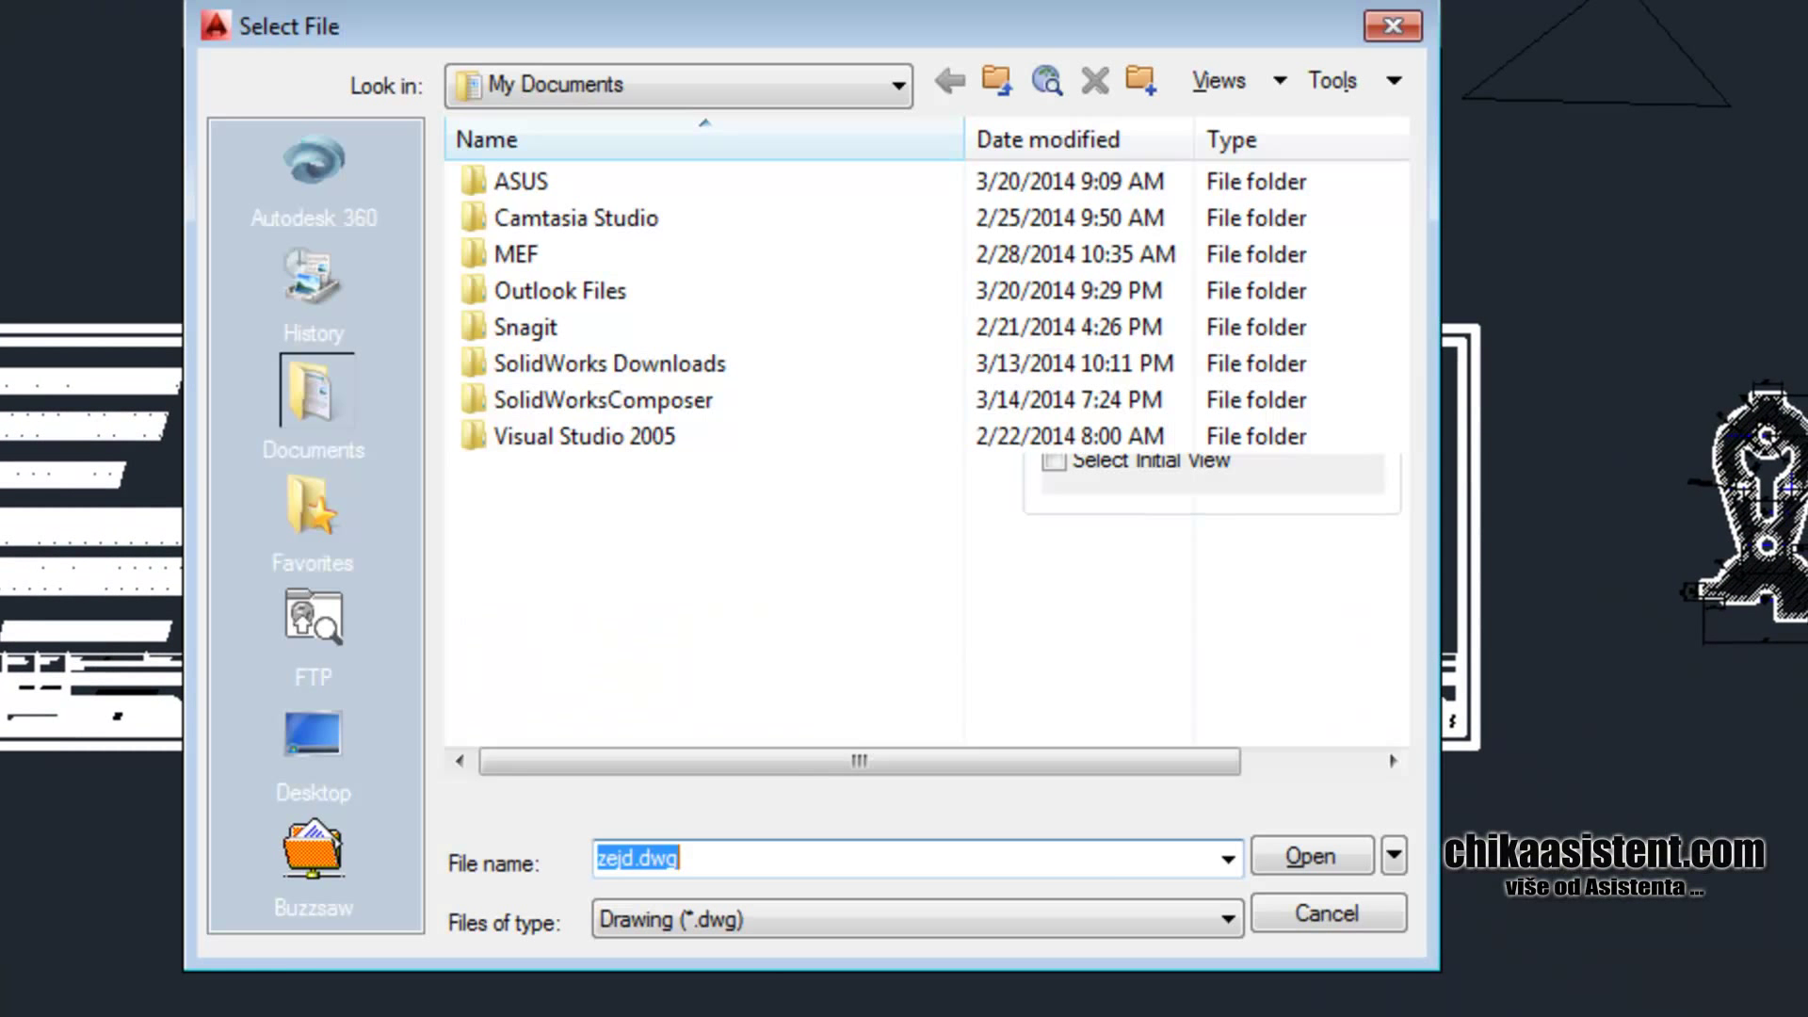
pyautogui.click(666, 921)
pyautogui.click(648, 1003)
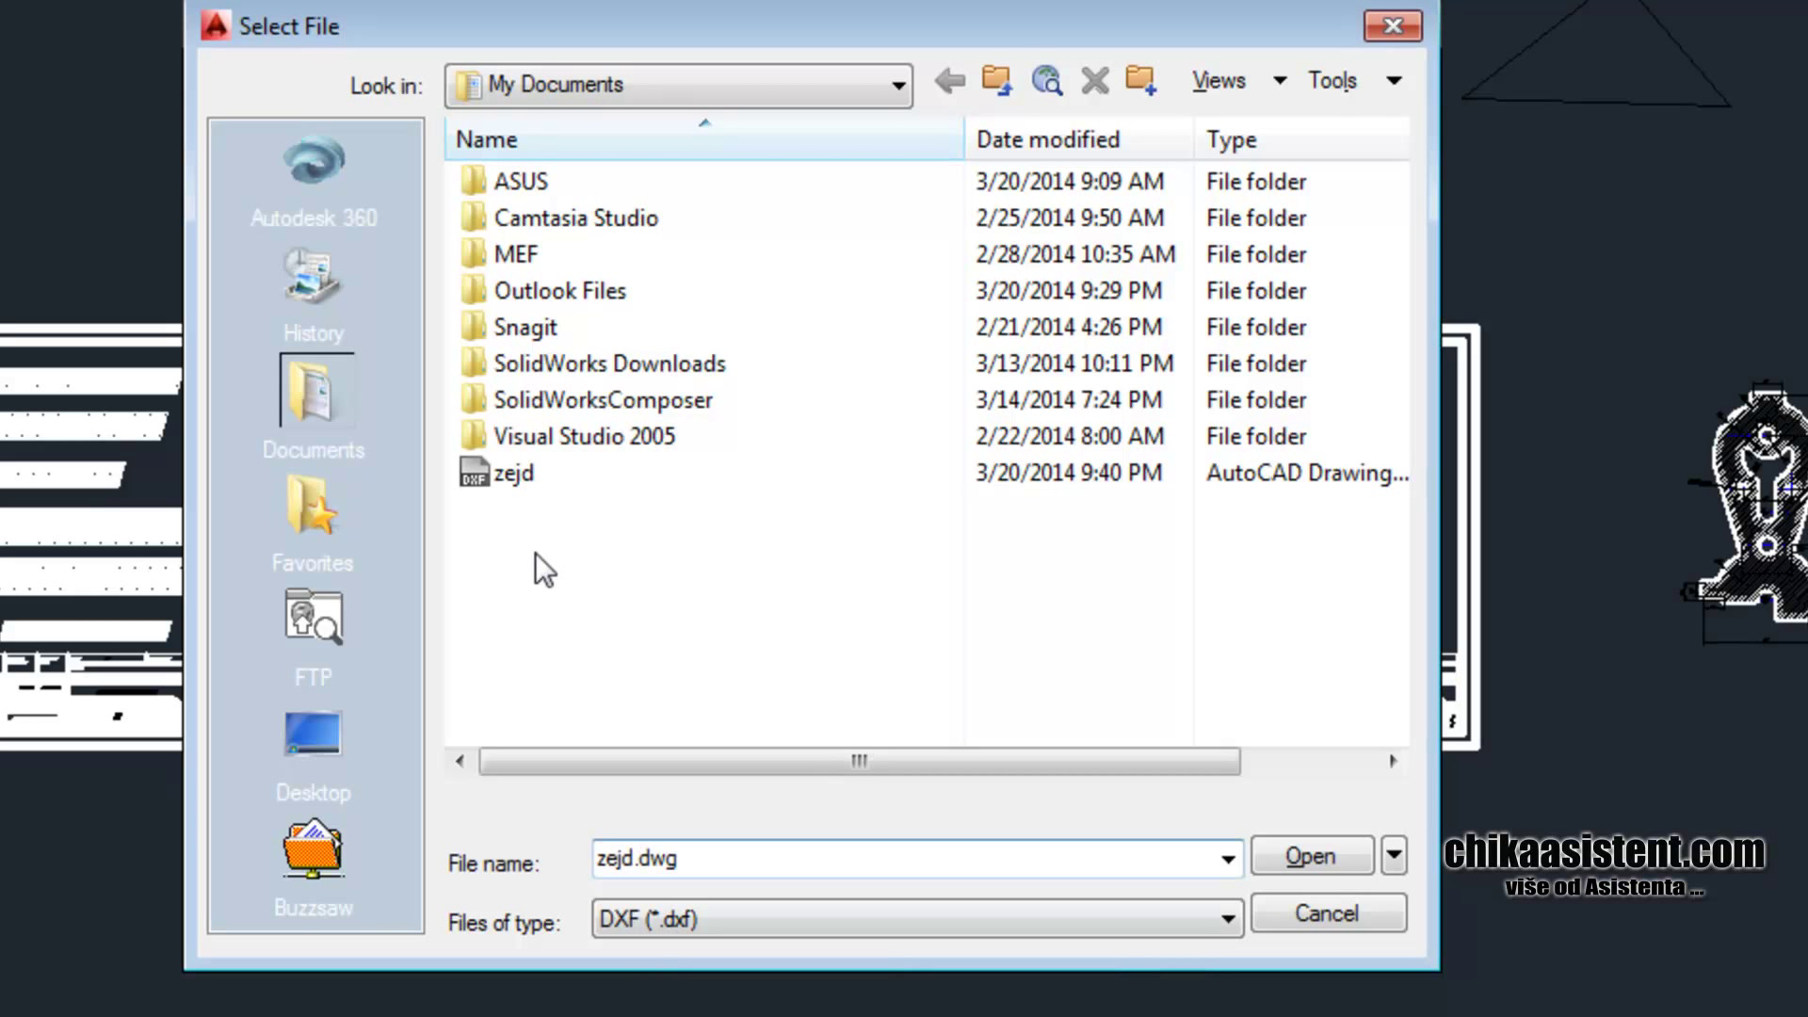
pyautogui.doubleClick(488, 466)
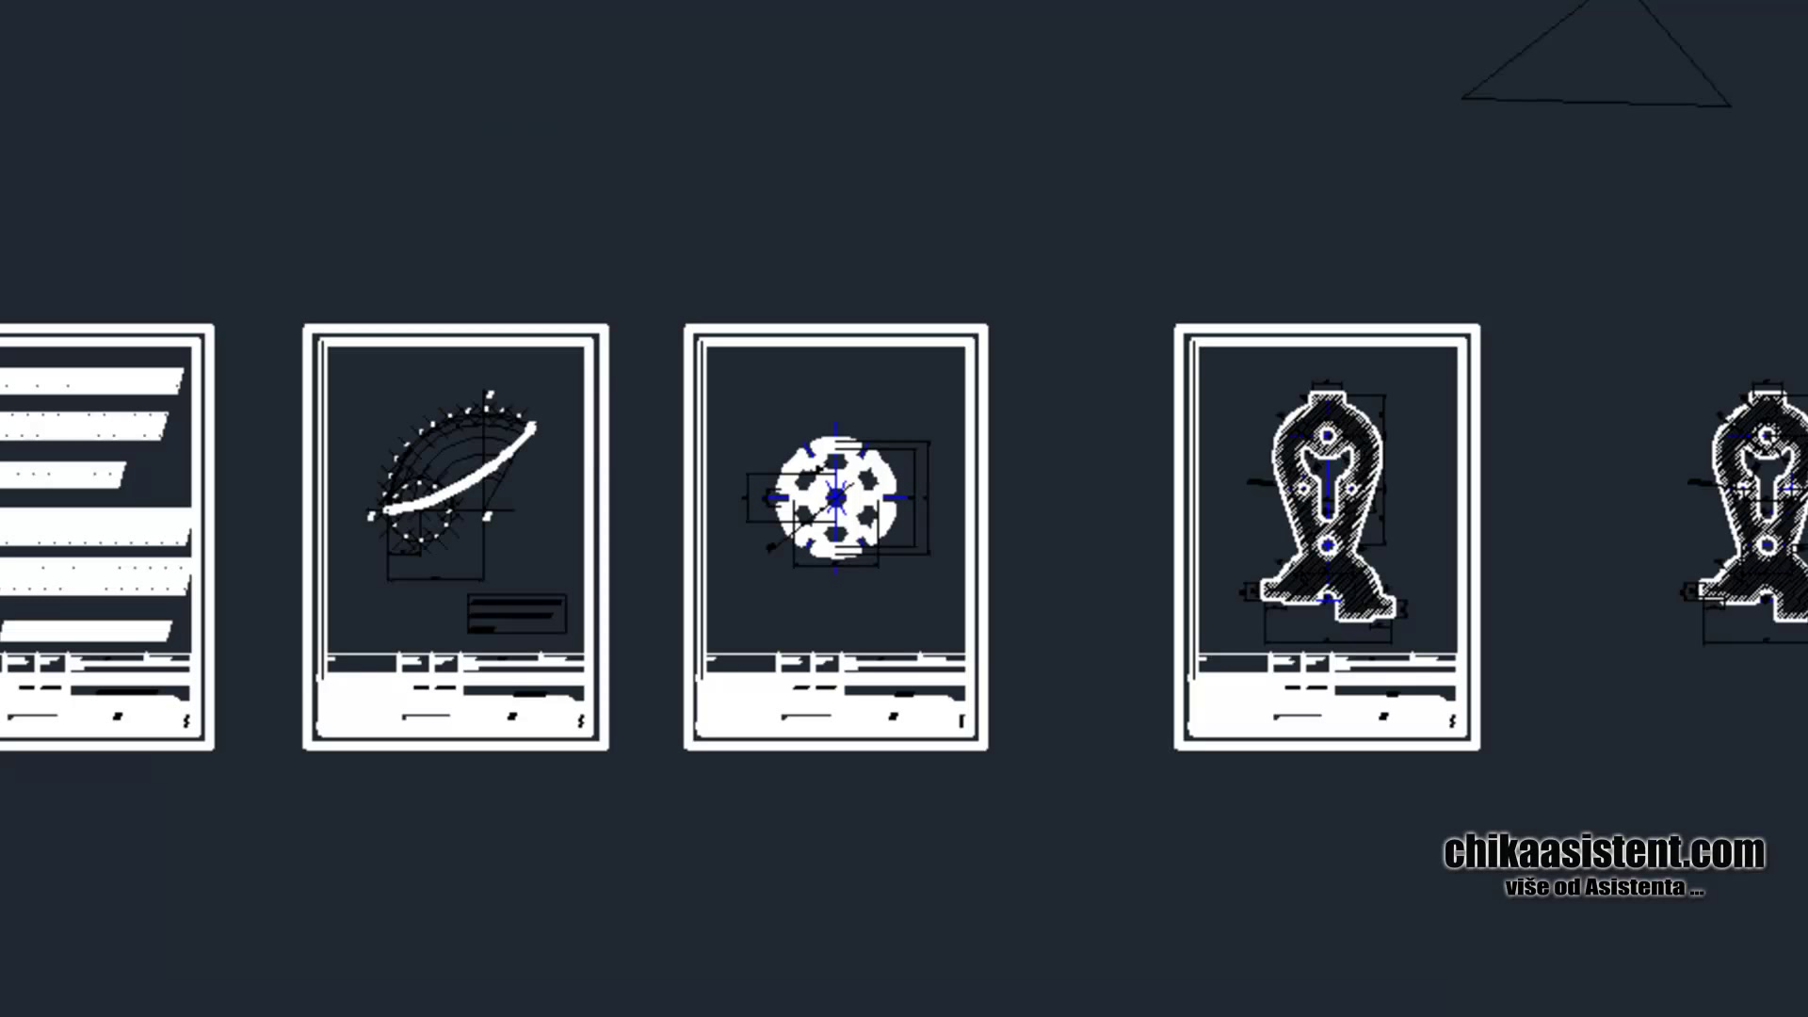
pyautogui.moveTo(469, 431); pyautogui.dragTo(116, 469, button='middle')
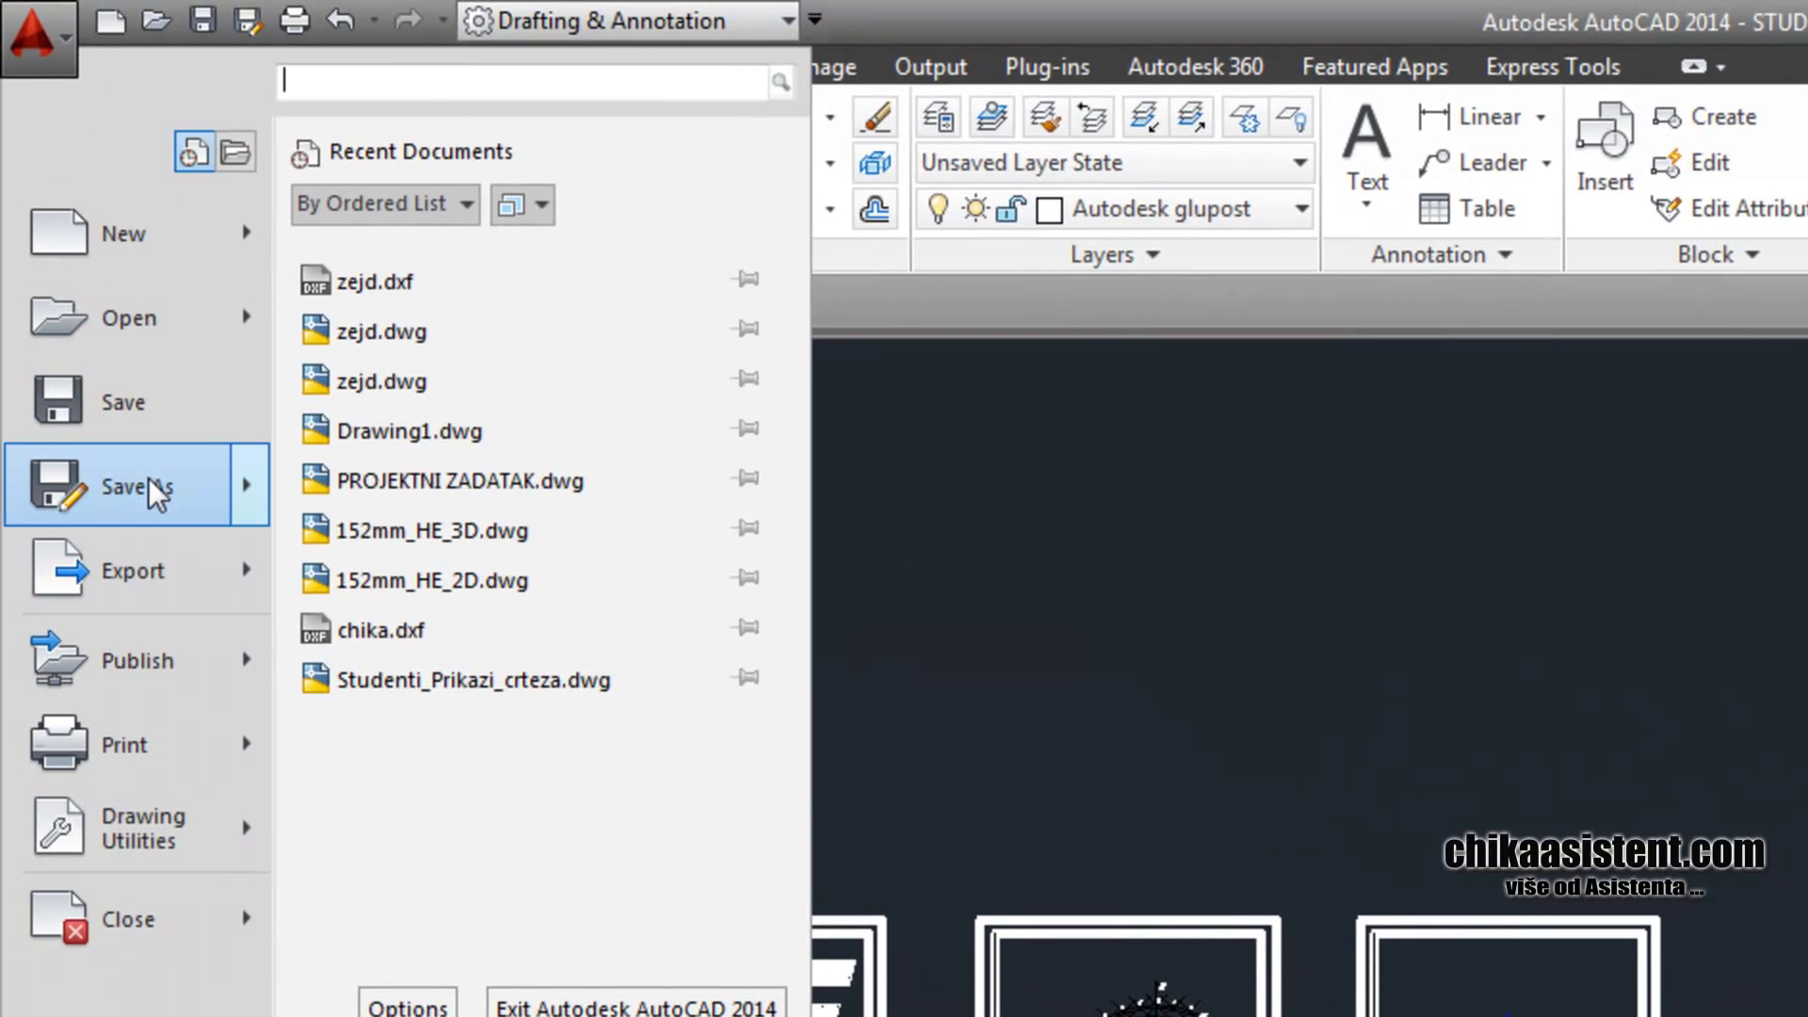
# Save it as zejd.dwg in AutoCAD 2013 Drawing format
pyautogui.click(151, 489)
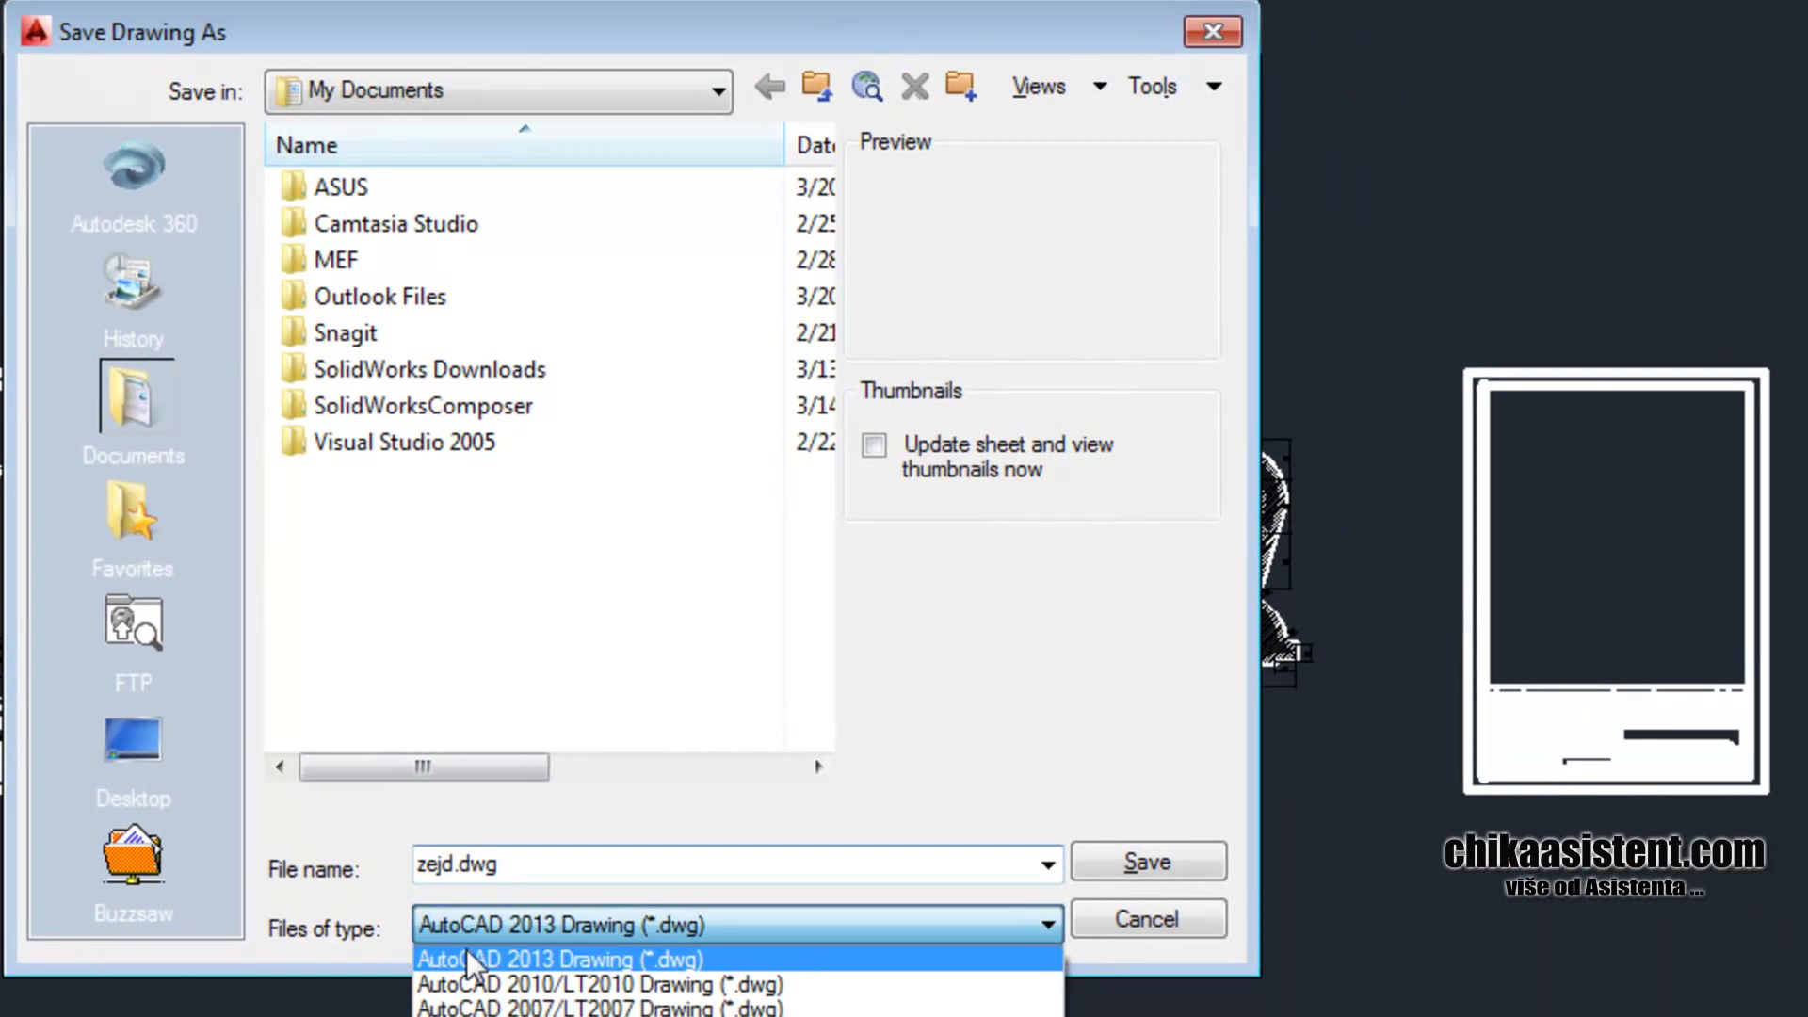
pyautogui.click(483, 951)
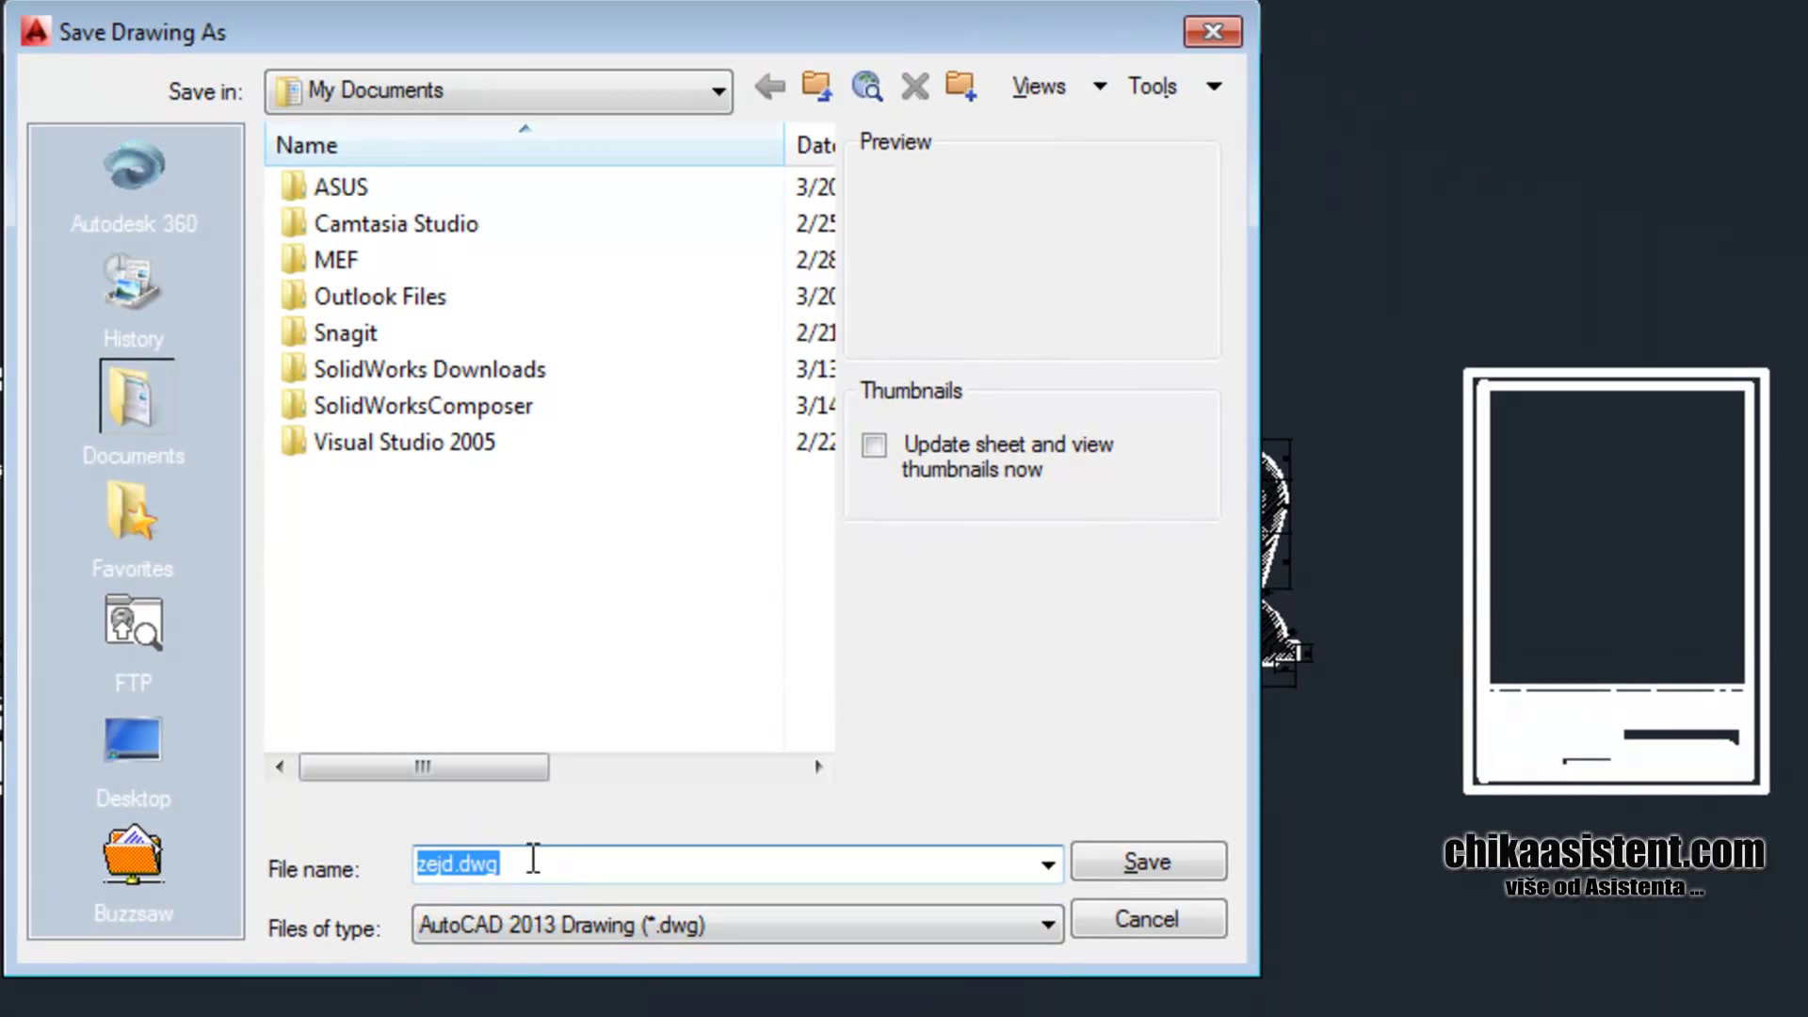
pyautogui.click(1090, 859)
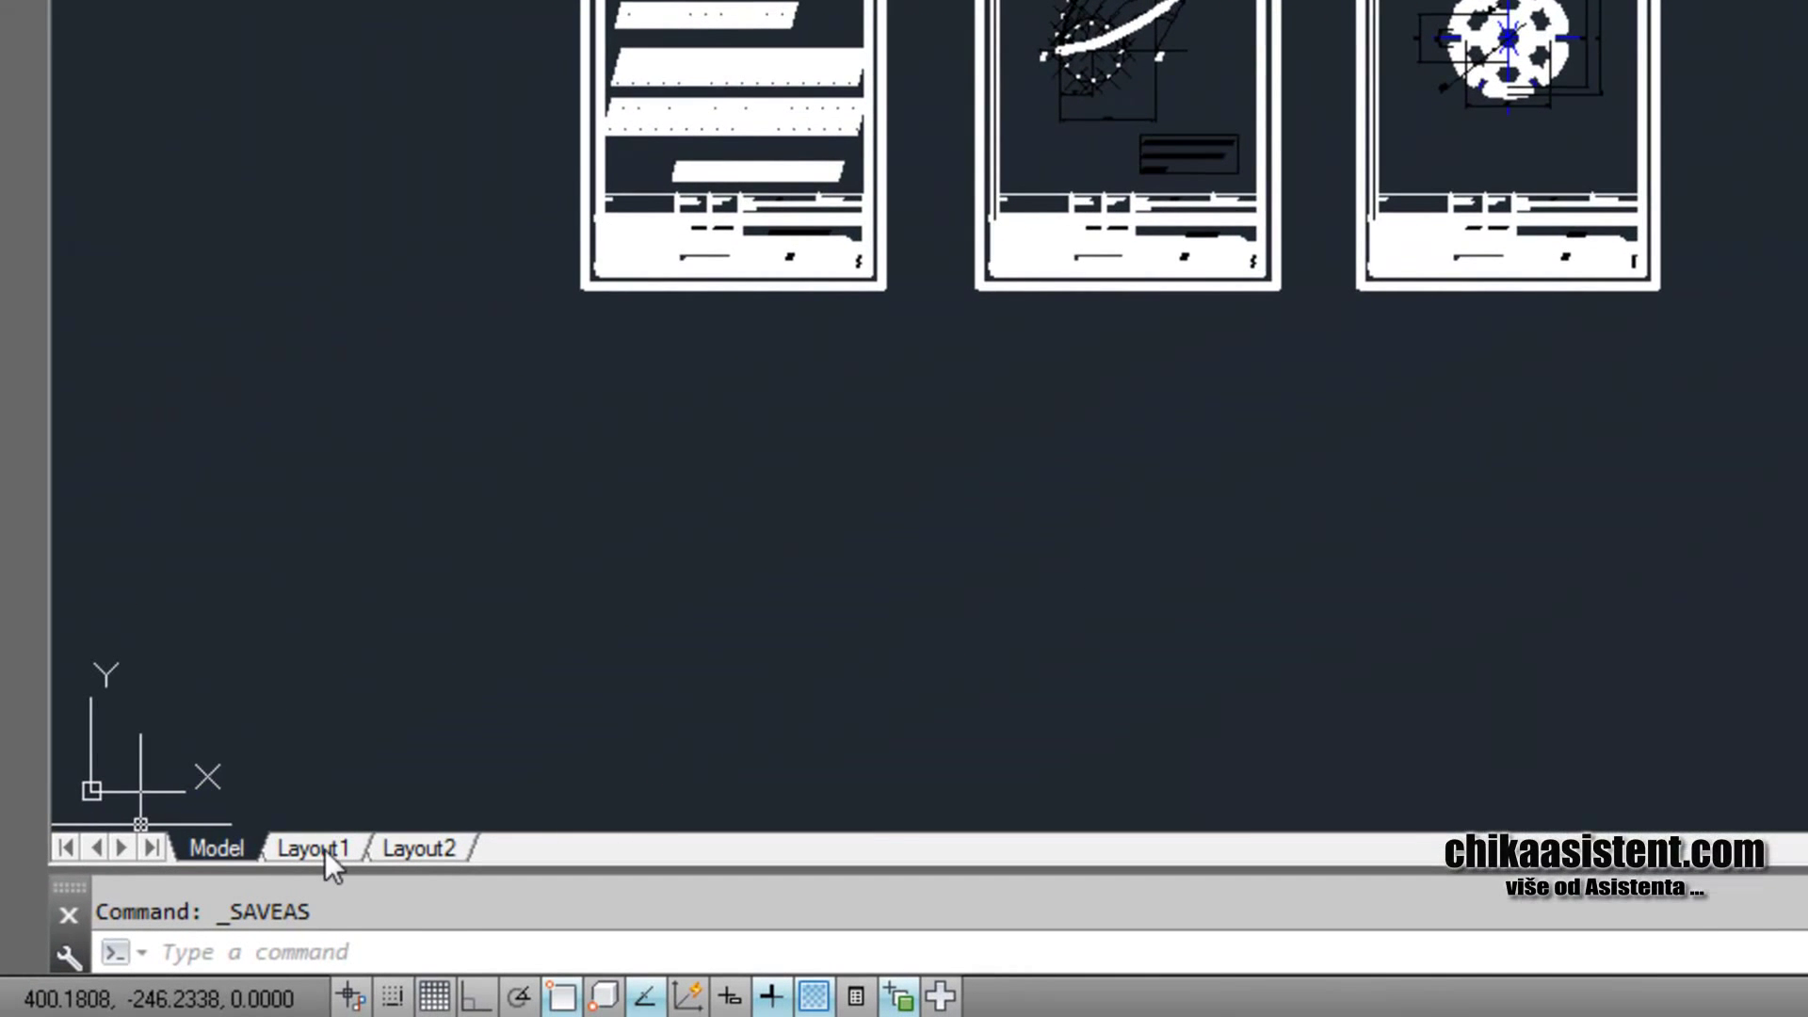
# Plot Layout1 with DWG To PDF.pc3 in portrait and save the zejd-Layout1.pdf file
pyautogui.click(324, 849)
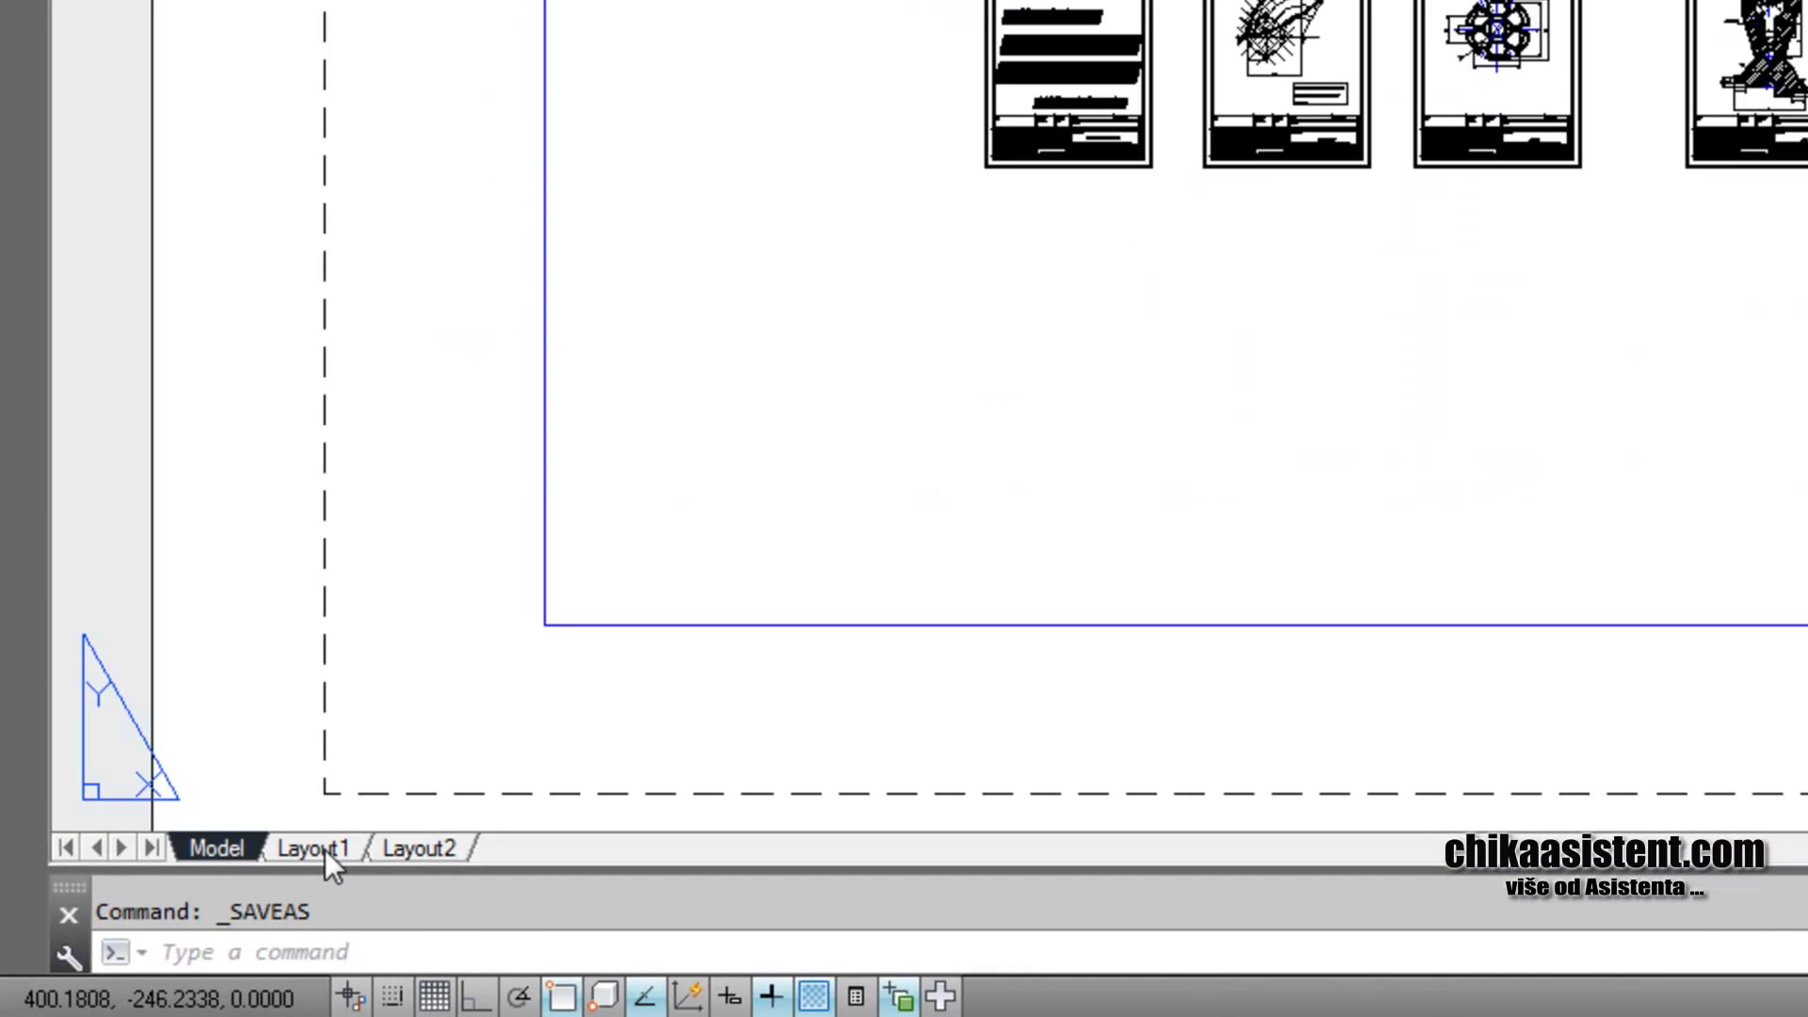
pyautogui.rightClick(313, 849)
pyautogui.click(369, 619)
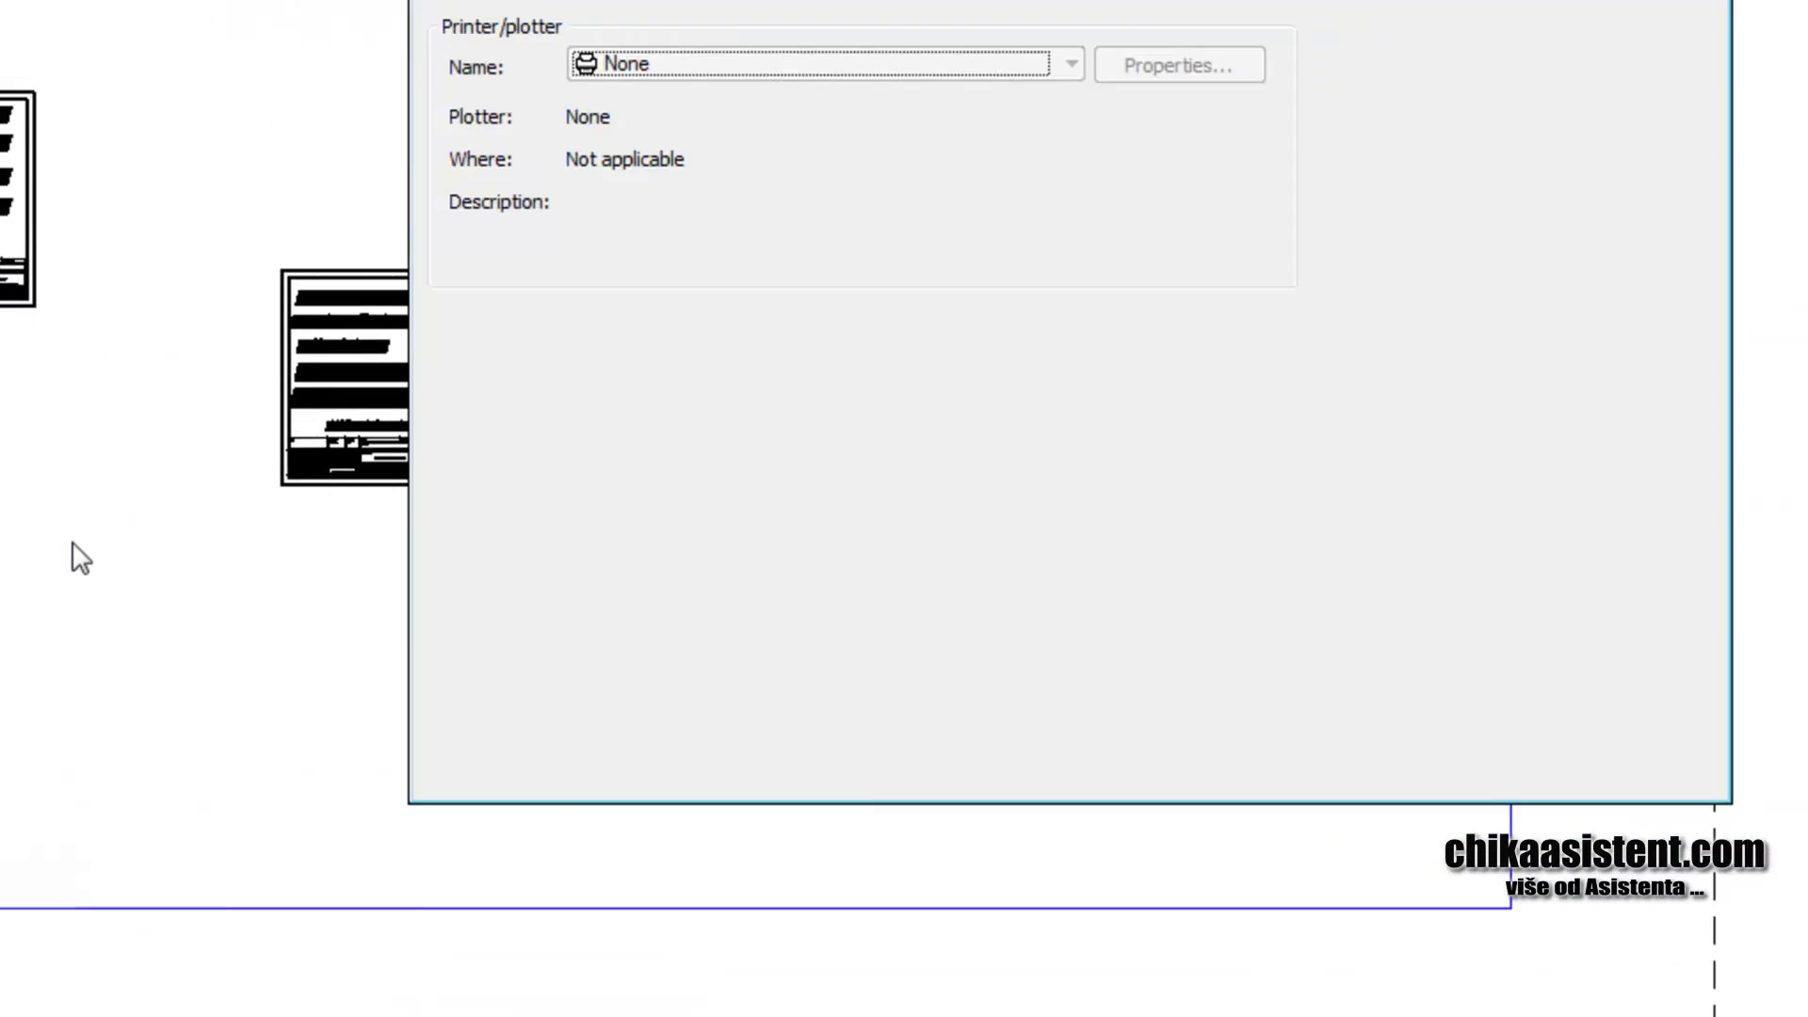
pyautogui.click(358, 246)
pyautogui.scroll(-1, 319, 365)
pyautogui.scroll(-1, 319, 370)
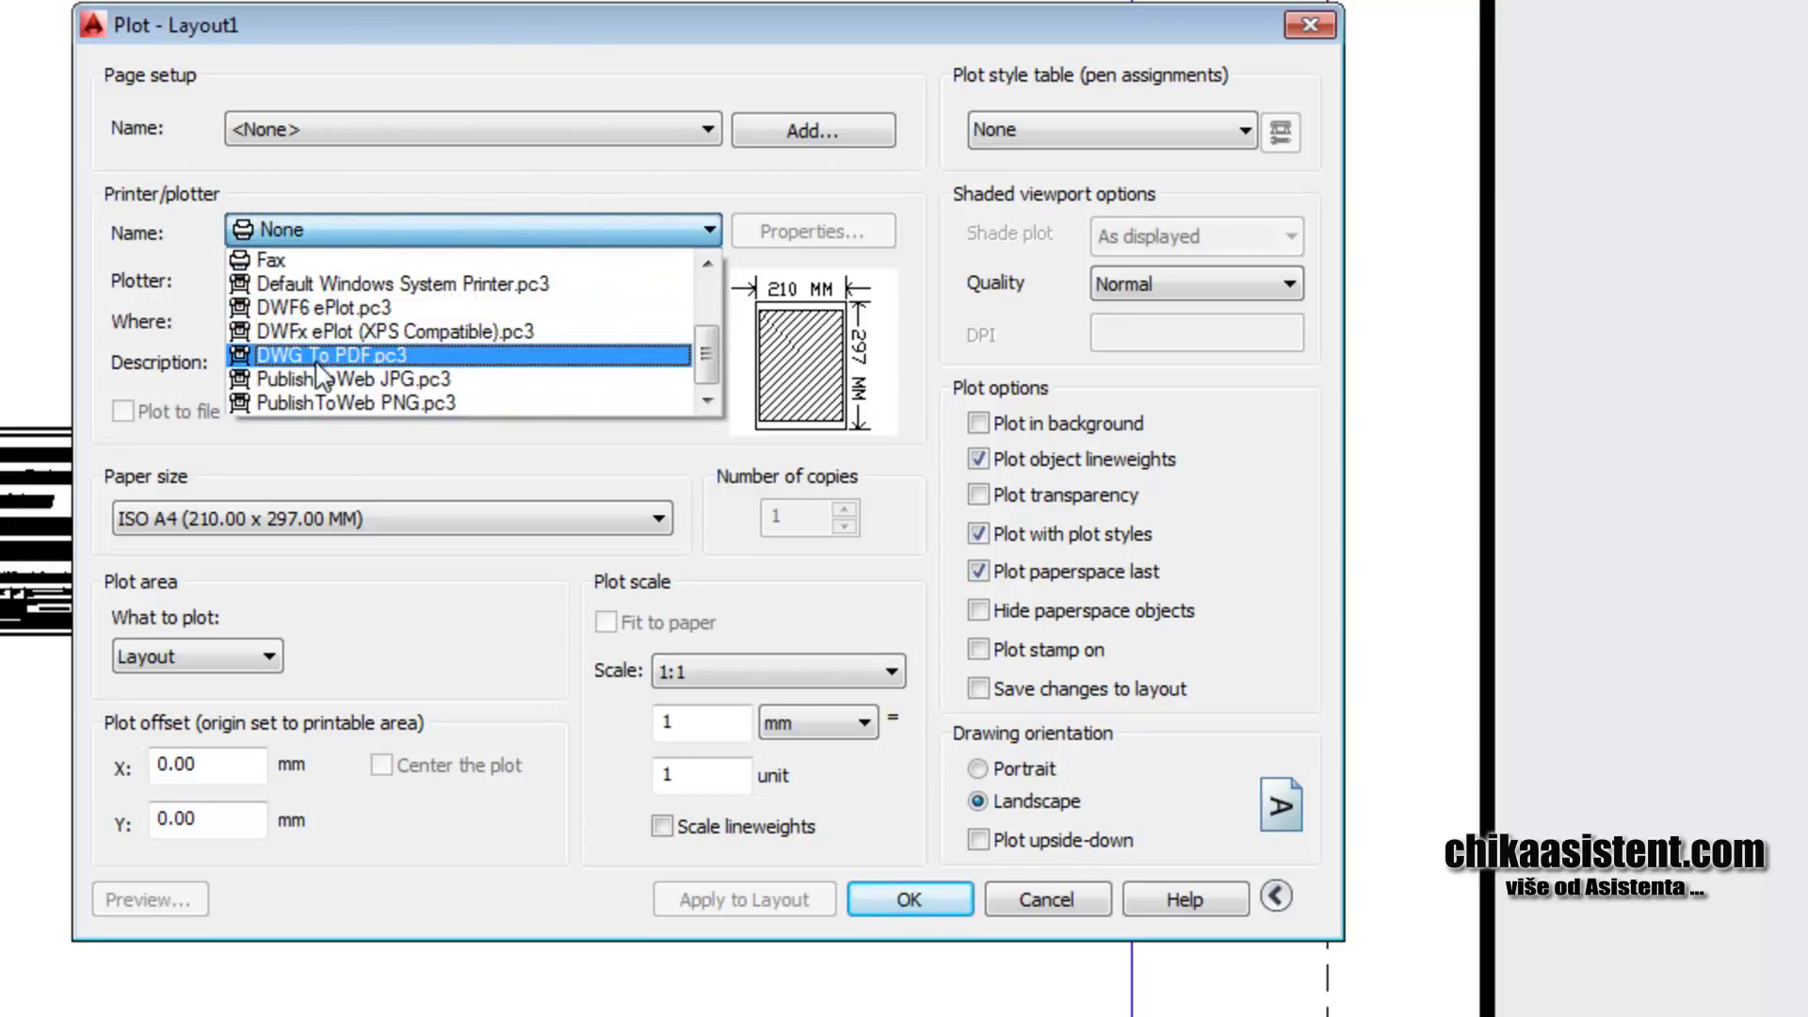
pyautogui.click(324, 355)
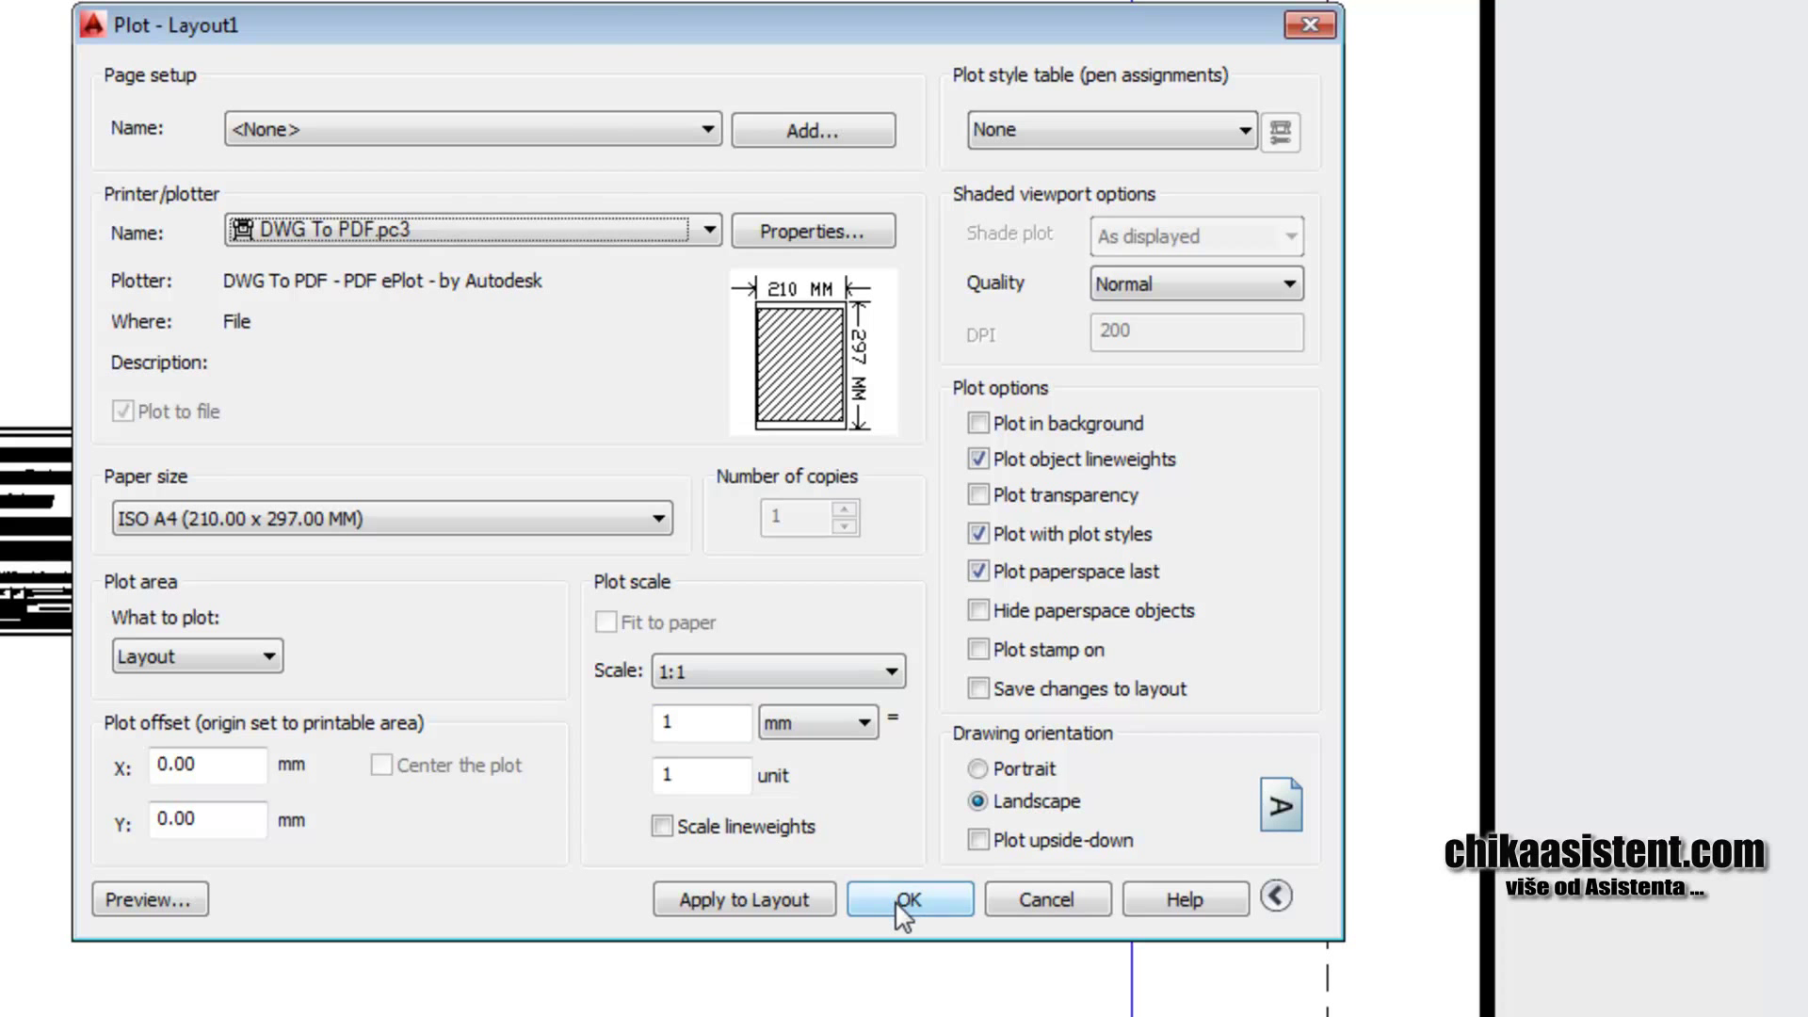
pyautogui.click(979, 769)
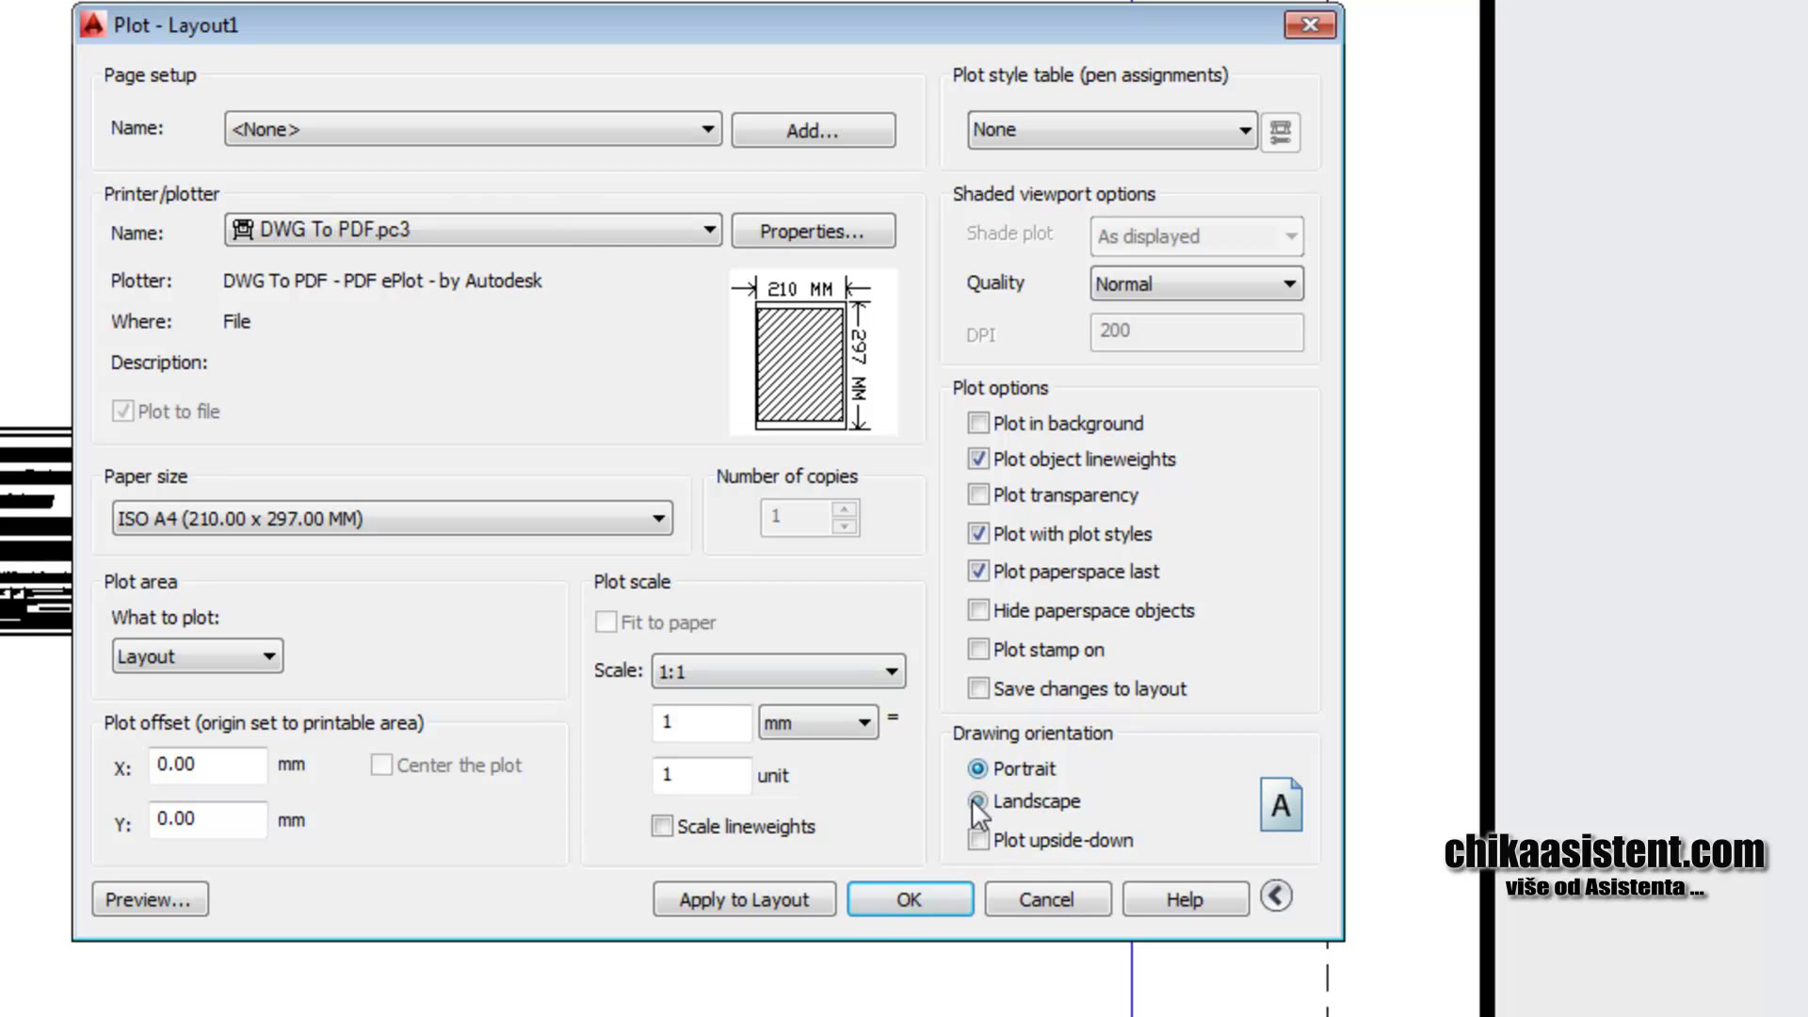
pyautogui.click(907, 900)
pyautogui.click(1093, 690)
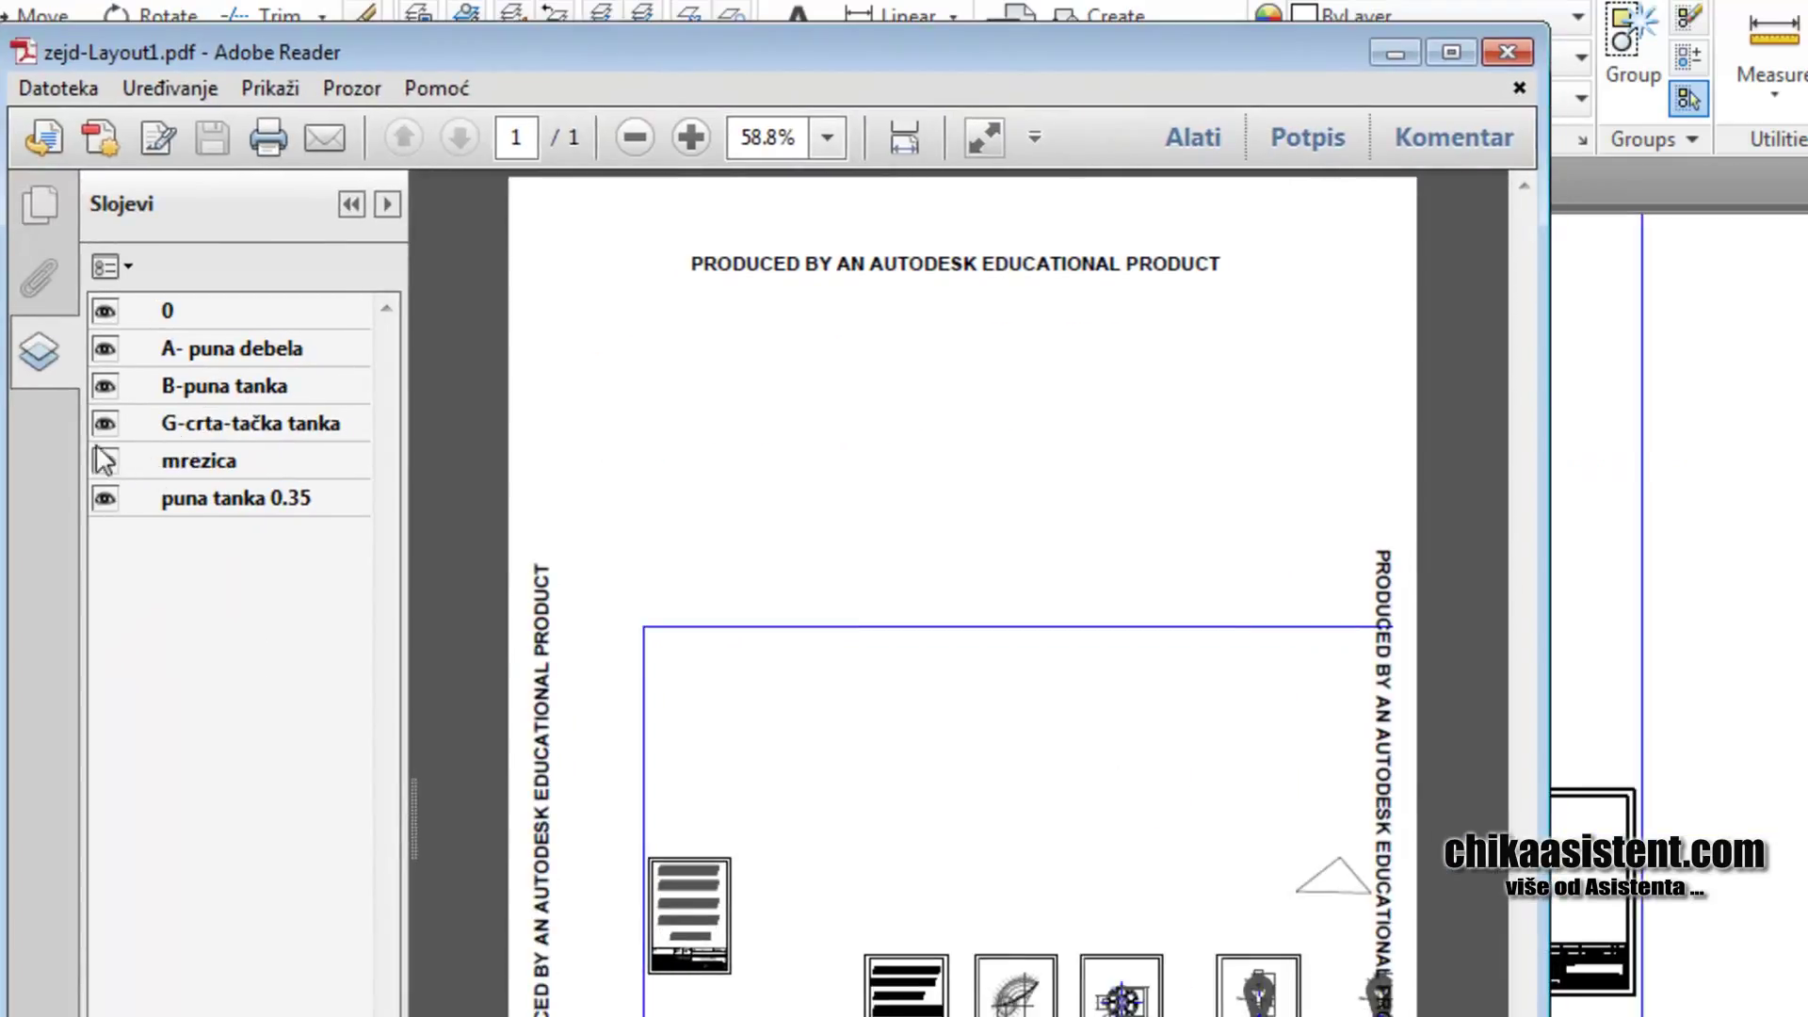
pyautogui.click(104, 425)
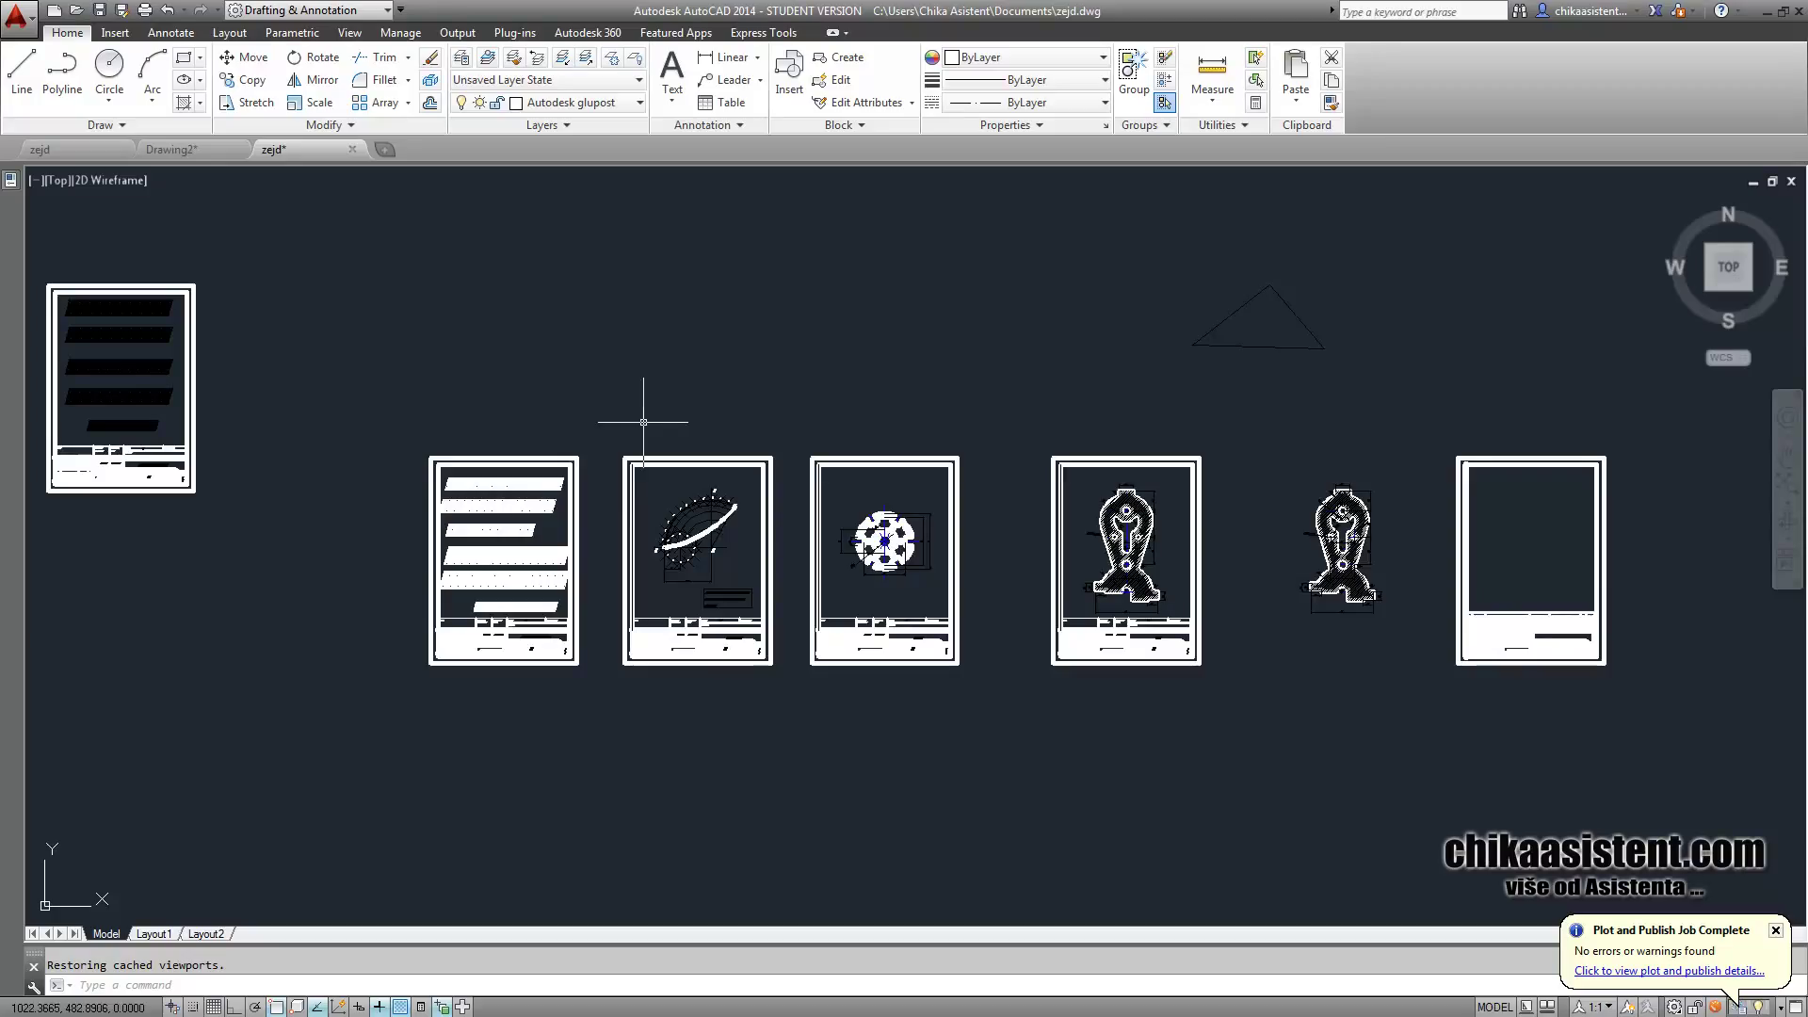
pyautogui.moveTo(665, 407); pyautogui.dragTo(636, 382, button='middle')
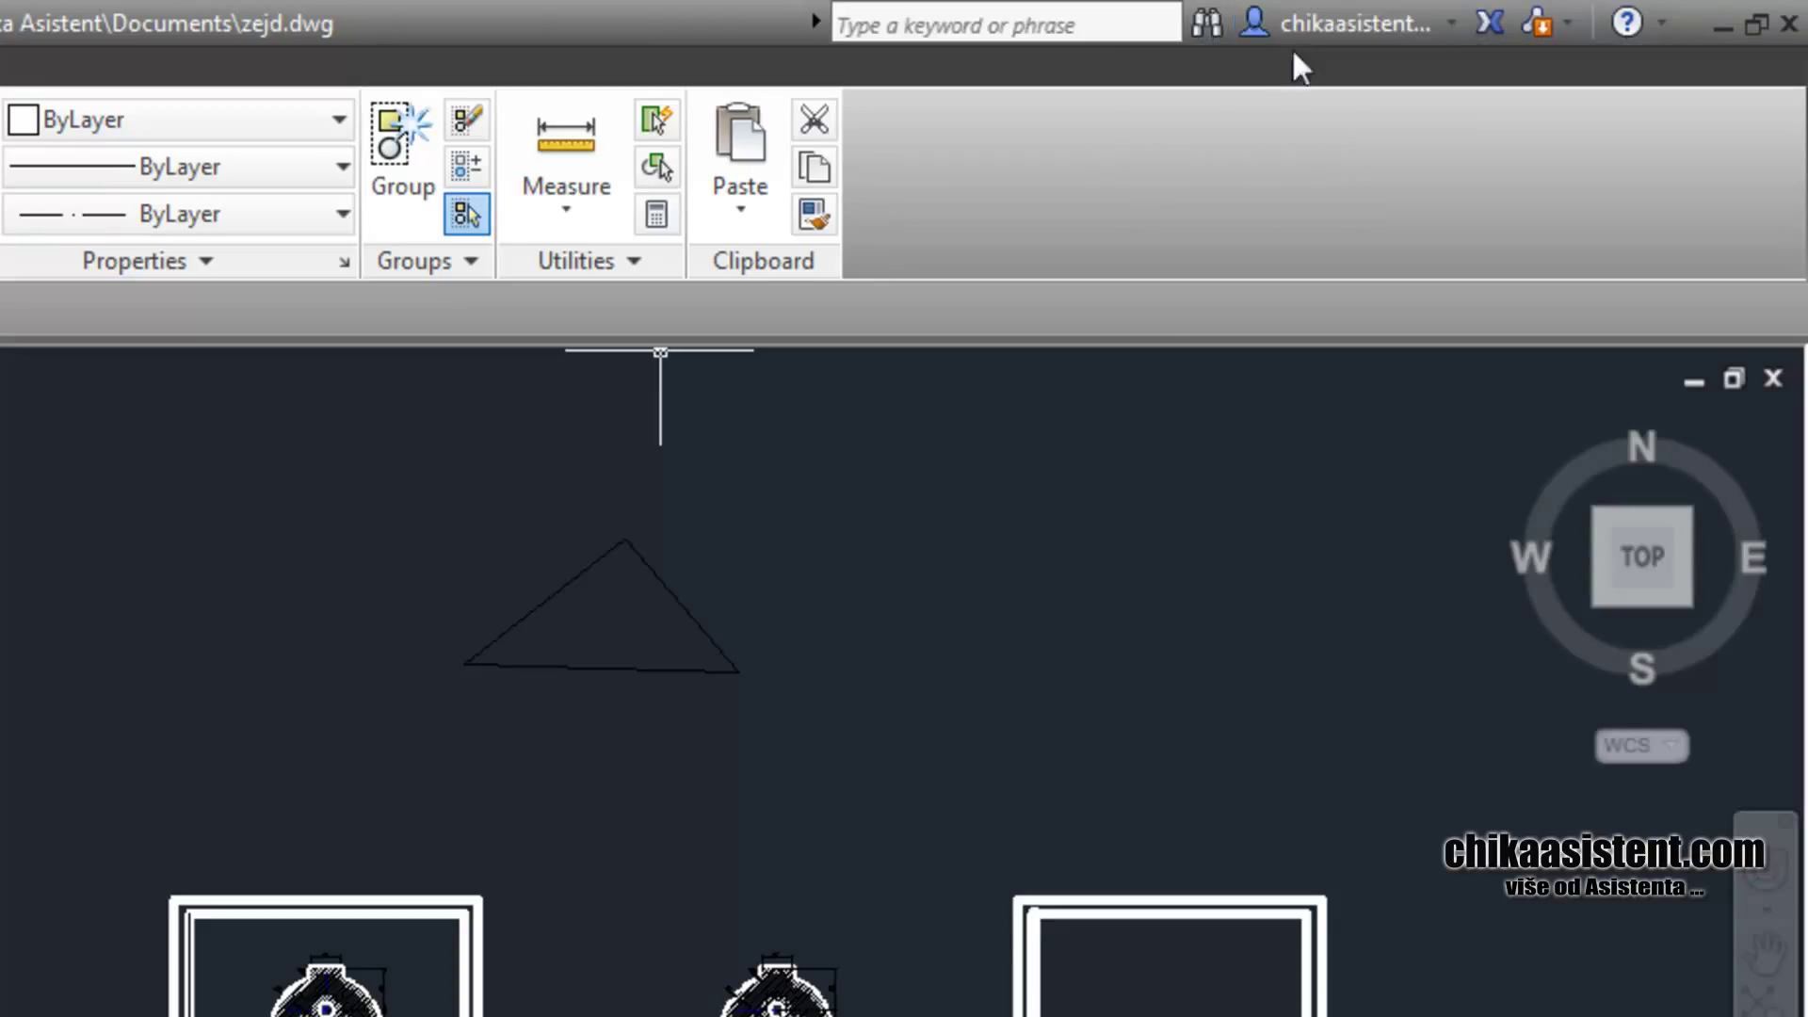
pyautogui.click(1453, 32)
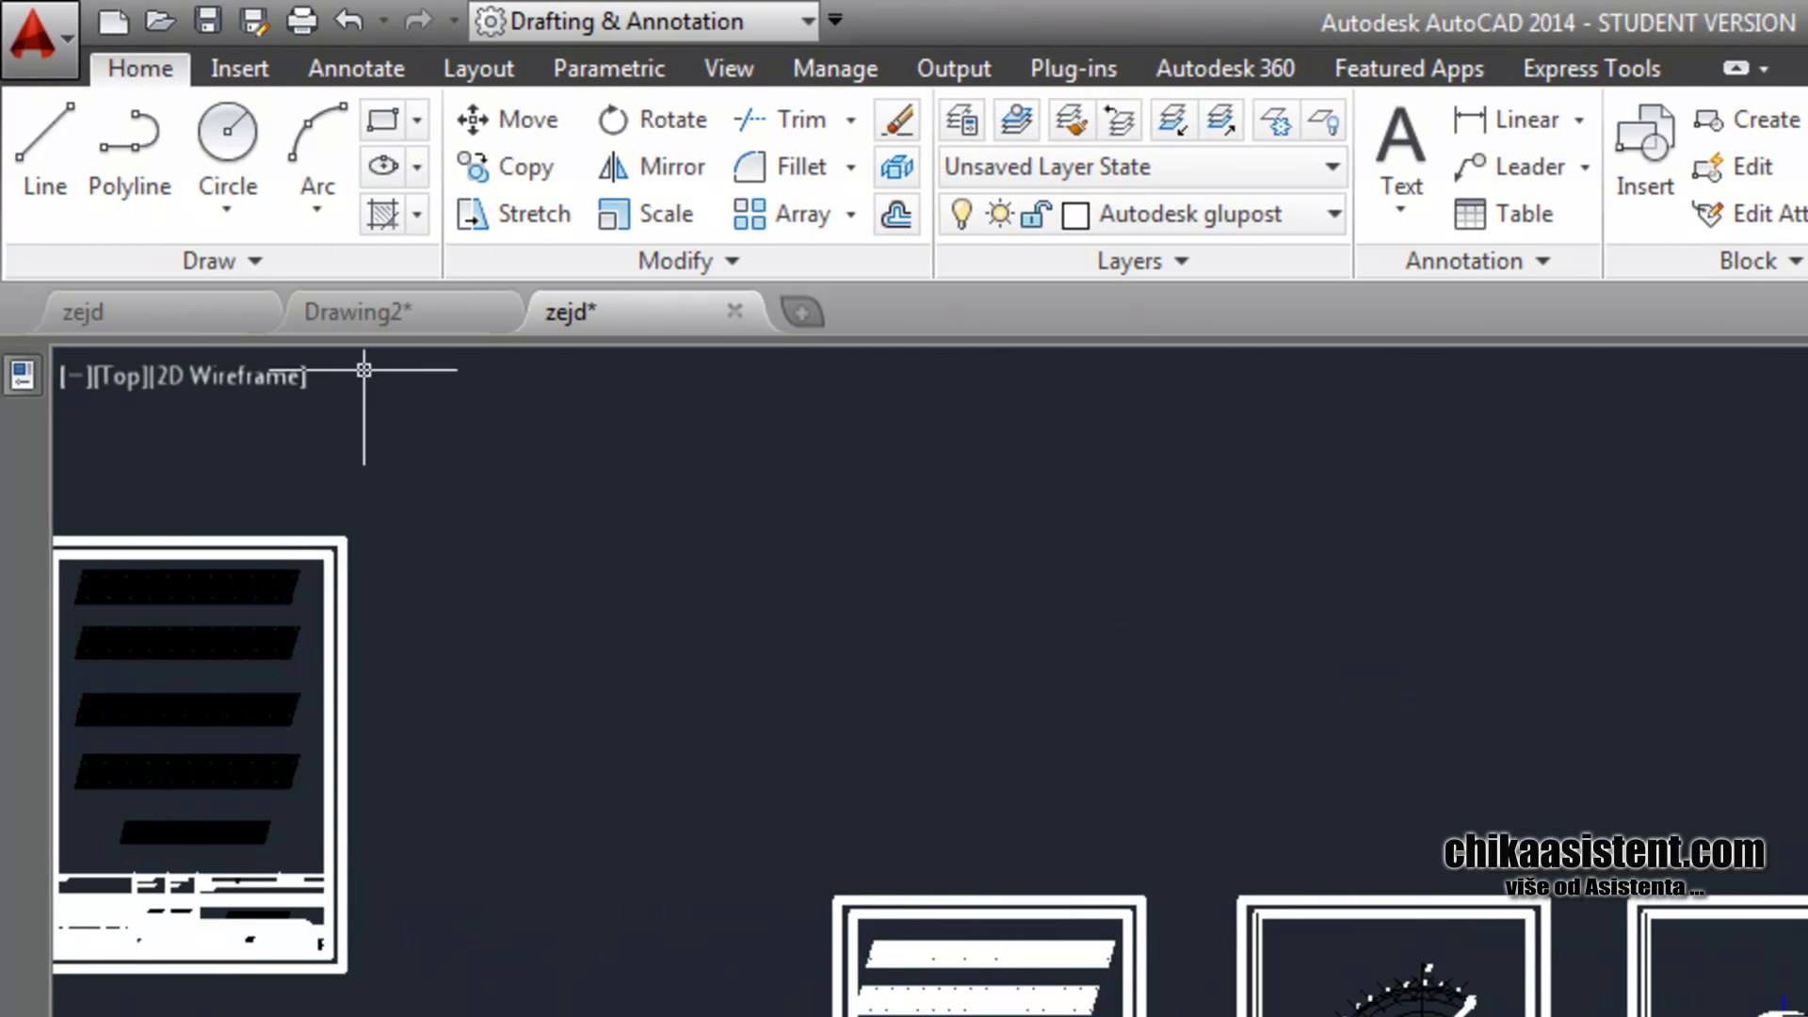
pyautogui.click(41, 25)
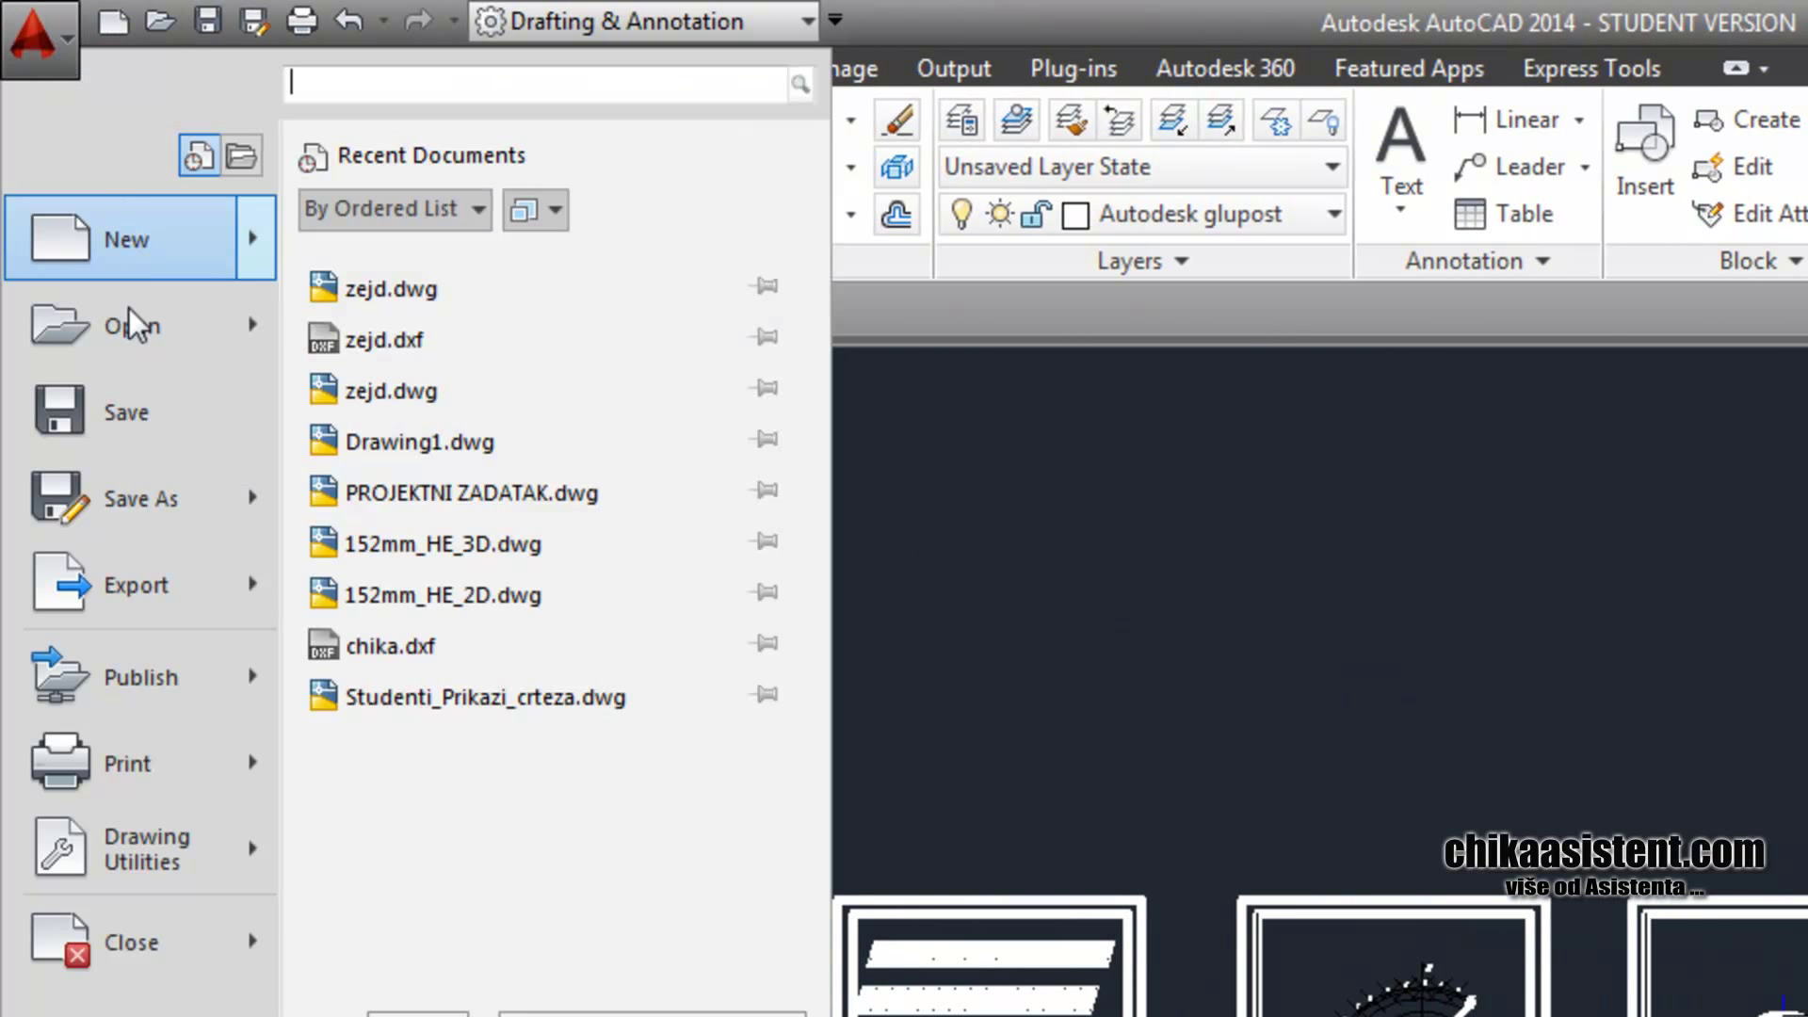
pyautogui.click(141, 499)
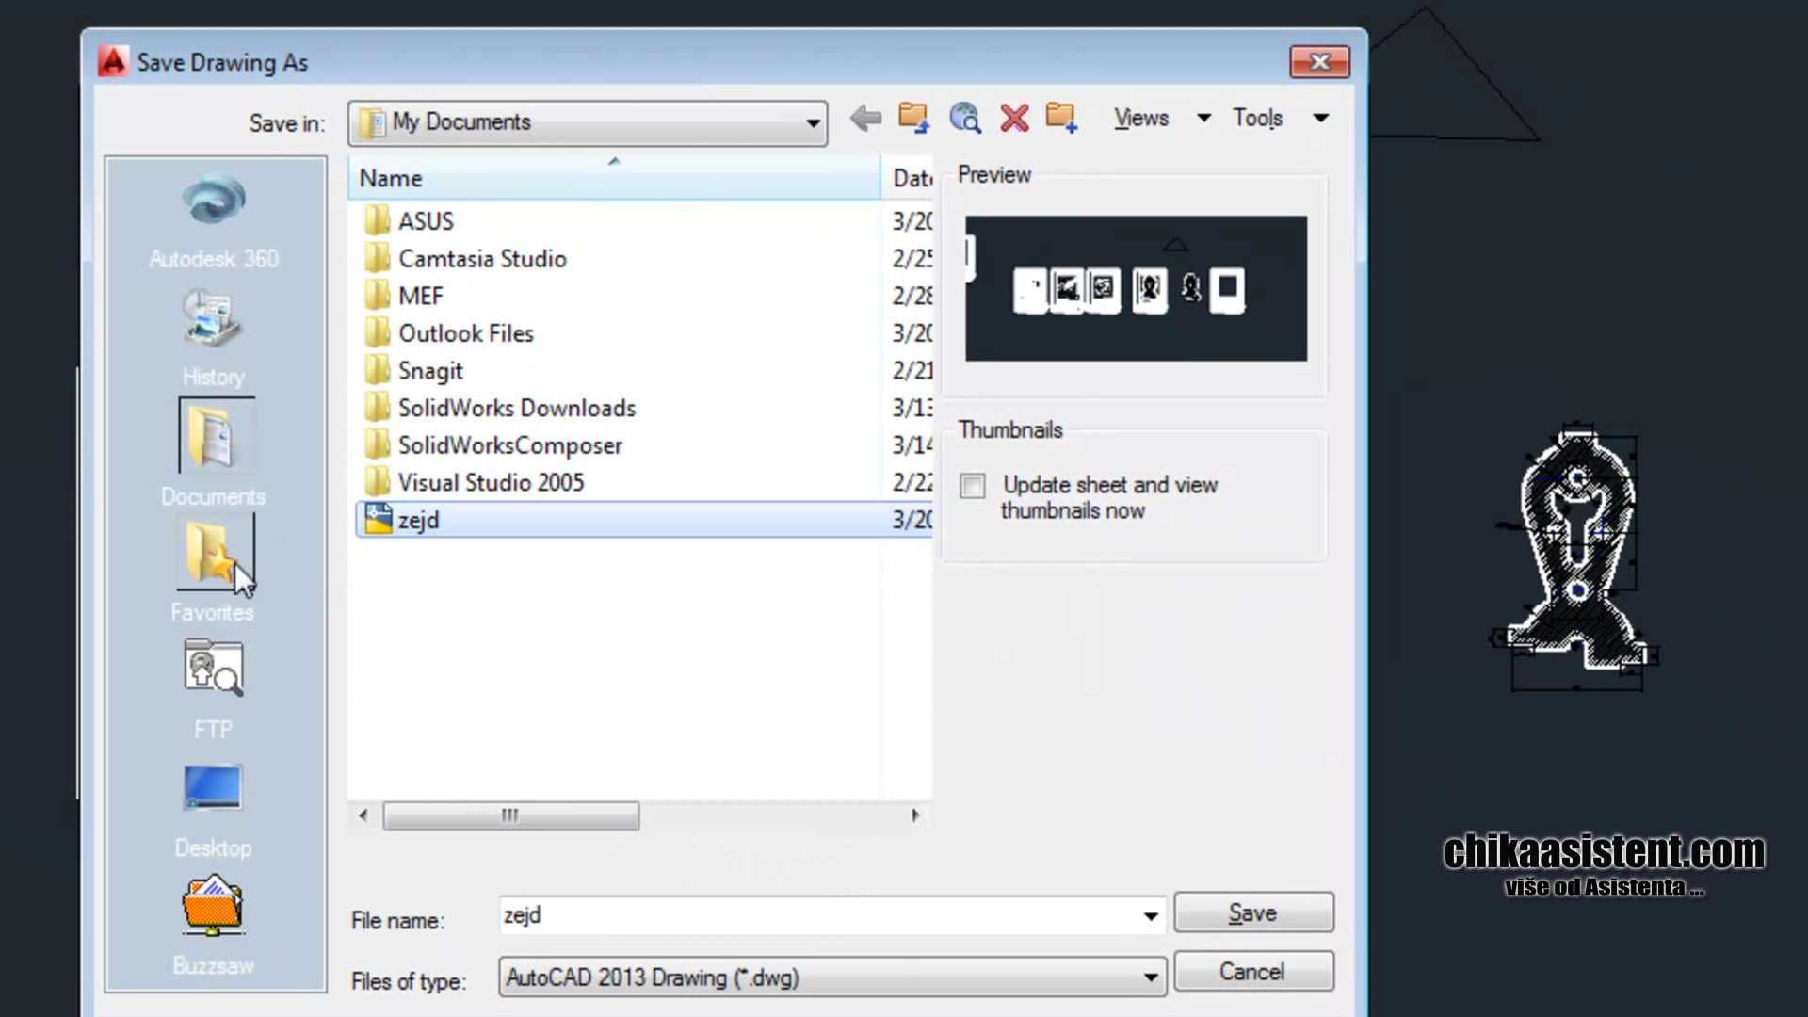
pyautogui.click(203, 236)
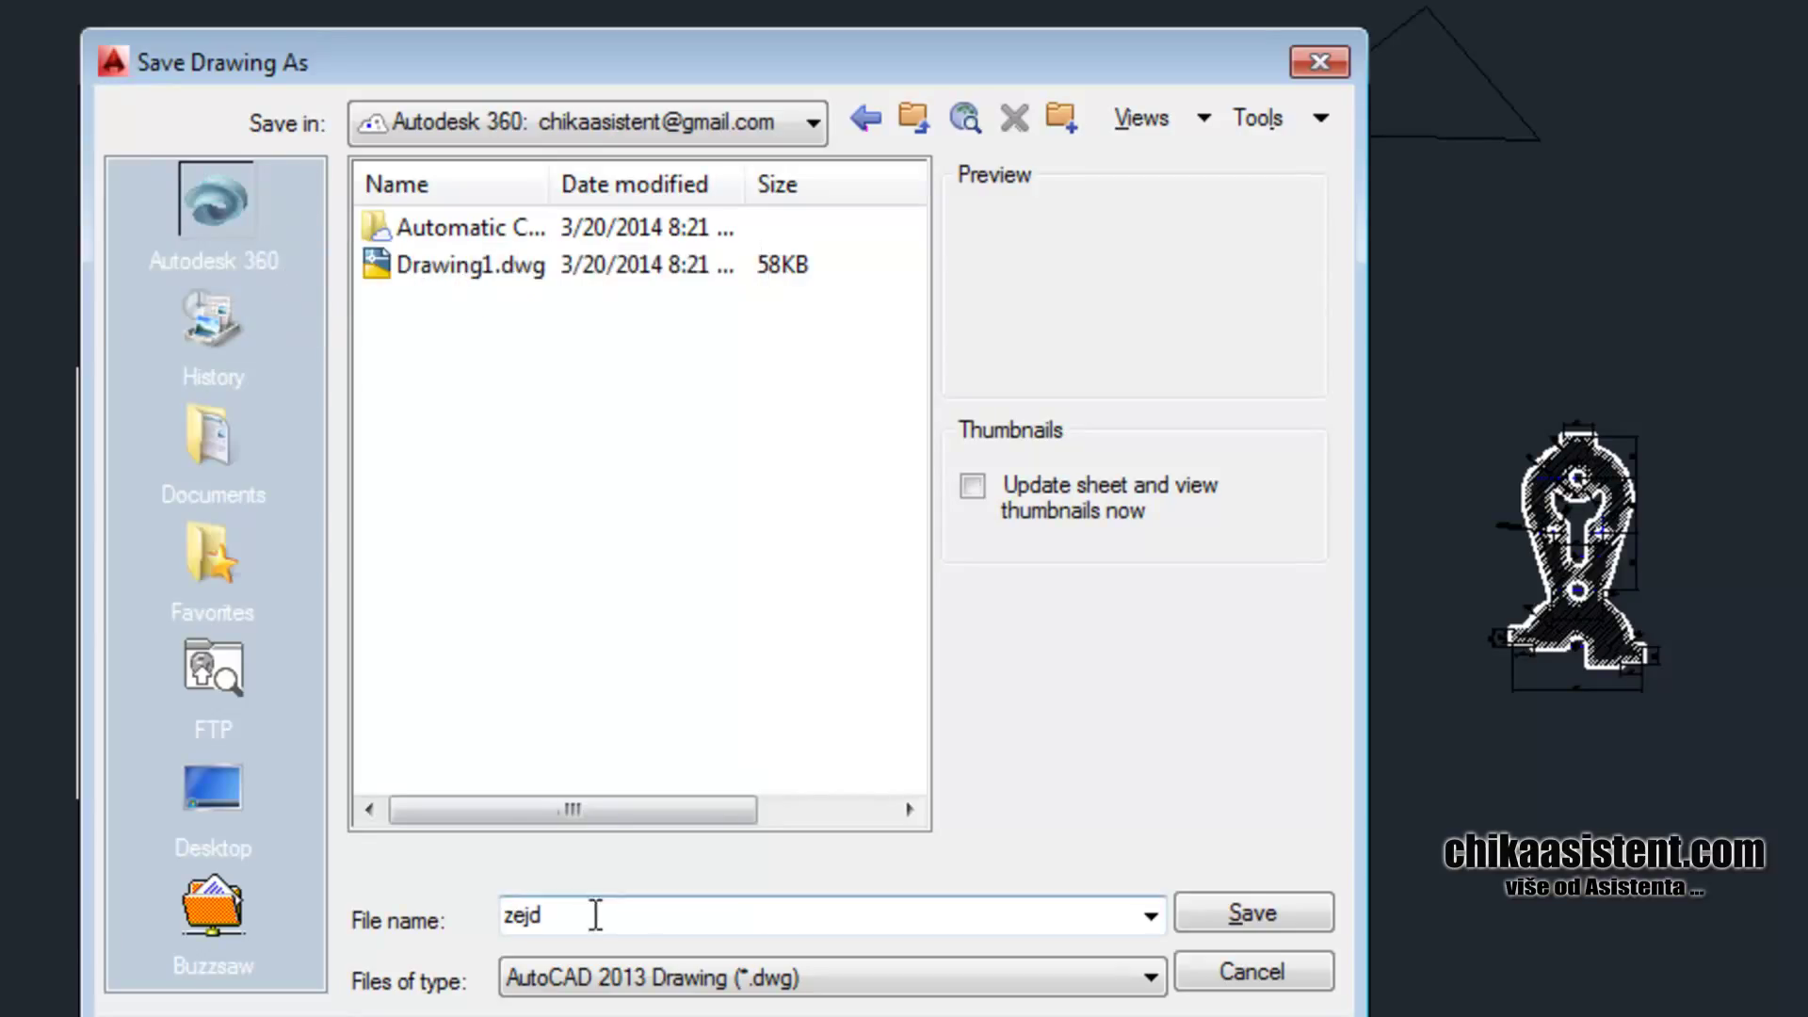
pyautogui.click(450, 269)
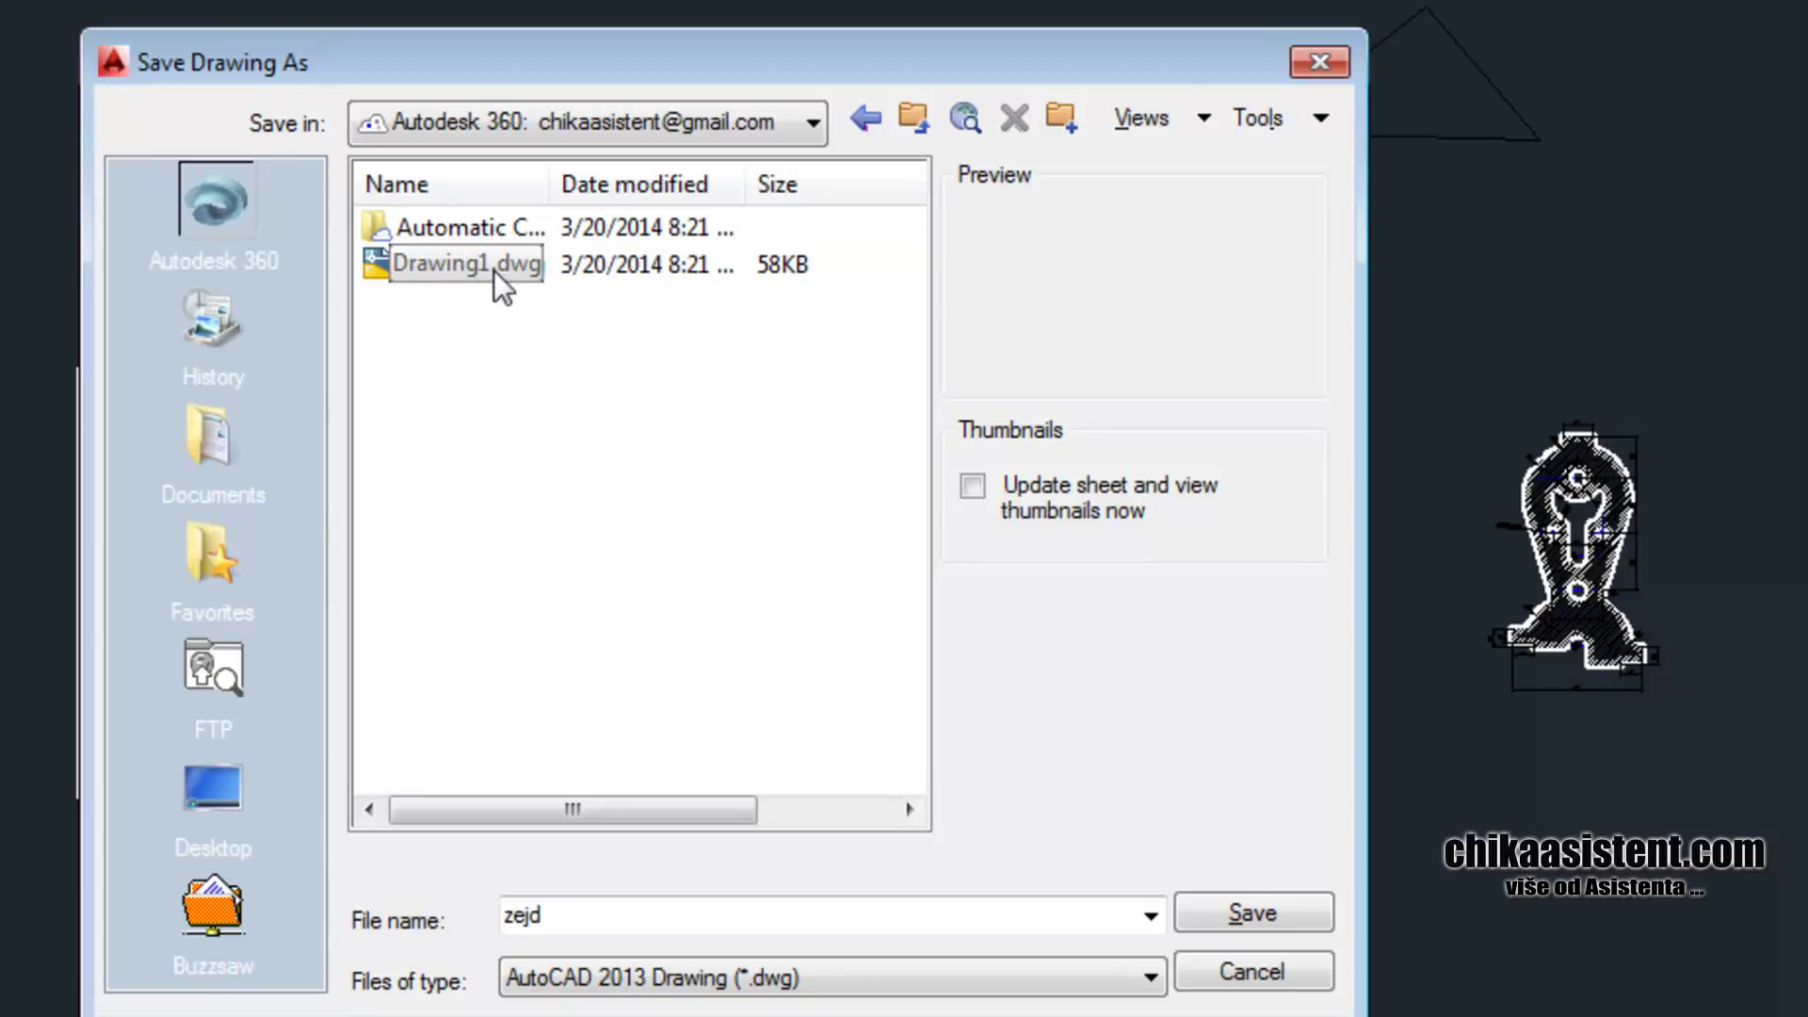
pyautogui.click(550, 278)
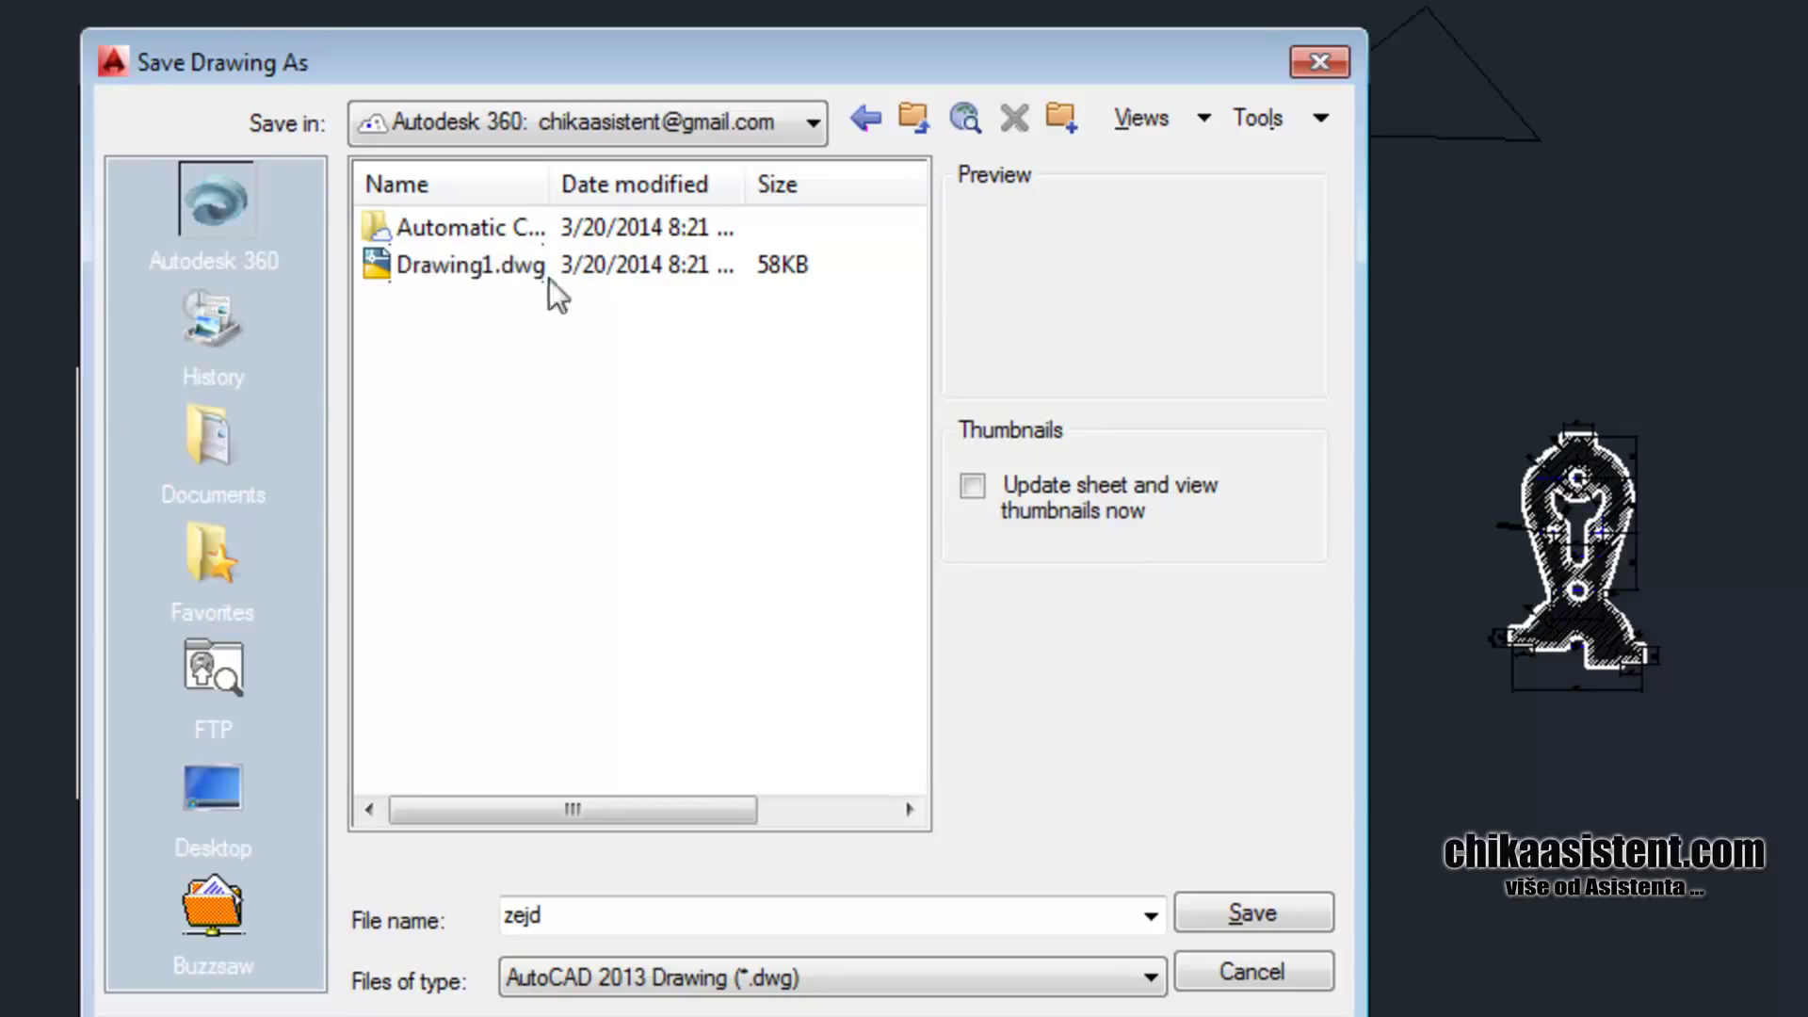
pyautogui.click(1346, 66)
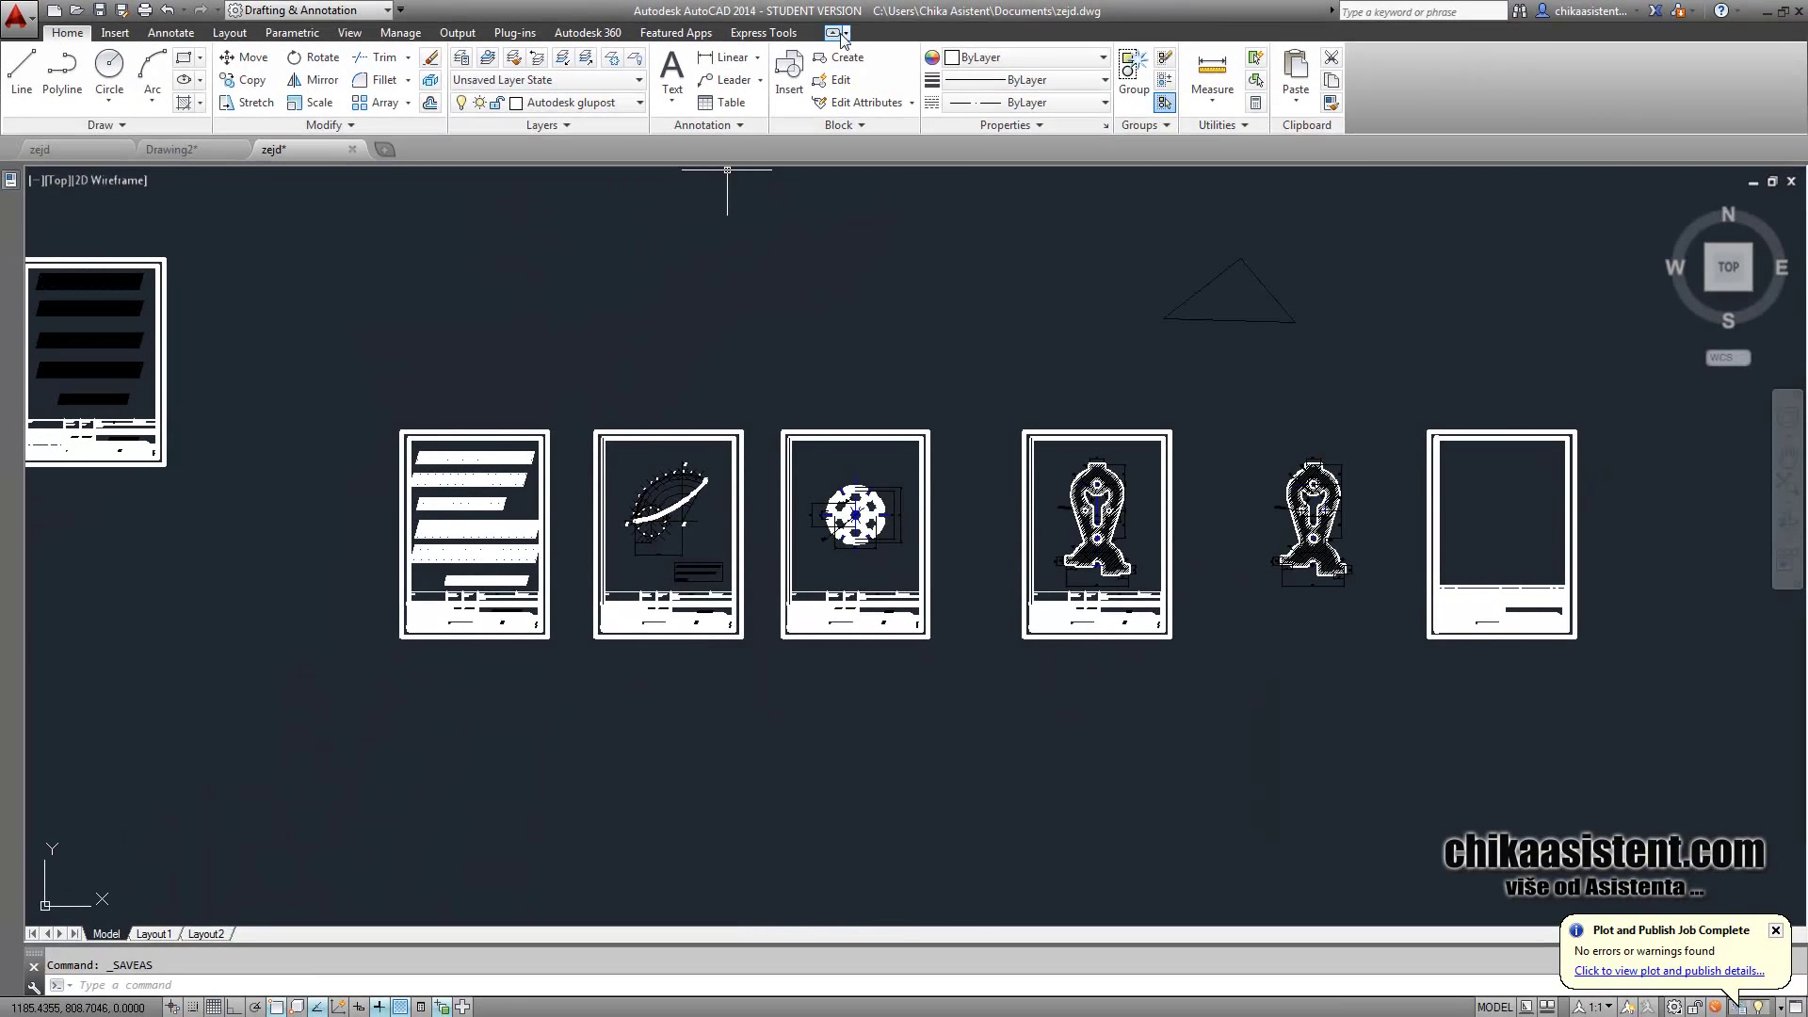
pyautogui.moveTo(830, 457); pyautogui.dragTo(716, 478, button='middle')
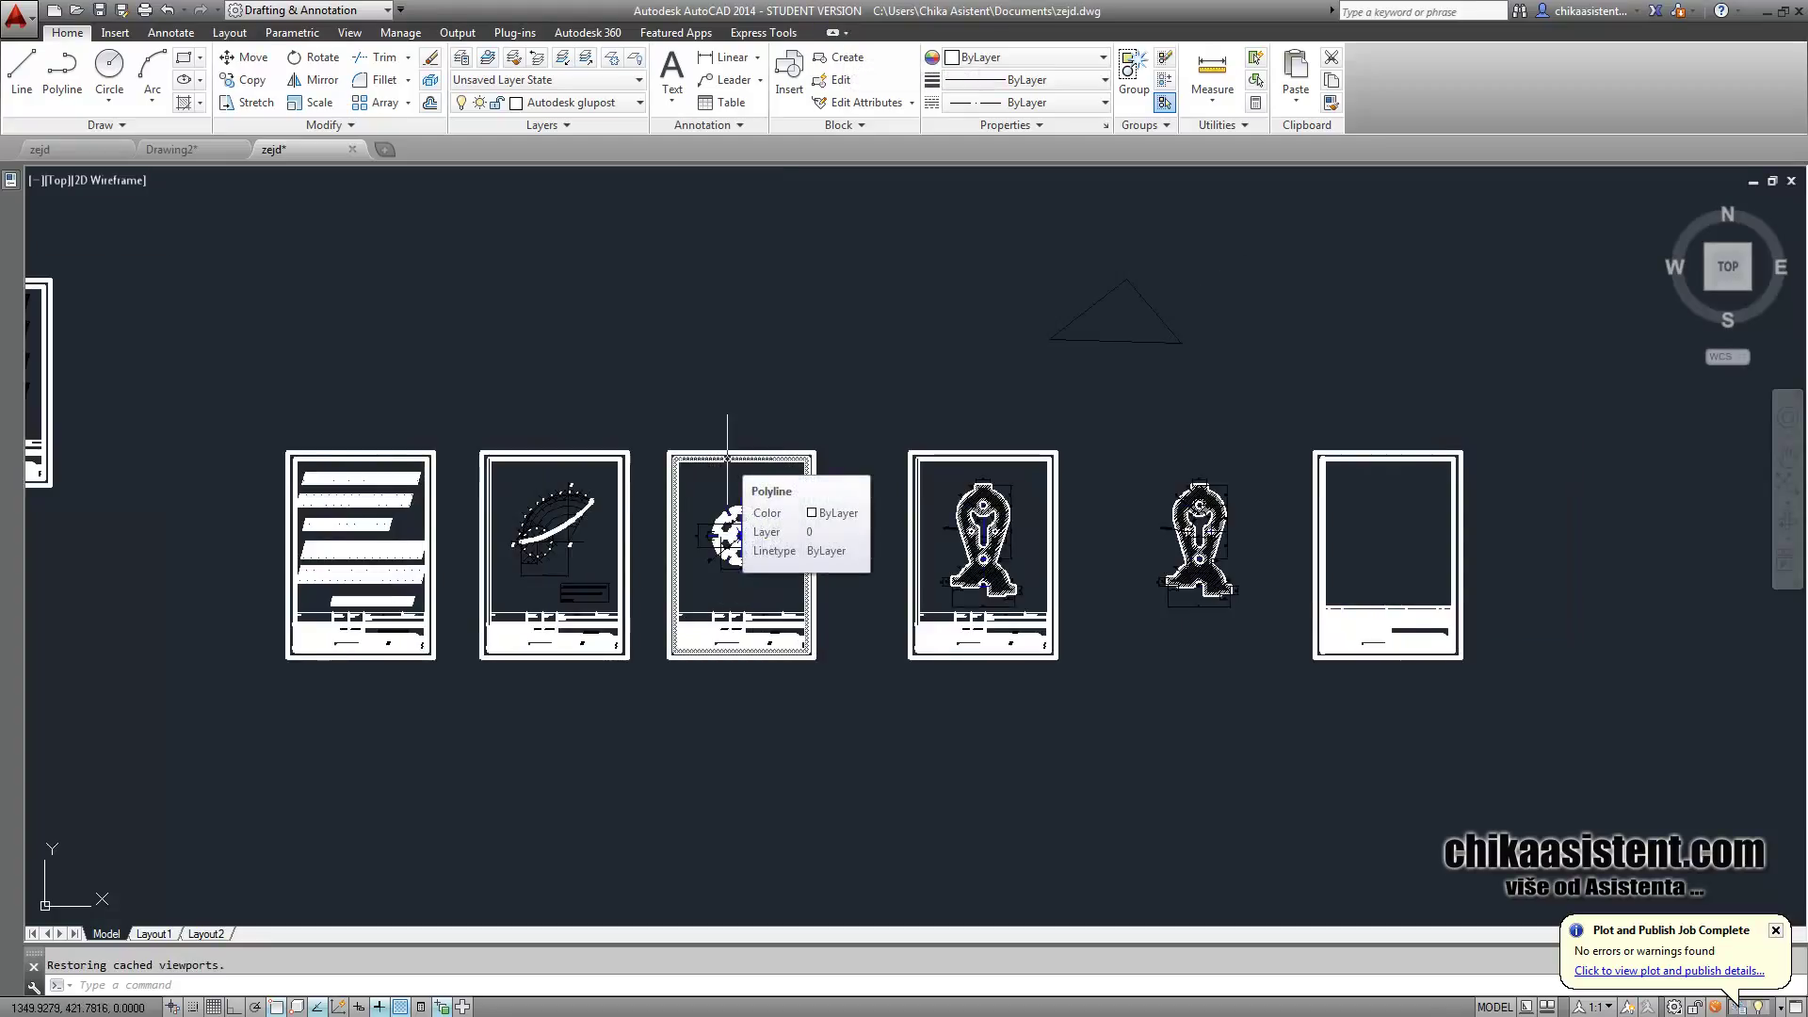
pyautogui.moveTo(754, 616); pyautogui.dragTo(896, 622, button='middle')
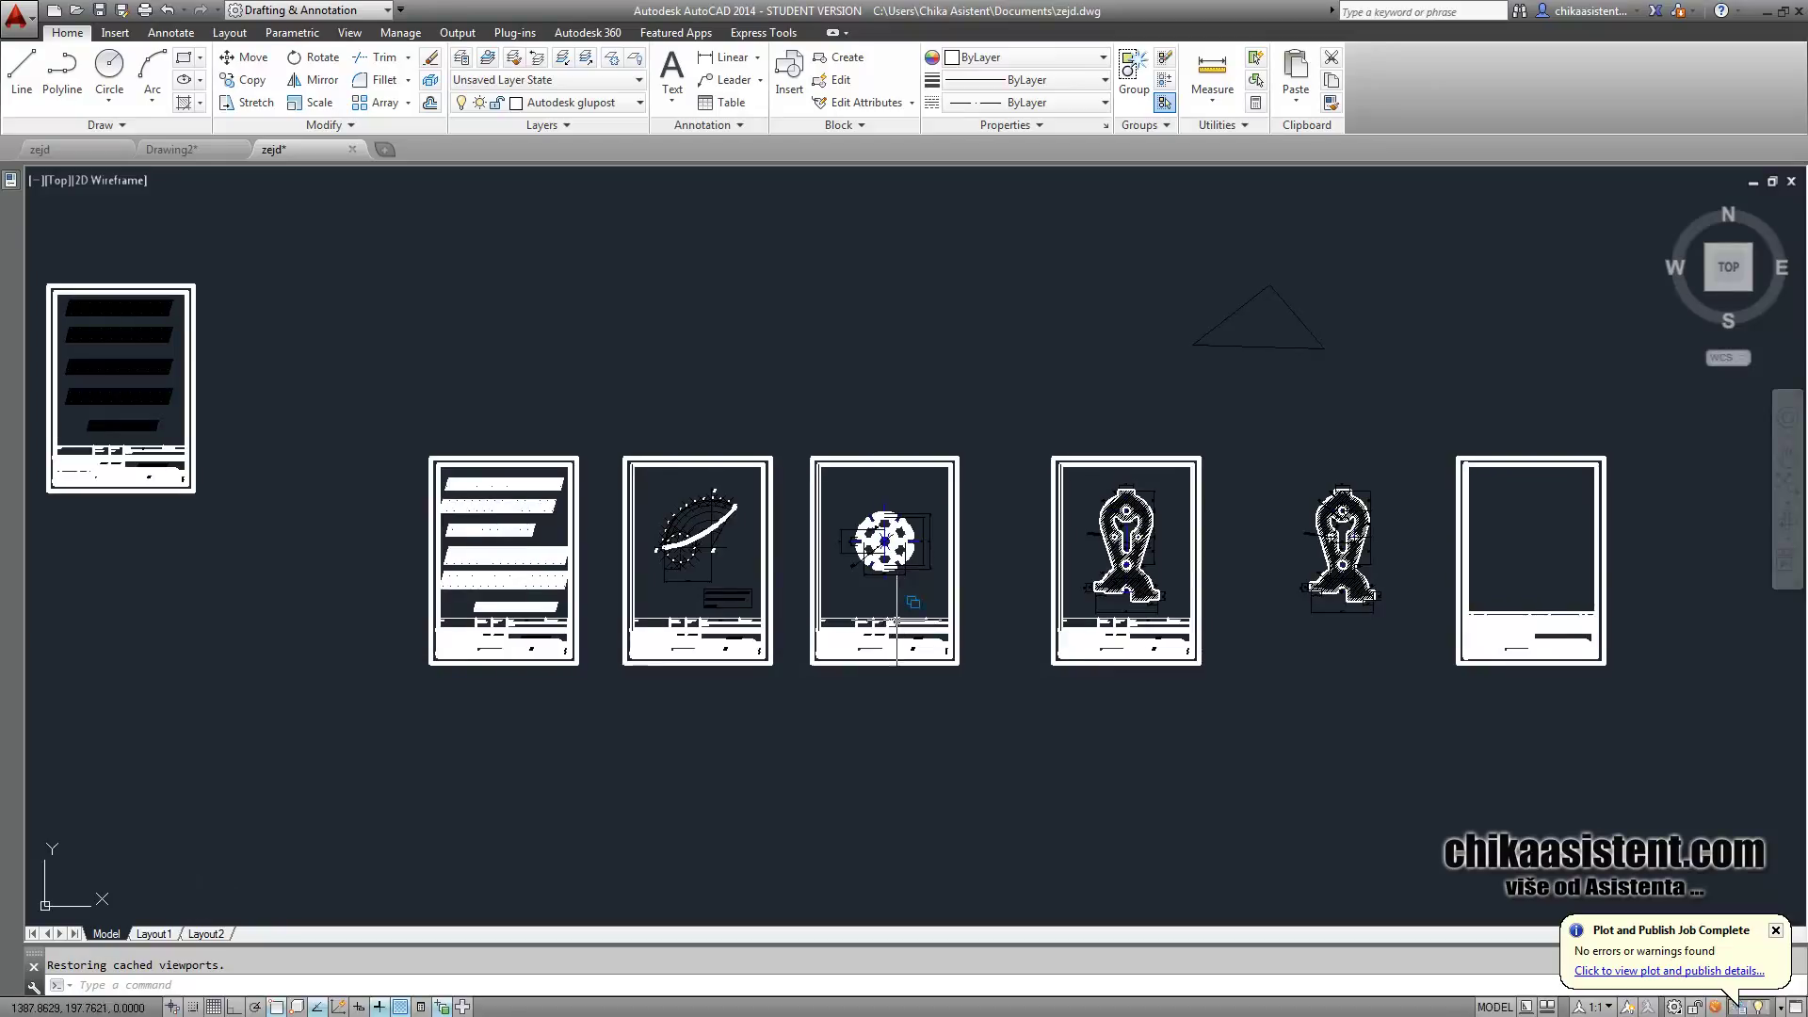